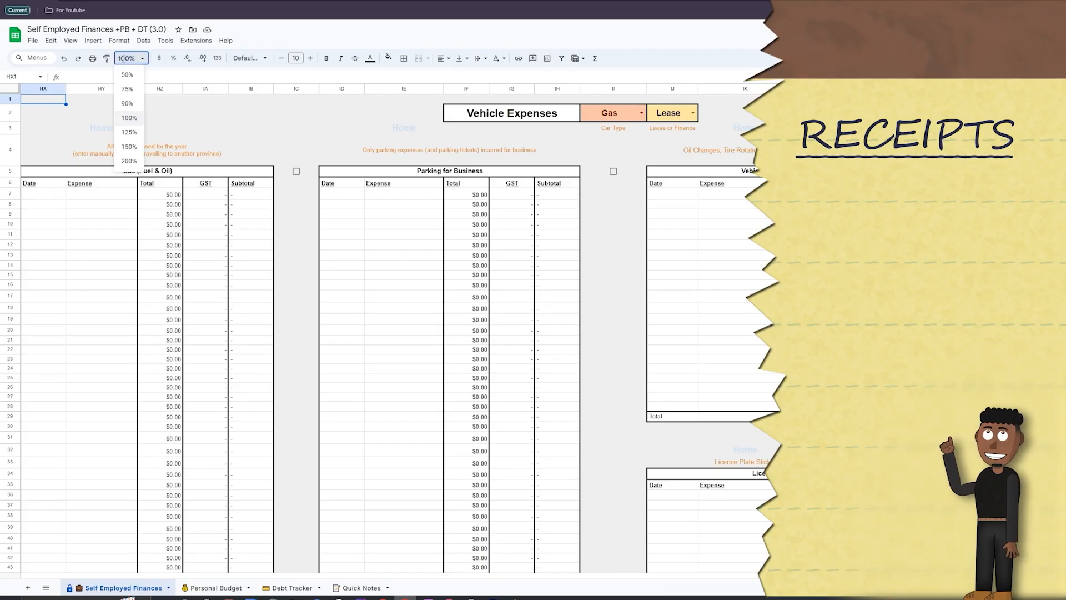
Step: Examine the vehicle expense sections at 190% zoom, from Gas and Parking through Car Insurance to Car Mileage and Business Drives
text(190)
key(Return)
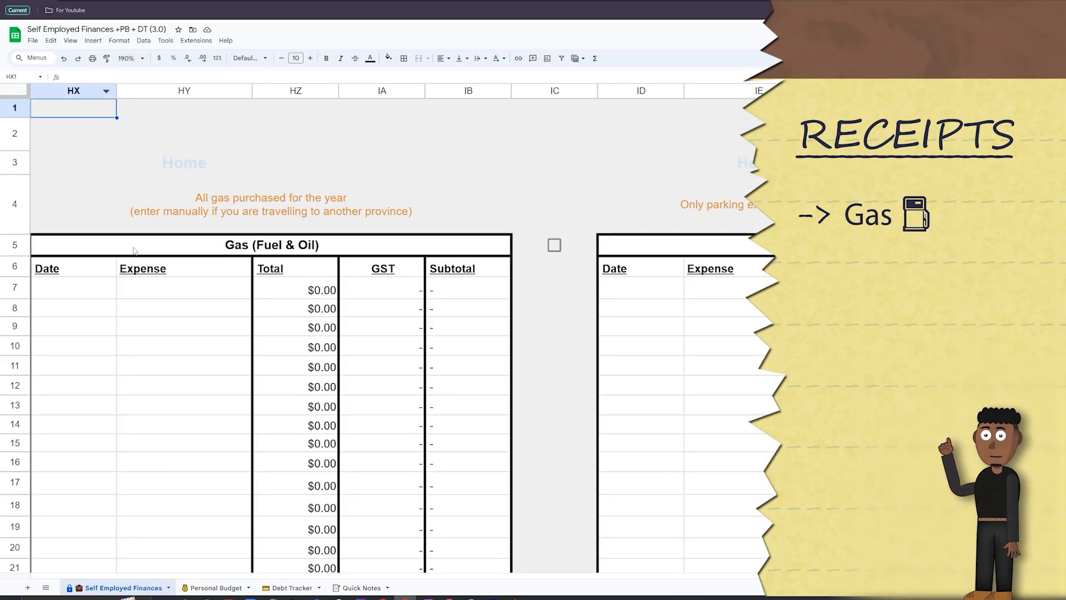
scroll(180, 290, right, 5)
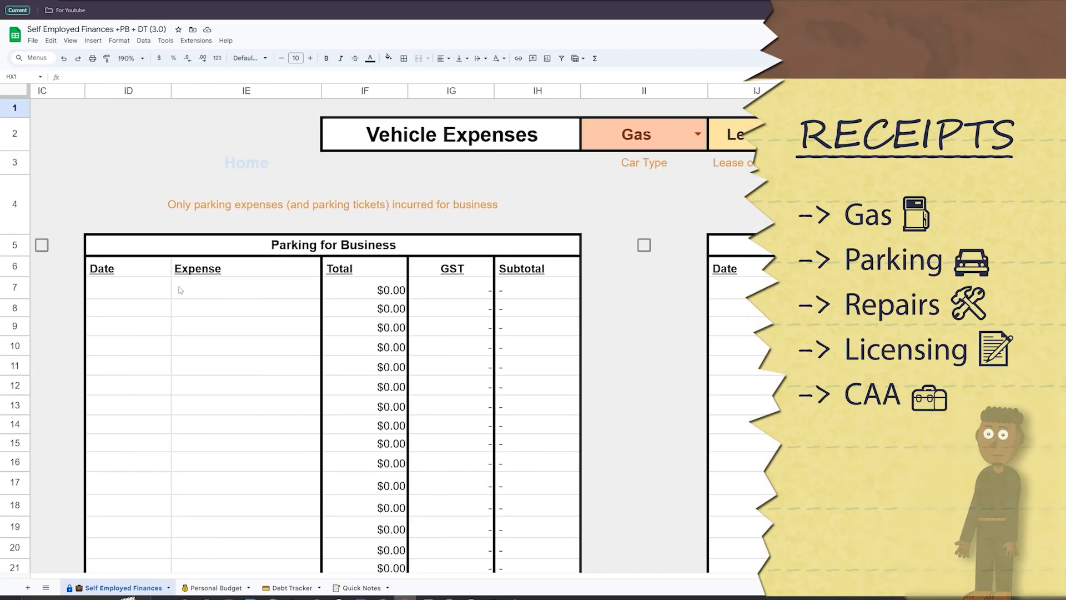
scroll(182, 292, right, 5)
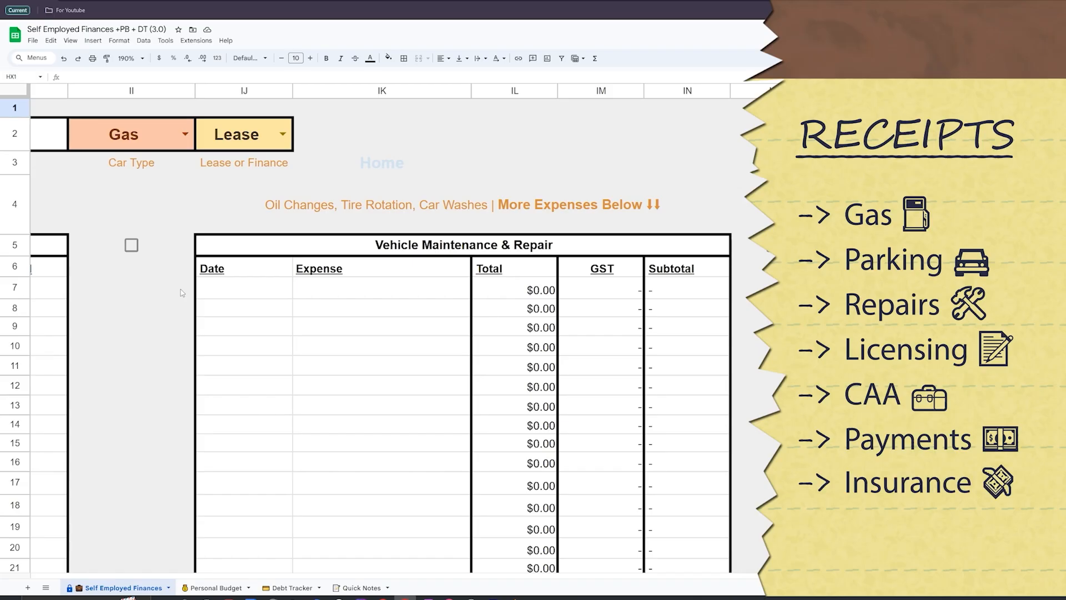
scroll(180, 293, down, 10)
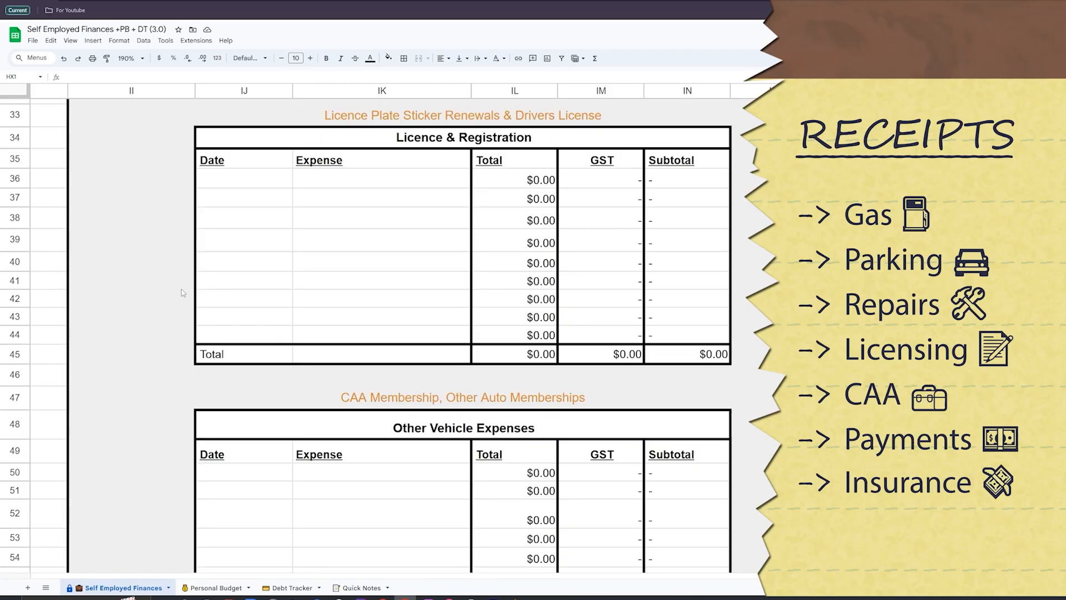
scroll(183, 293, down, 3)
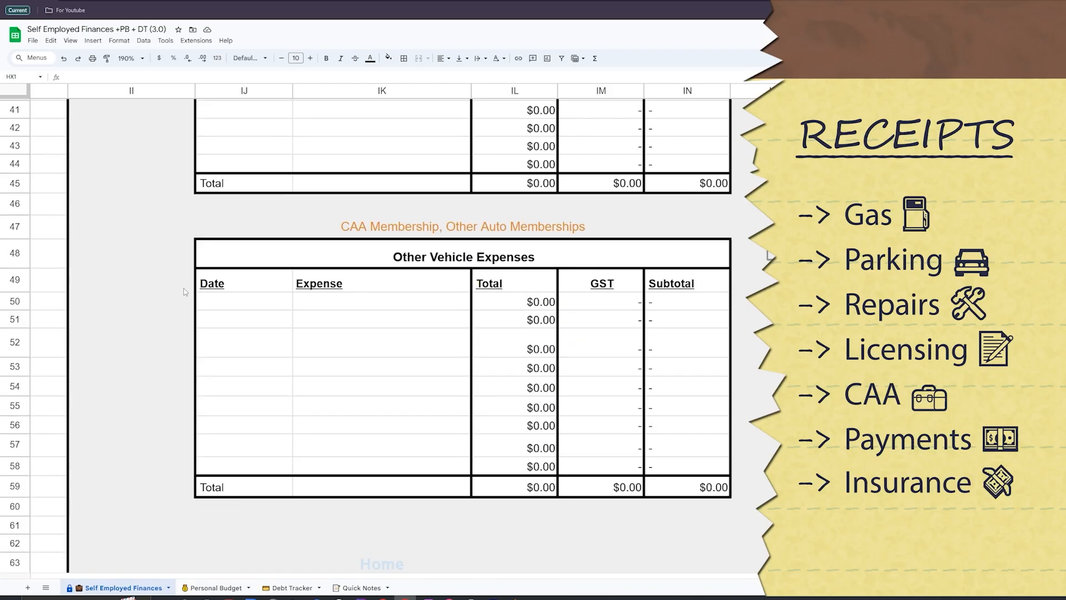
scroll(513, 322, up, 12)
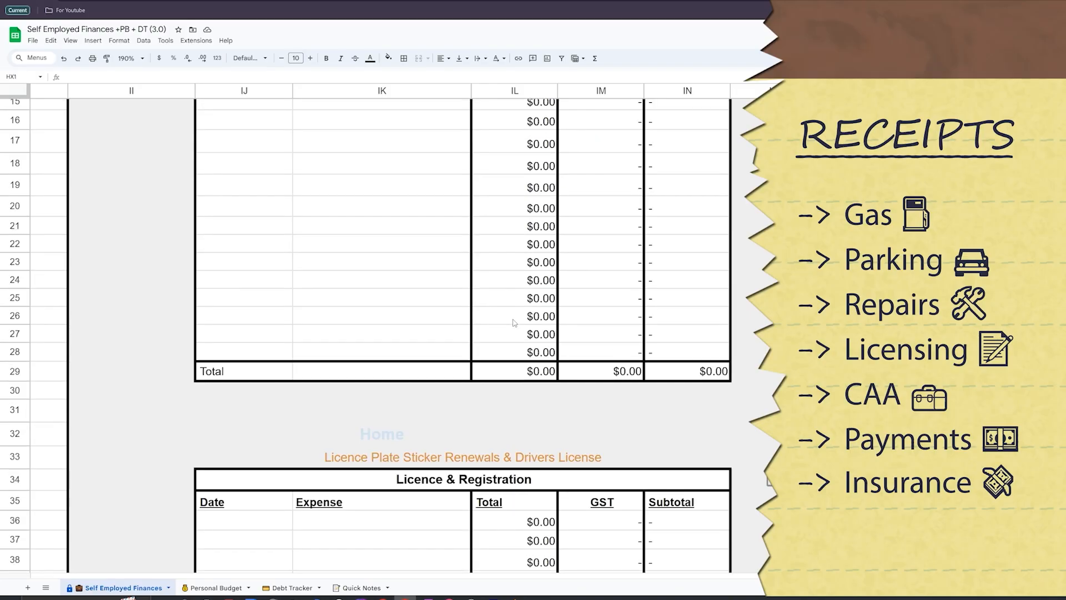
scroll(515, 317, right, 6)
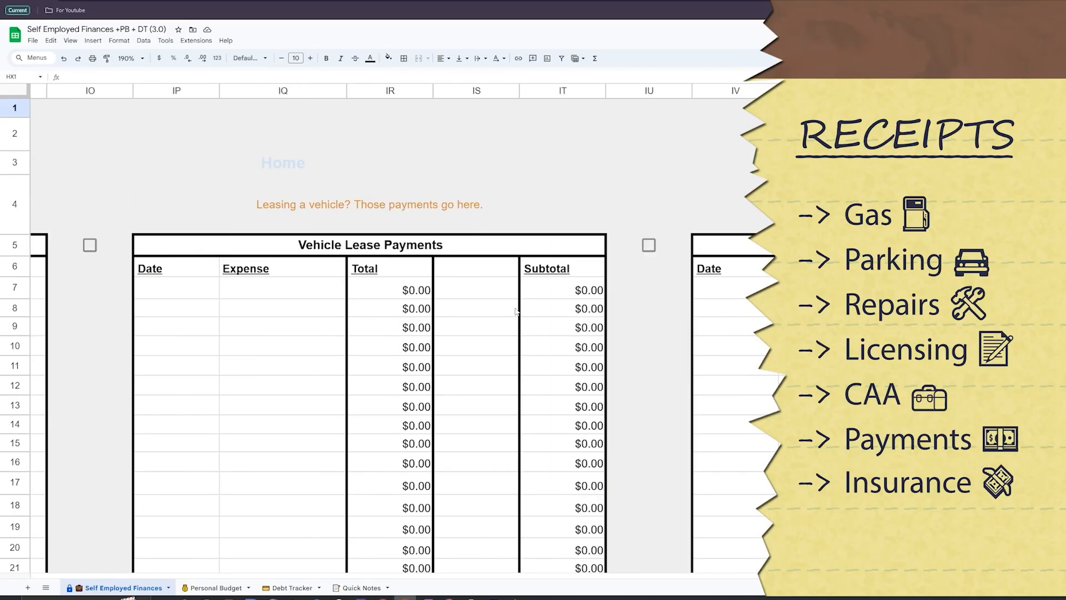
scroll(516, 311, right, 9)
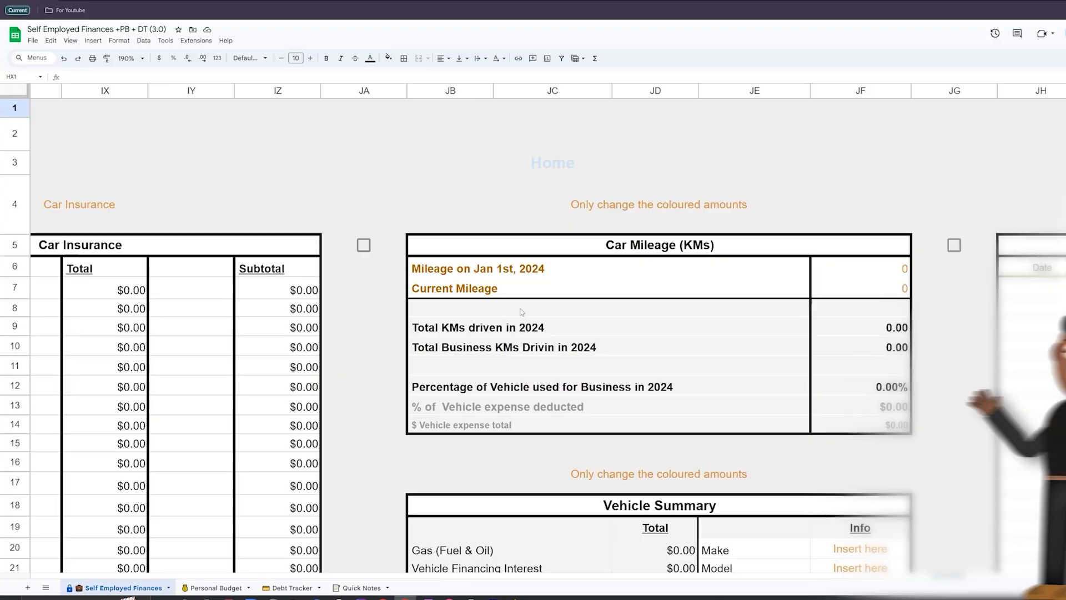
scroll(524, 309, right, 4)
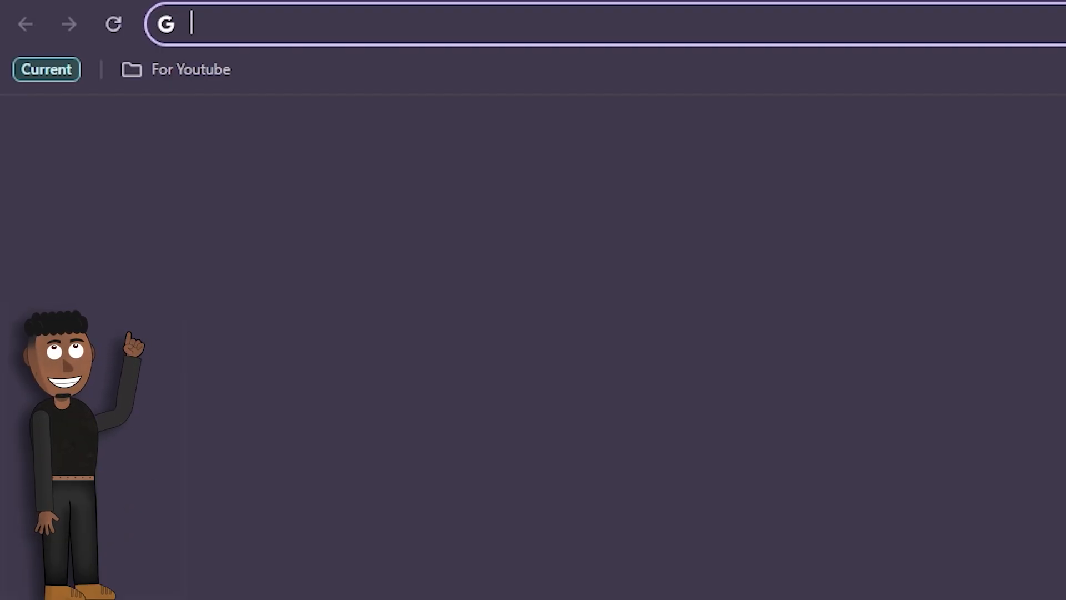
Step: Switch to Google Maps at maps.google.com and show the browser's bookmarks bar
text(maps.google.com)
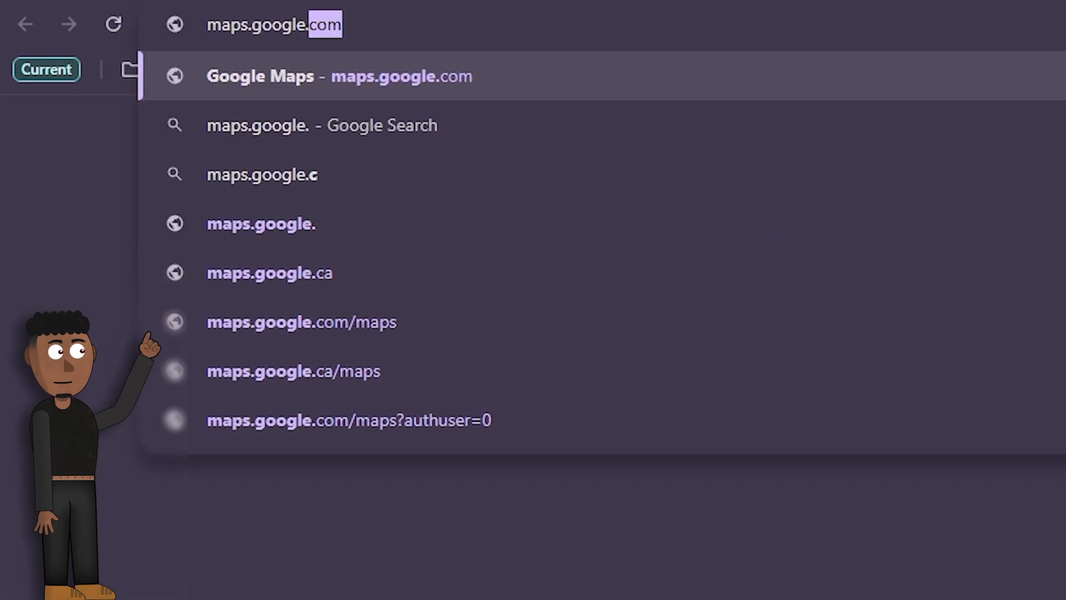
key(Return)
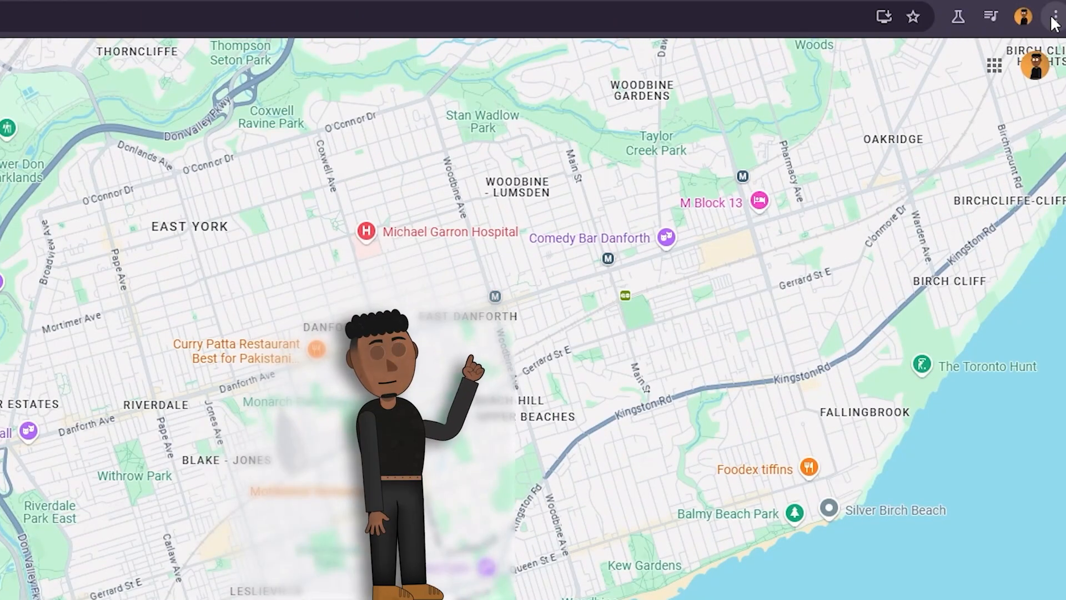
click(1052, 19)
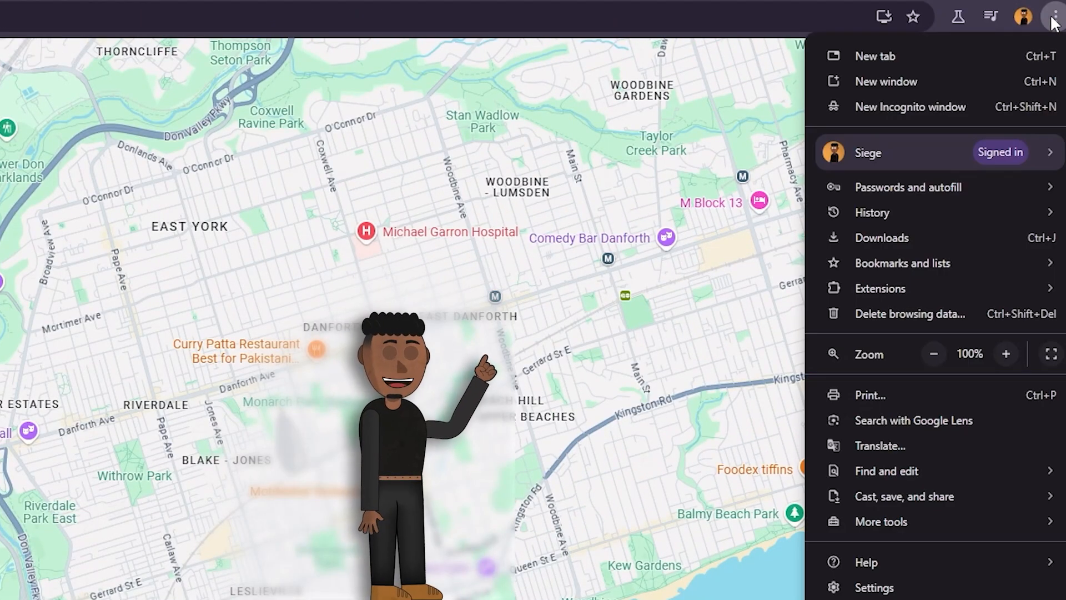
mouse_move(963, 259)
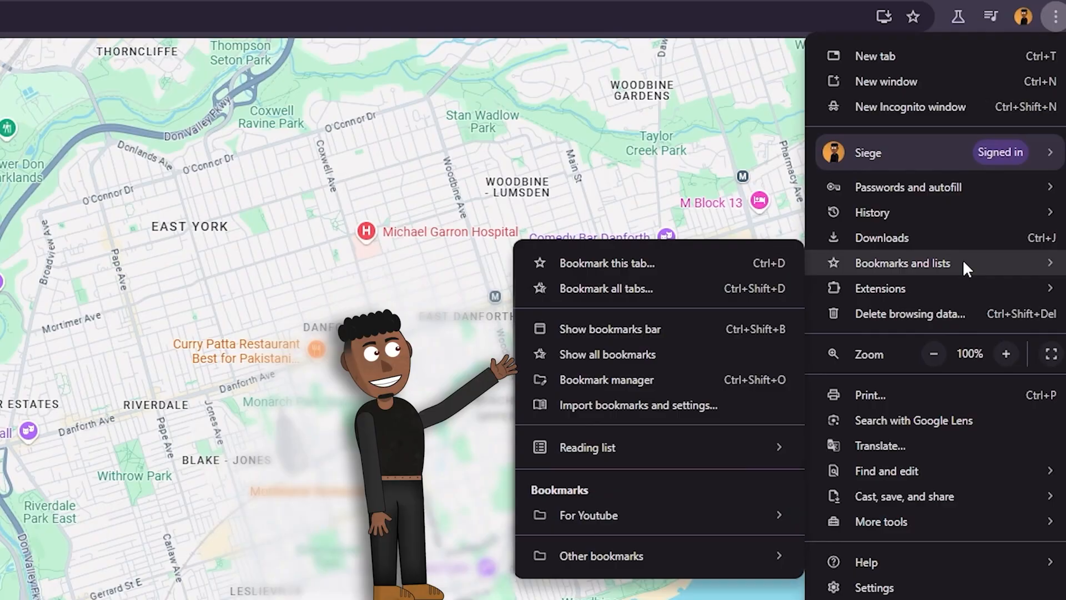
click(618, 334)
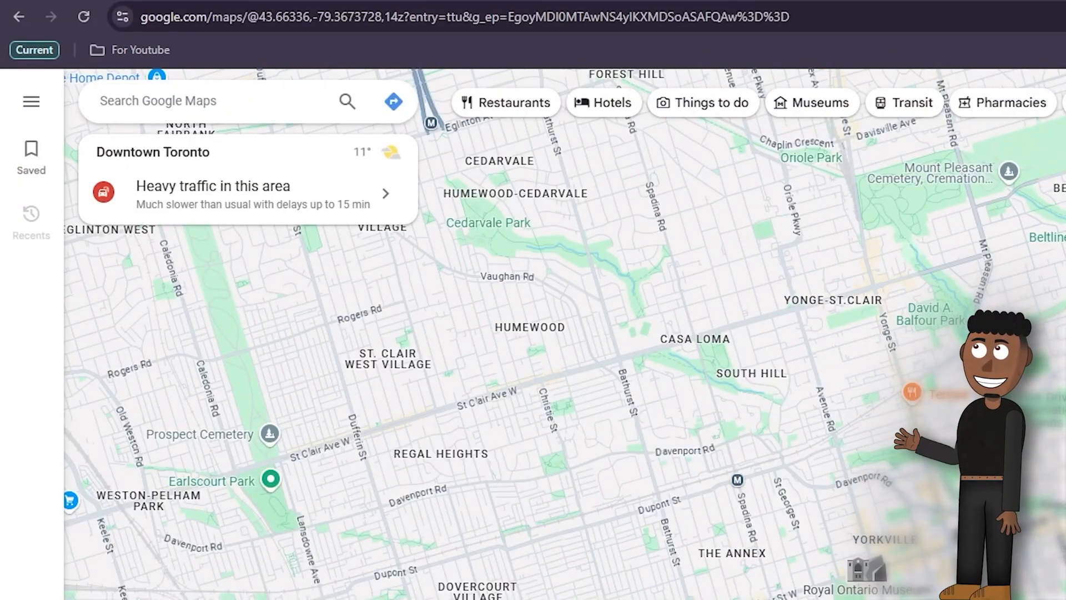
Step: Search for Casa Loma and open driving directions to it
text(casa loma)
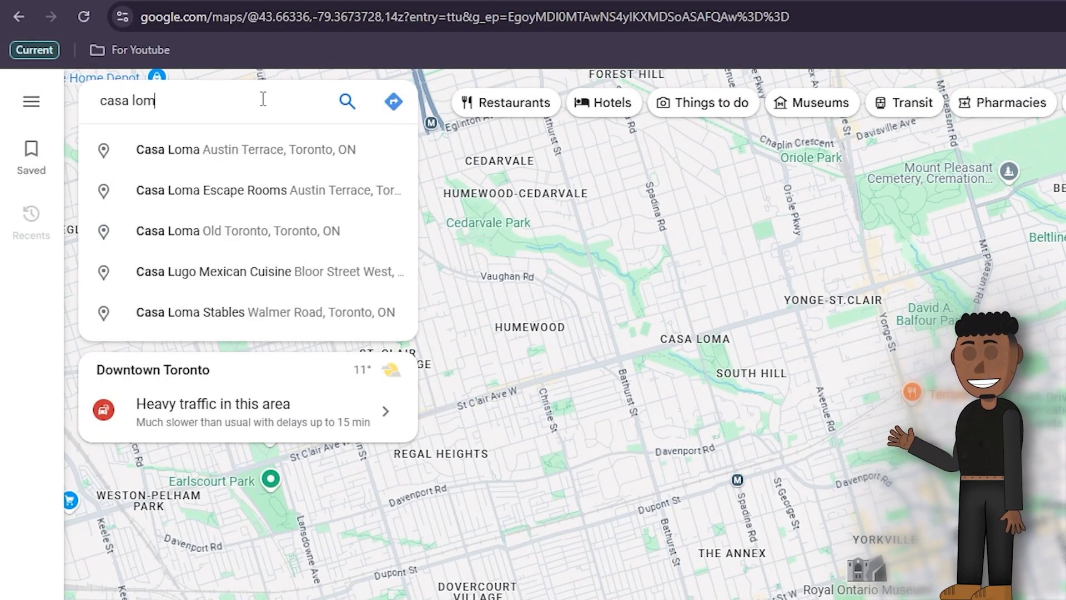
key(Down)
key(Return)
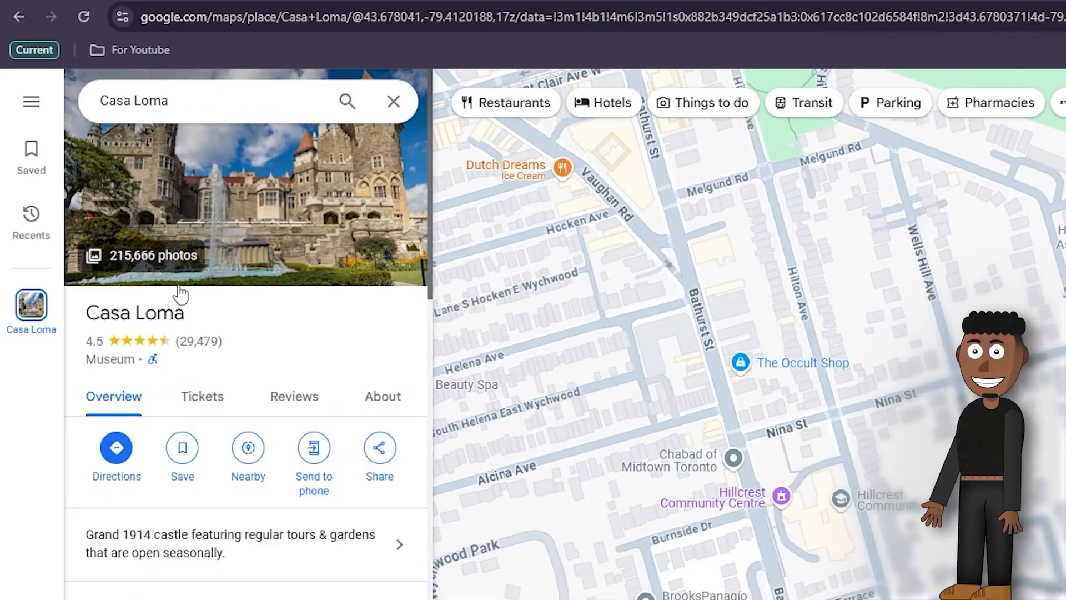
click(118, 469)
click(185, 113)
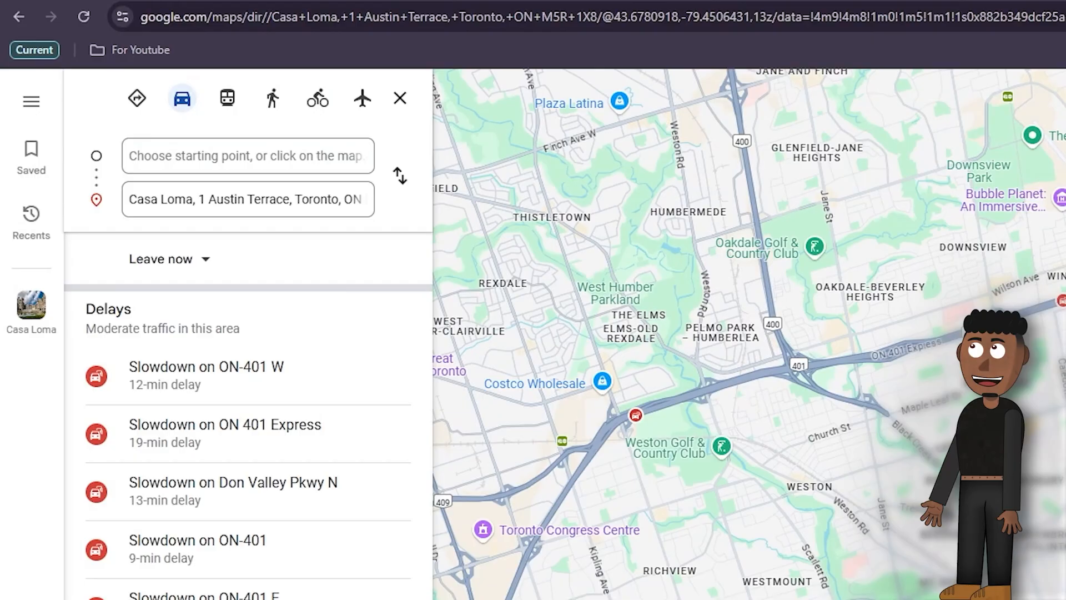
Step: Enter the street address as the route's starting point and add the same address as the final destination after Casa Loma
click(232, 157)
click(216, 257)
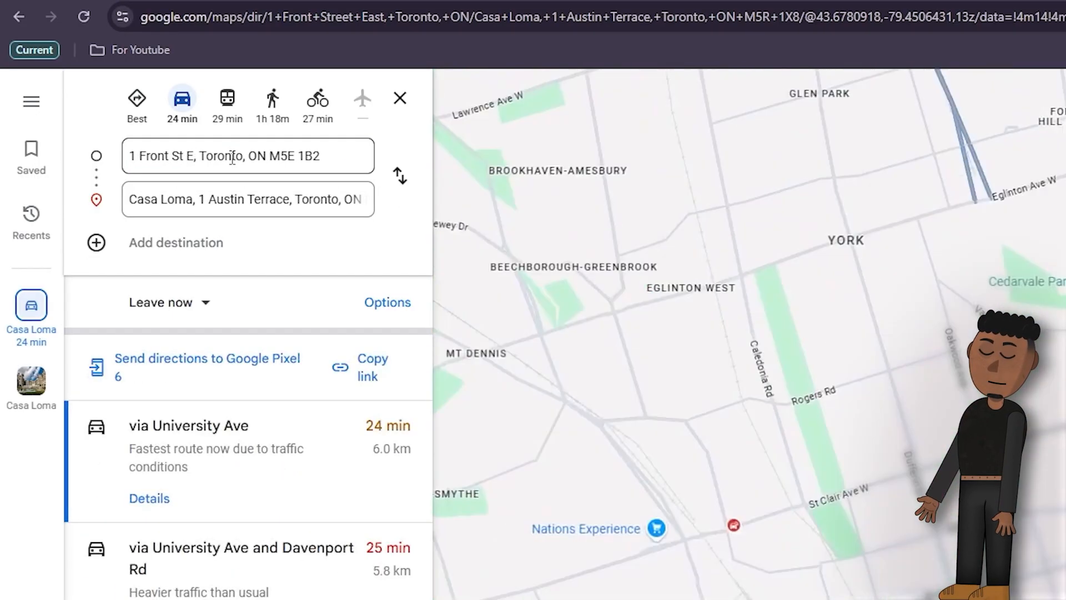
click(130, 244)
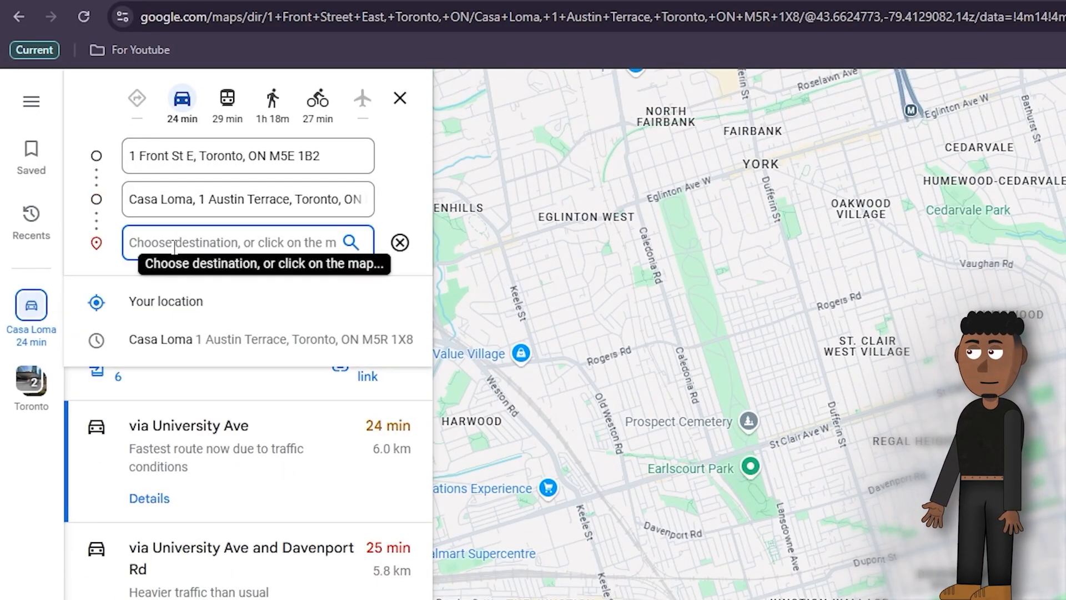
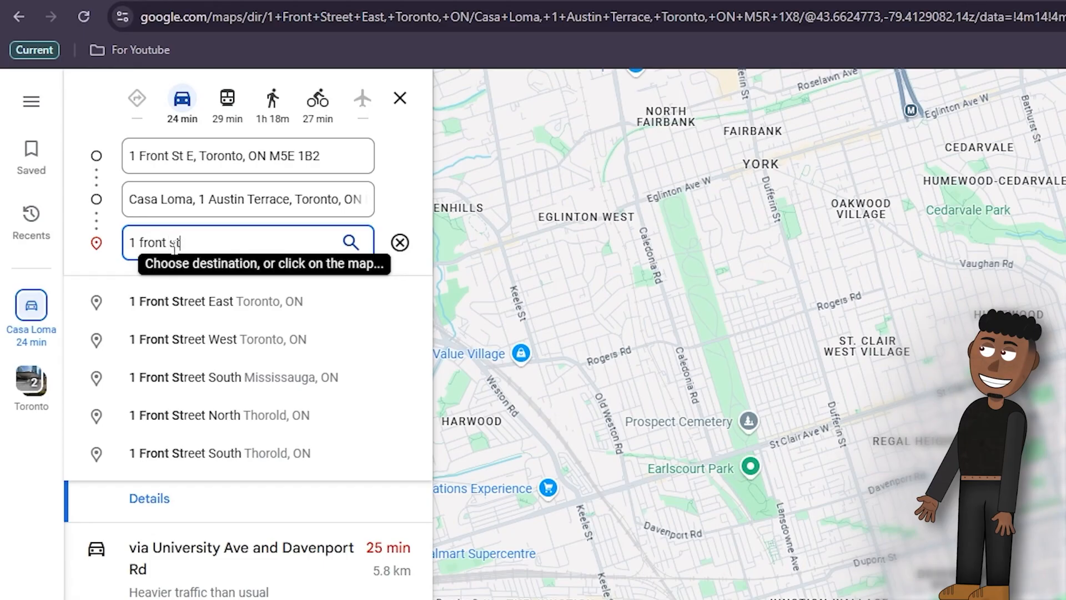
key(Return)
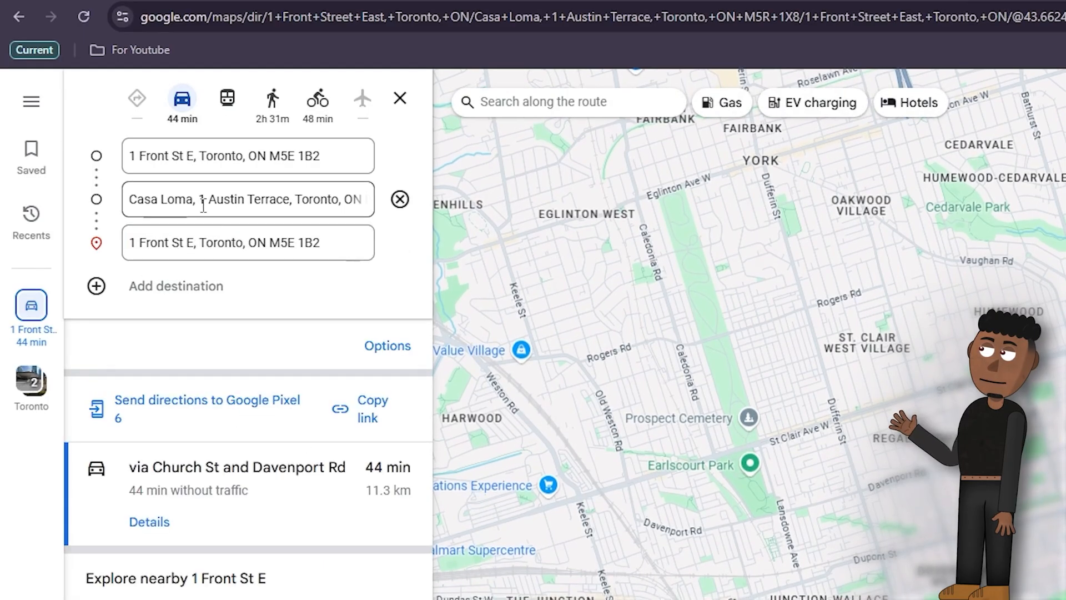
Step: Save the round-trip route as a bookmark in the Bookmarks bar folder
drag(124, 22, 241, 56)
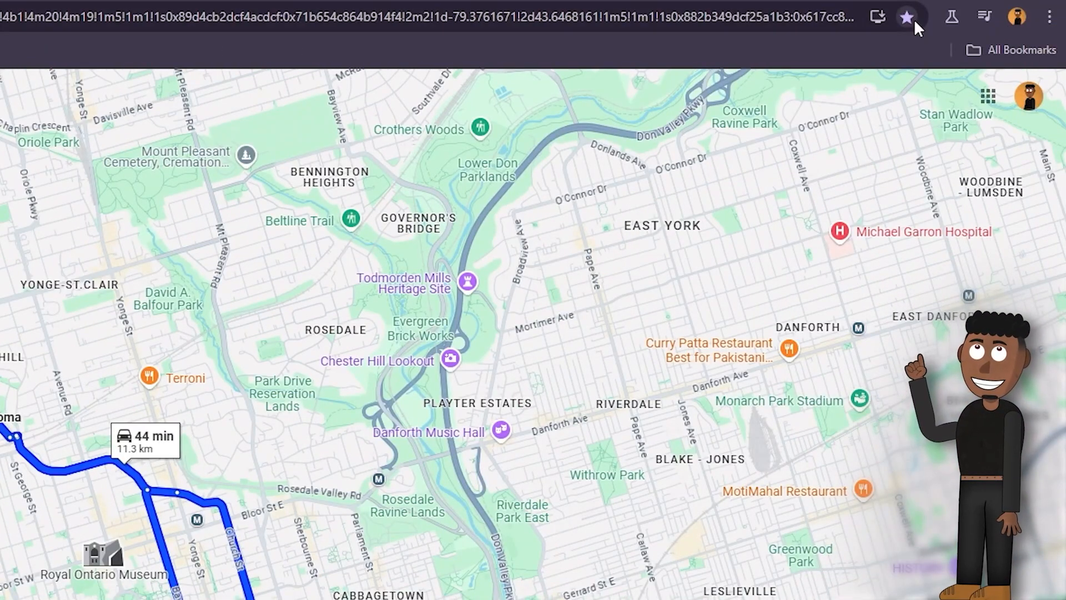
click(908, 17)
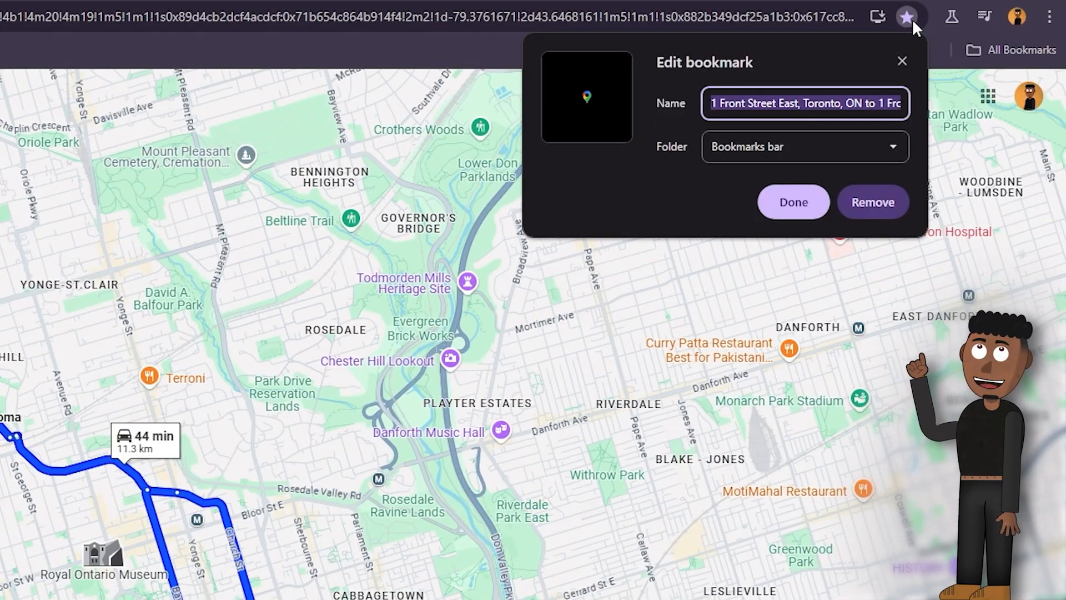
click(844, 145)
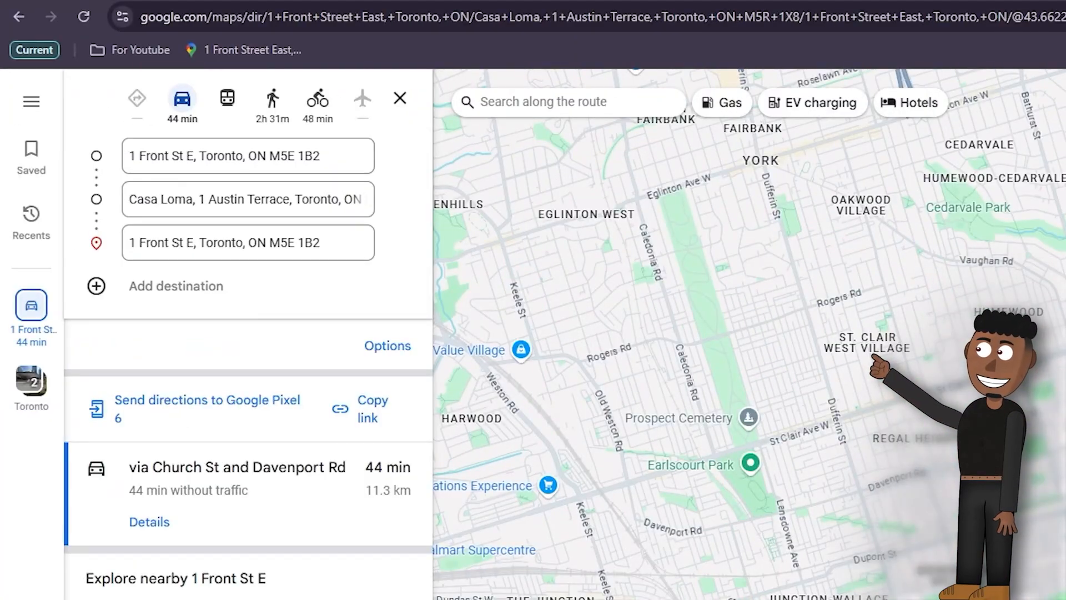
Step: Rename the saved route bookmark as Fuel Tracker and open it
right_click(251, 51)
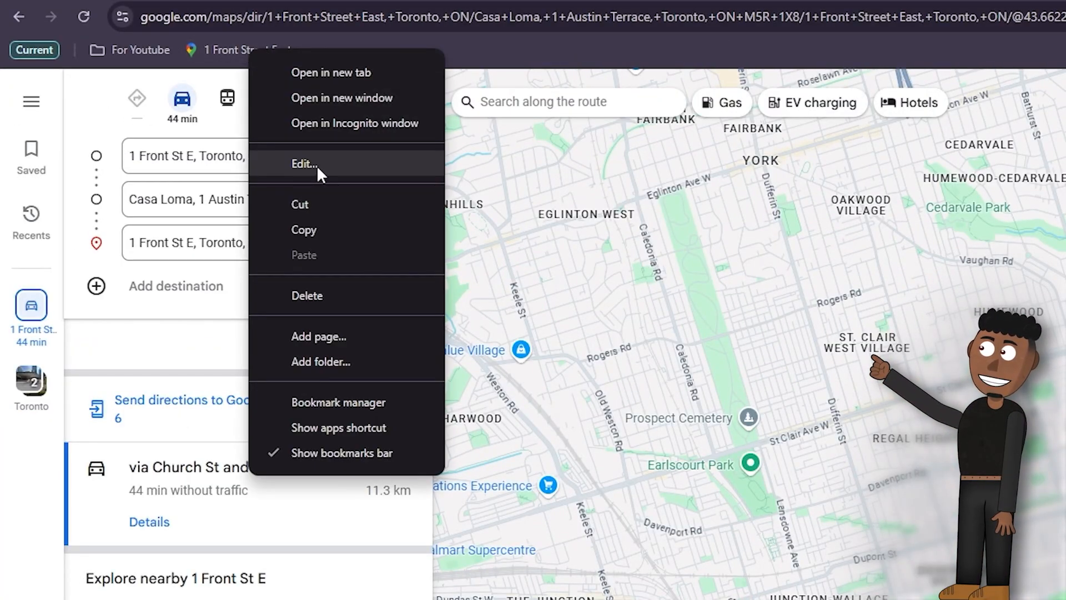
click(305, 164)
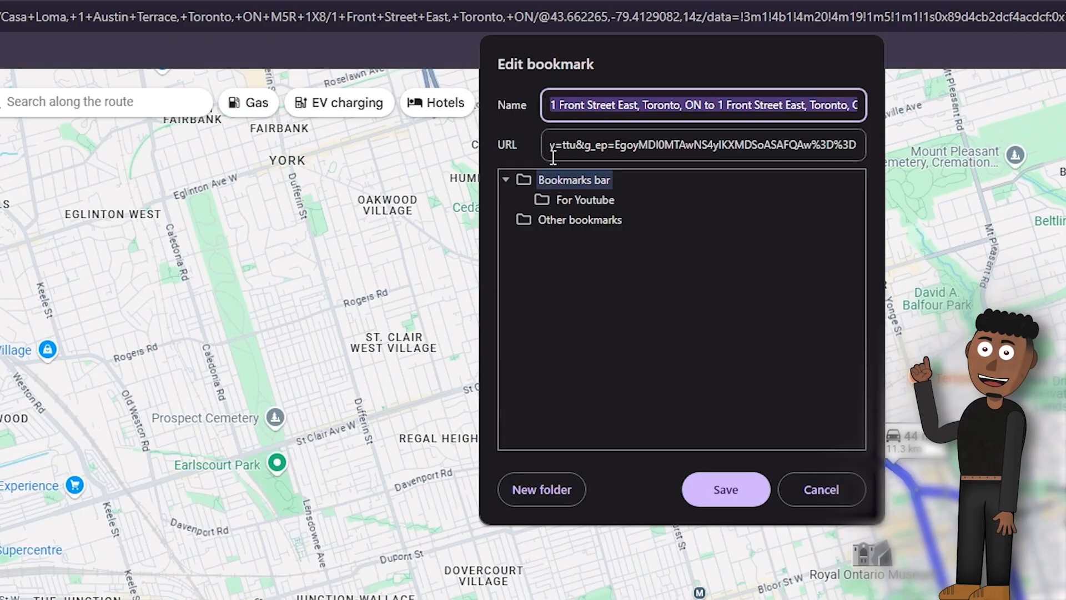
text(Fue)
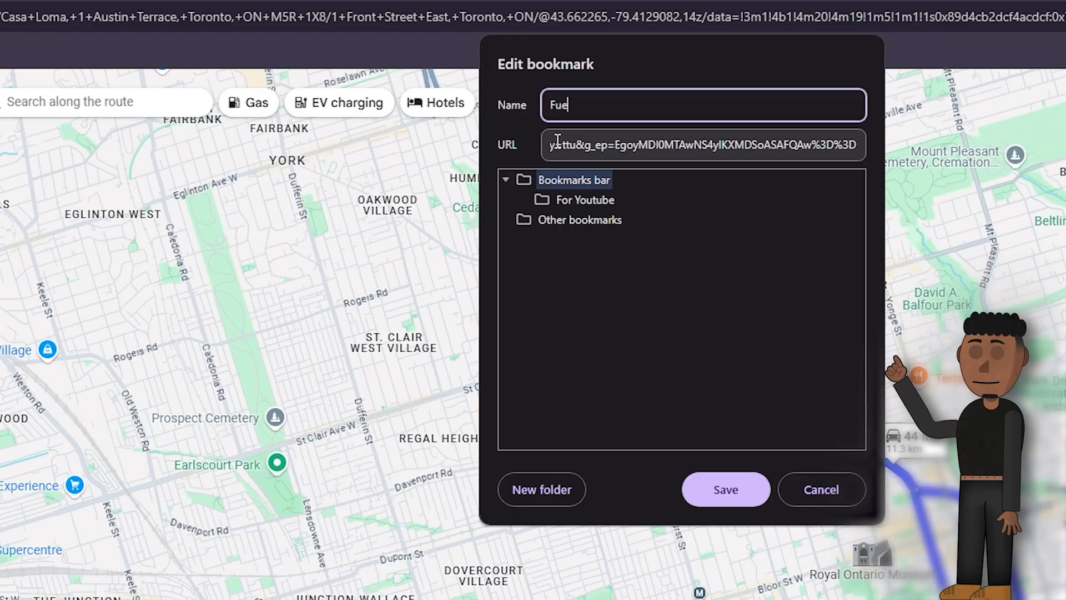
text(l Tracker)
key(Return)
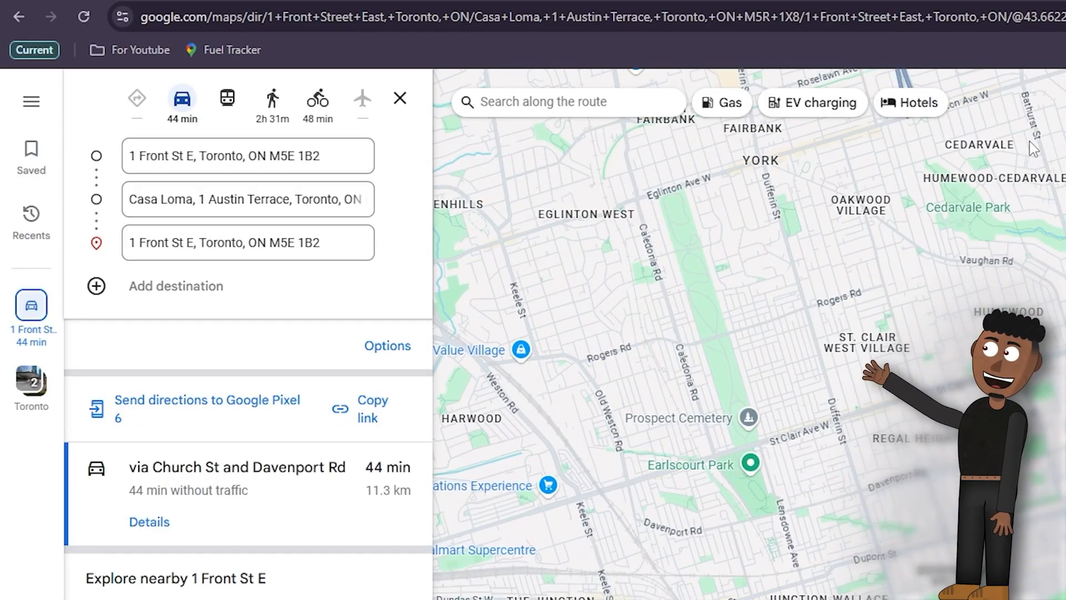
click(231, 49)
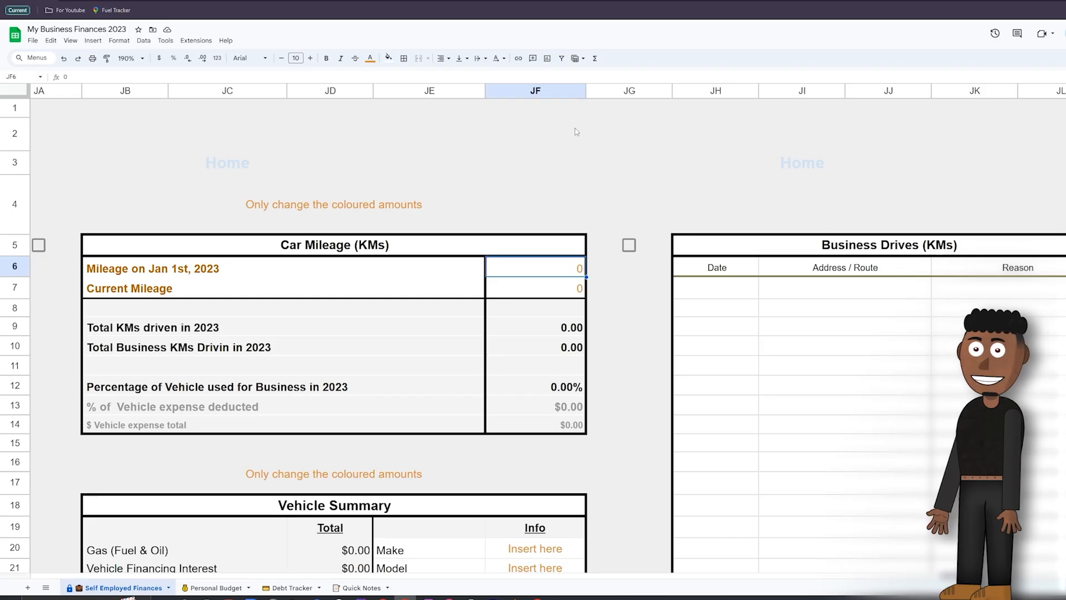
Step: Try to enter 150000 as the mileage on Jan 1st, 2023 in the Car Mileage table of My Business Finances 2023
text(150000)
key(Return)
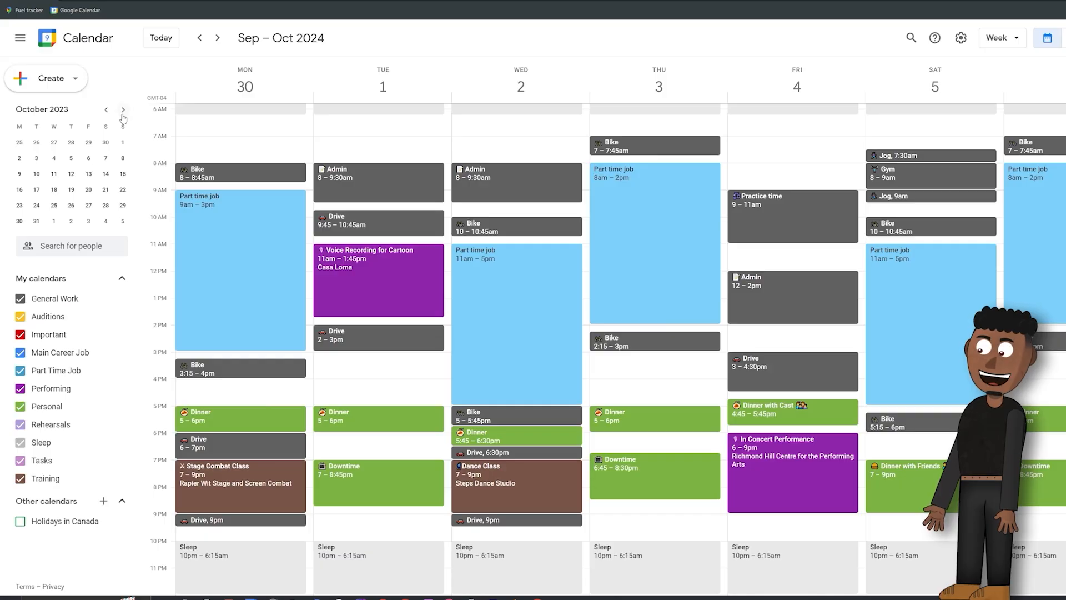
Step: In Google Calendar, create an all-day task on January 1, 2024 titled "Take a picture of millage from car dashboard"
click(123, 112)
click(123, 113)
click(124, 113)
click(20, 143)
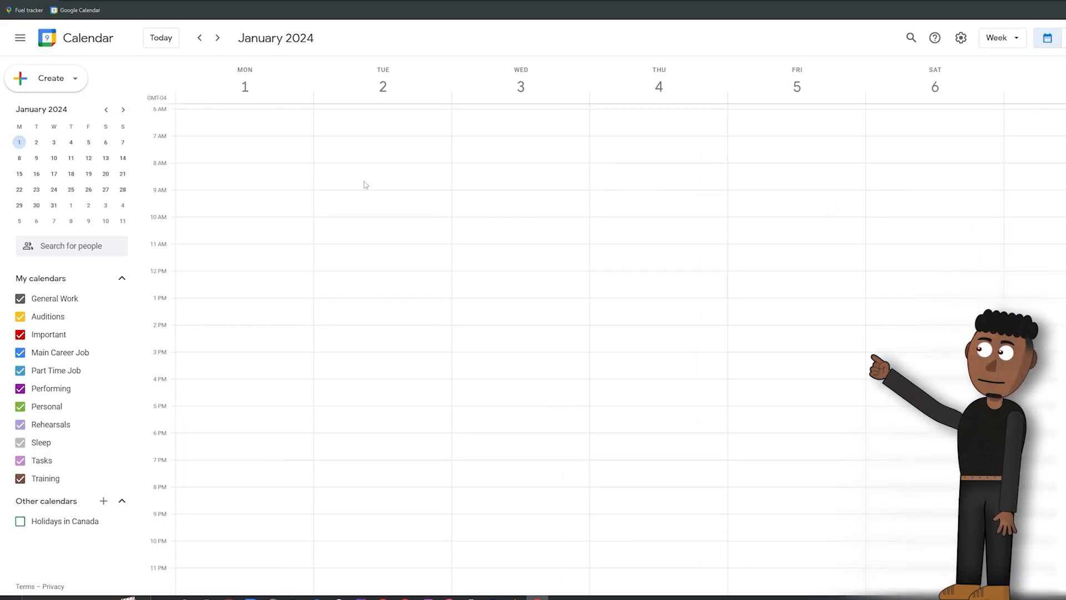
click(199, 105)
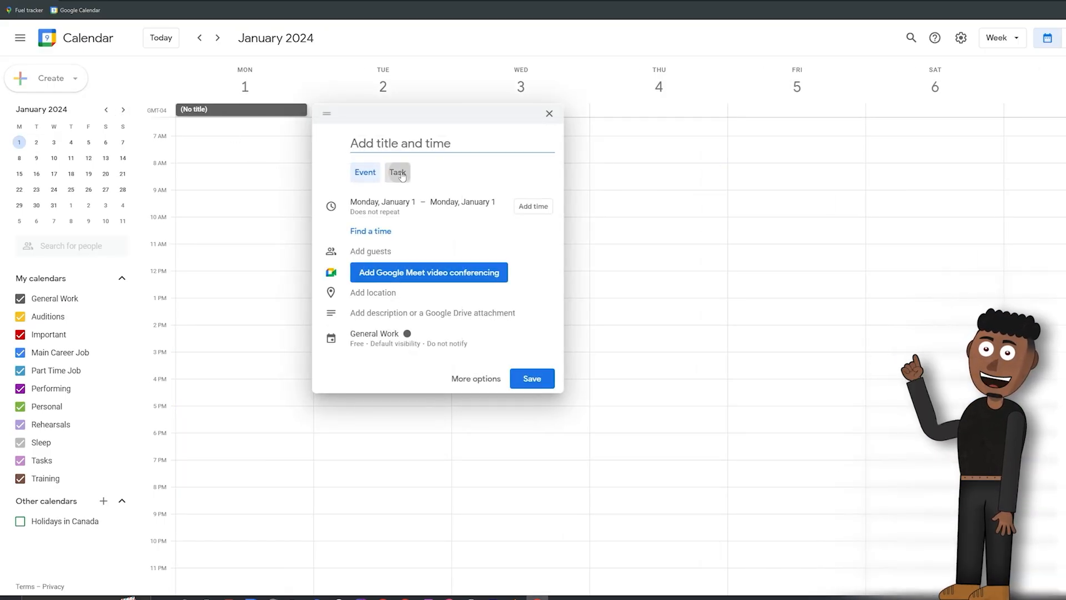
click(402, 174)
text(Take a picture of m)
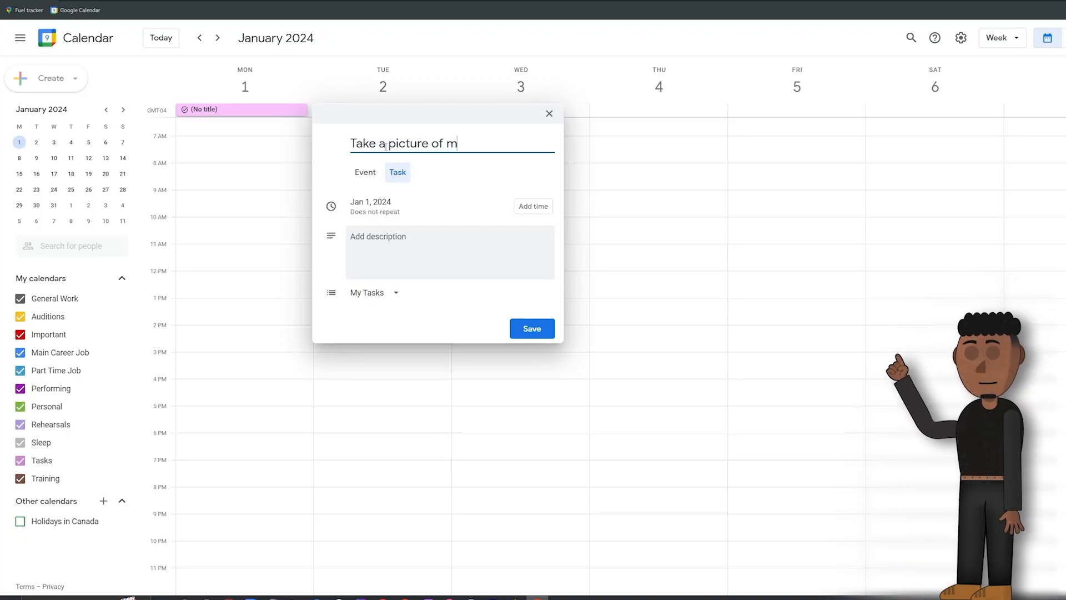
text(illage from car dashboard)
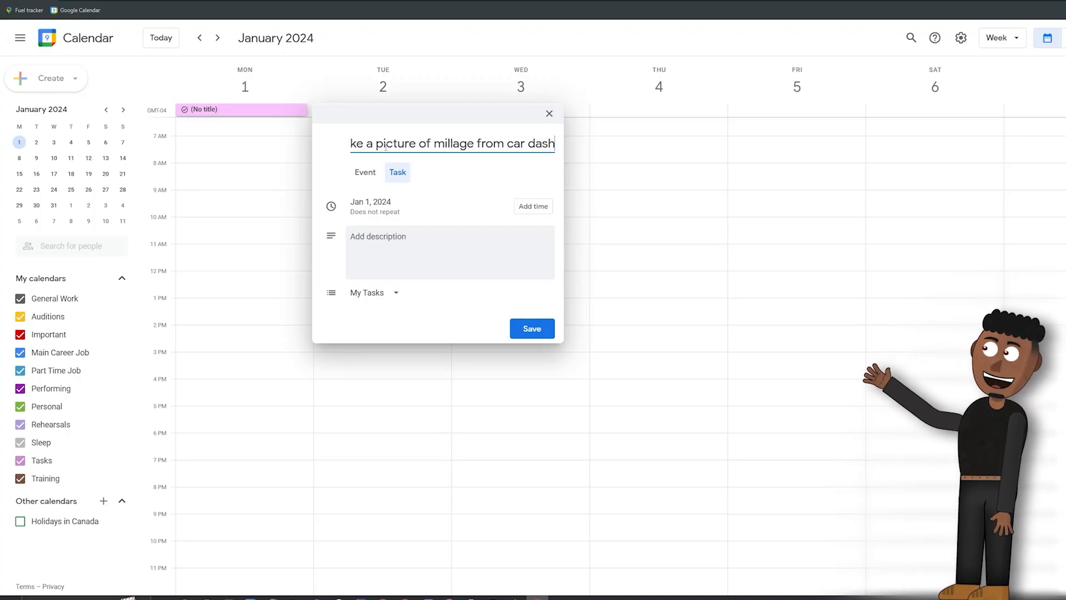
Step: Set the task to repeat annually on January 1 and save it
click(389, 206)
click(392, 242)
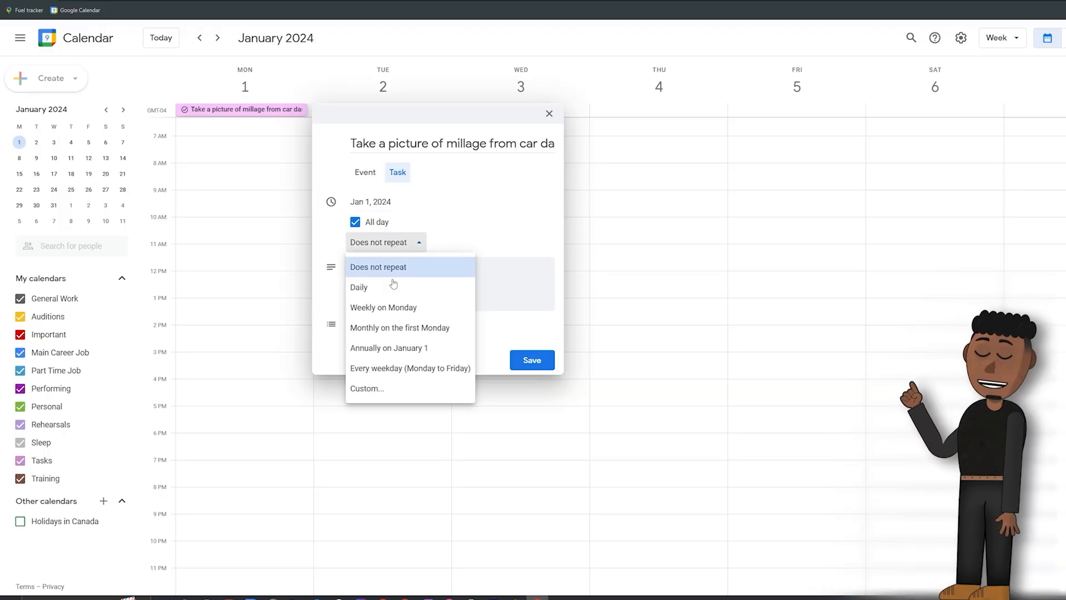
click(390, 348)
click(532, 360)
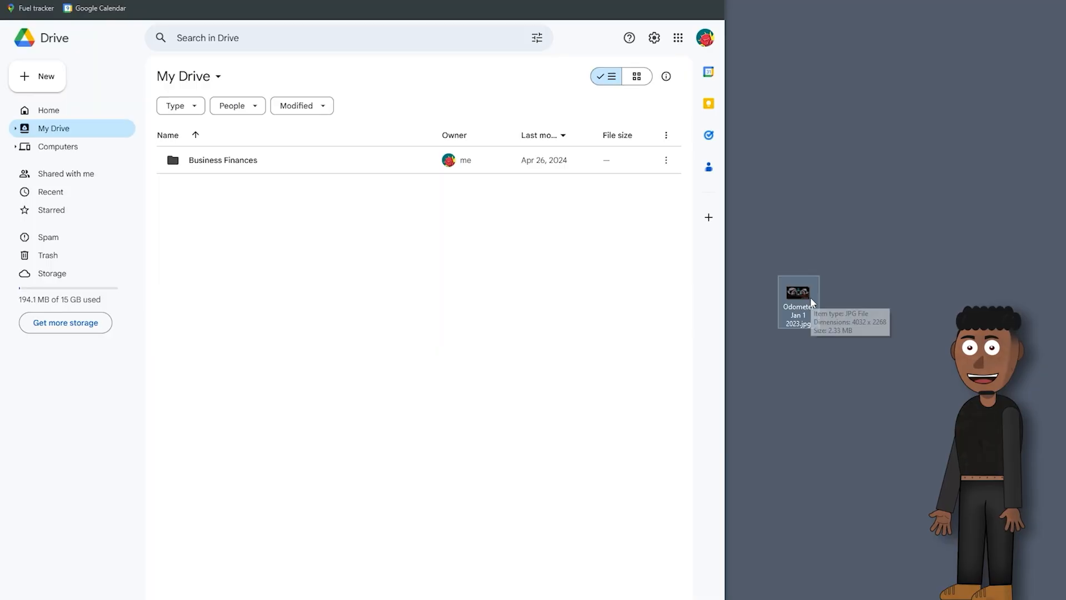
Step: In Google Drive, upload the desktop photo Odometer Jan 1 2023.jpg into the Business Finances folder and open the uploaded image
drag(812, 303, 247, 162)
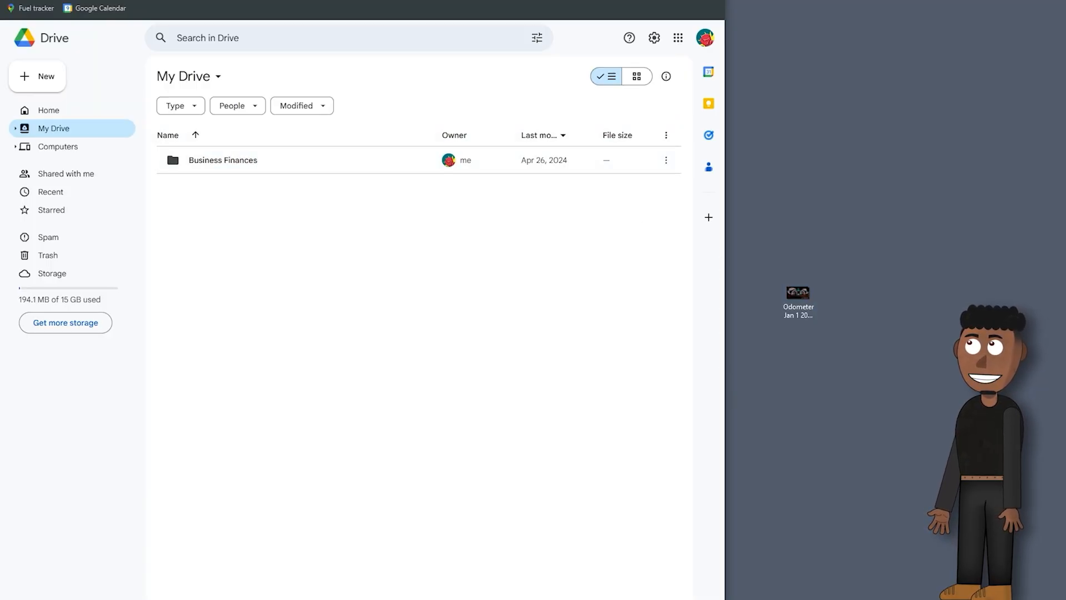
double_click(255, 162)
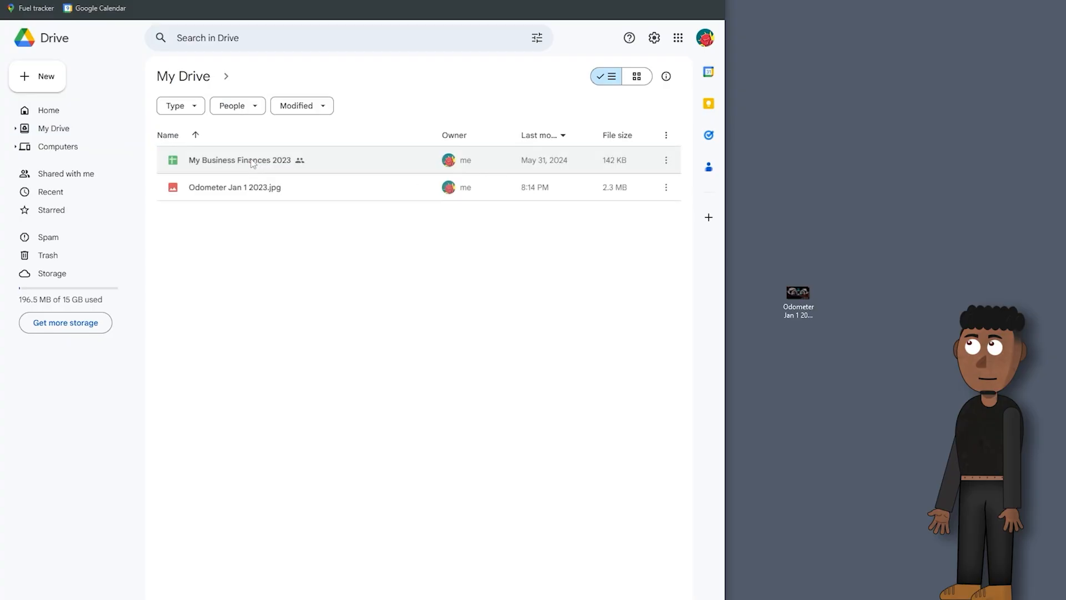
double_click(253, 197)
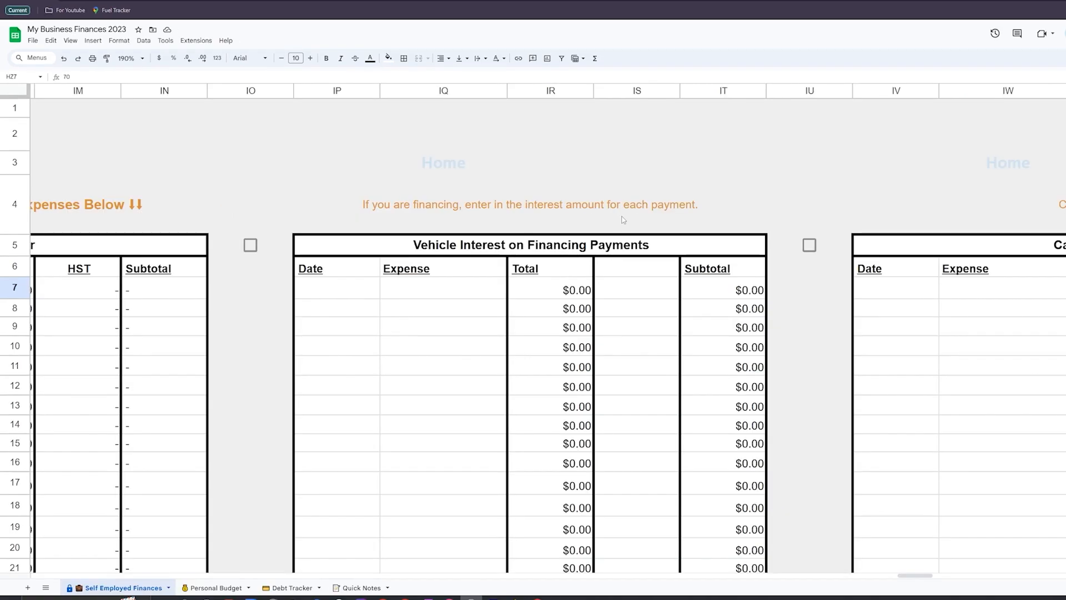
Step: In My Business Finances 2023, set the Lease or Finance option to Lease and view the vehicle payments table
scroll(623, 220, left, 5)
click(287, 136)
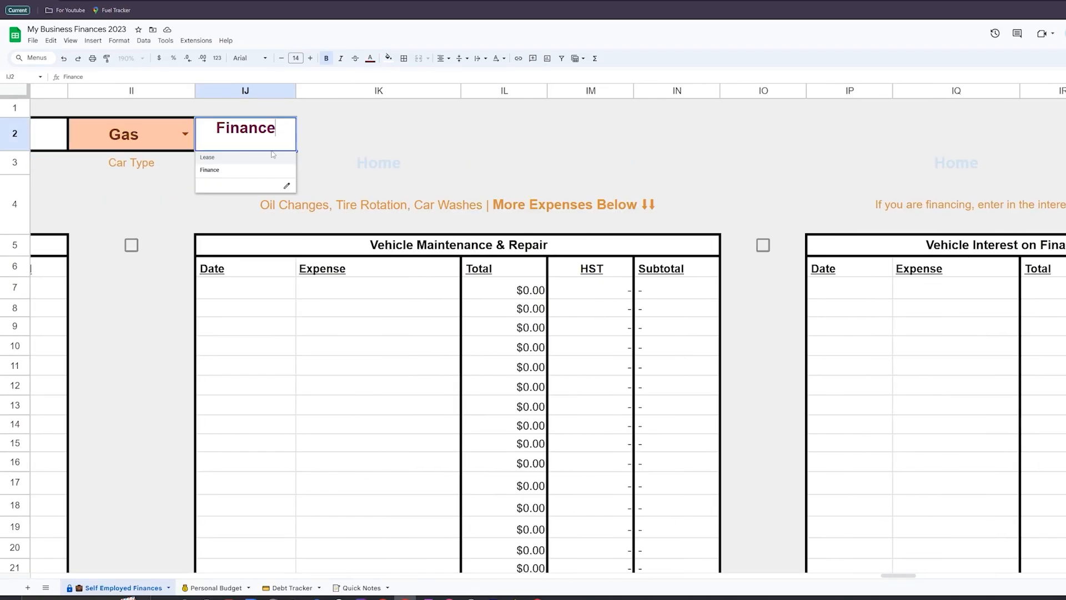
click(272, 159)
scroll(294, 175, right, 10)
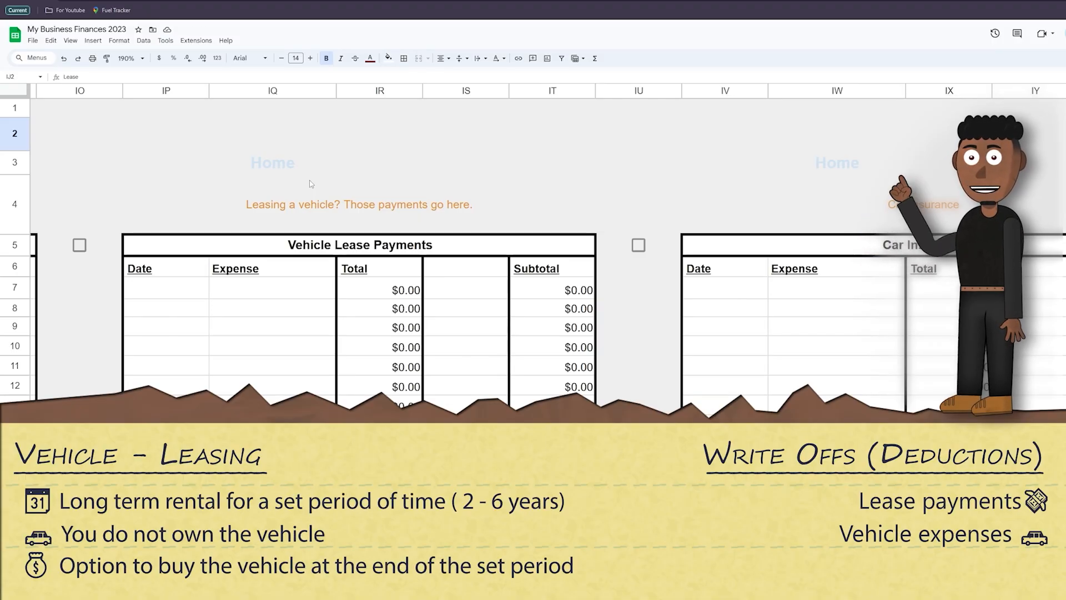
Step: Switch the Lease or Finance option back to Finance and view the Vehicle Interest on Financing Payments table
scroll(315, 178, left, 10)
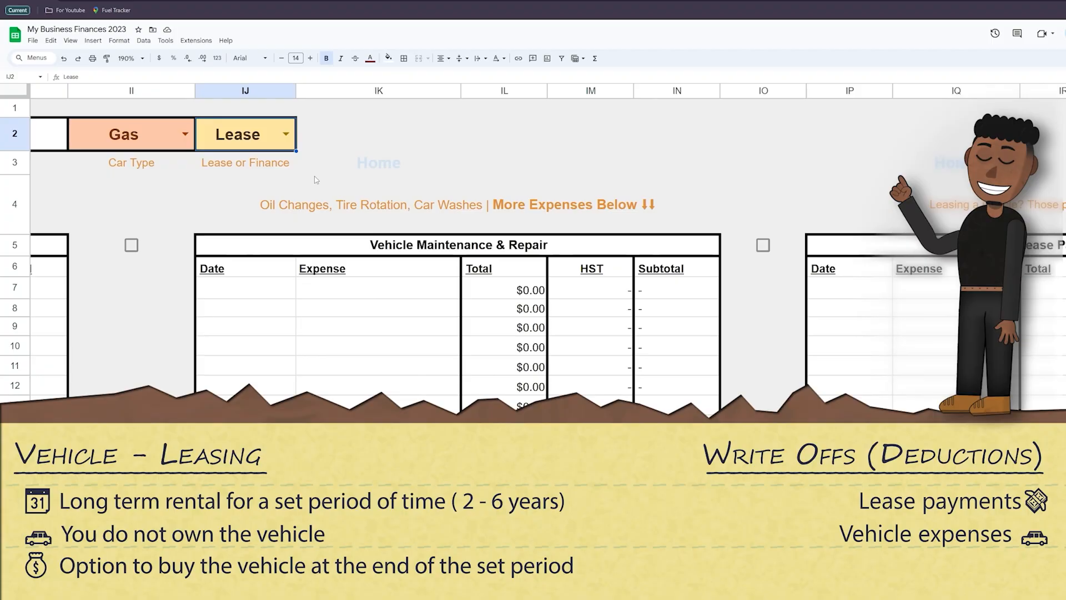
click(286, 135)
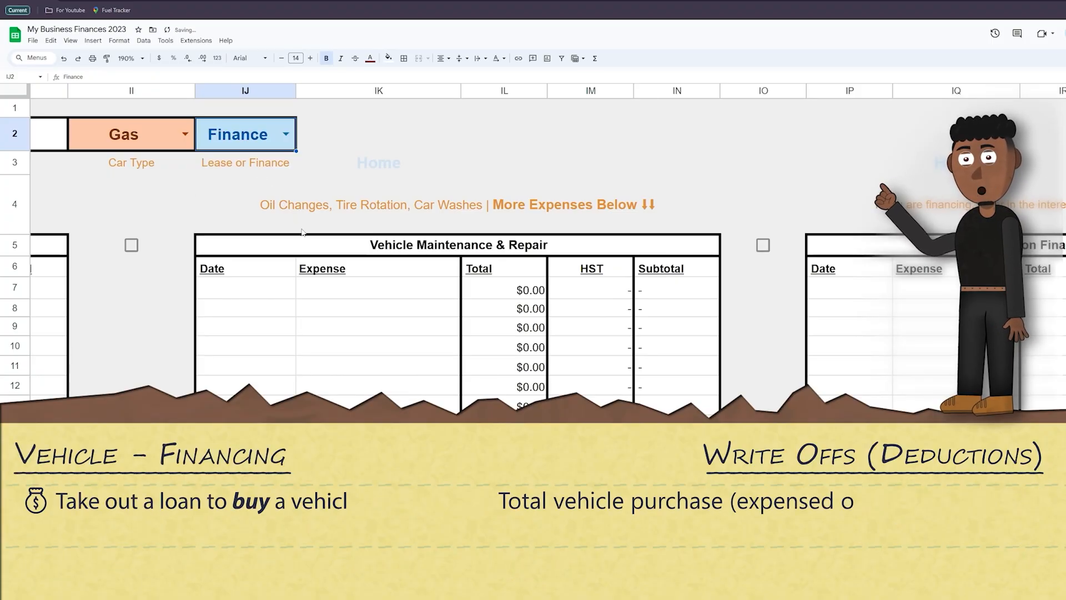
scroll(262, 178, right, 10)
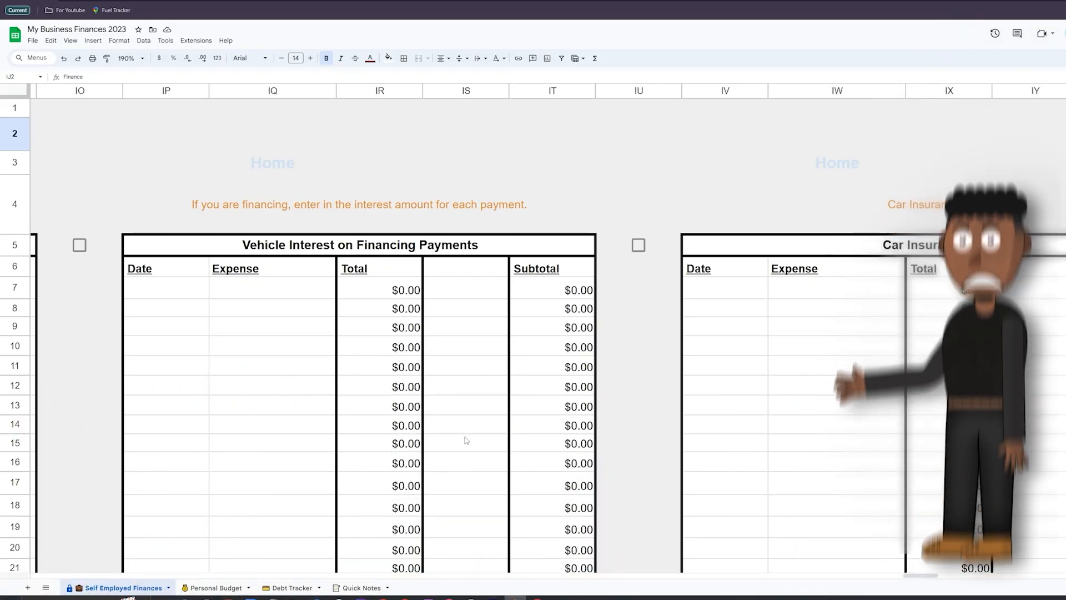
scroll(467, 441, left, 1)
Step: Return to the home section through the Home link and open the Capital Cost Allowance (Fixed Assets) section
mouse_move(341, 167)
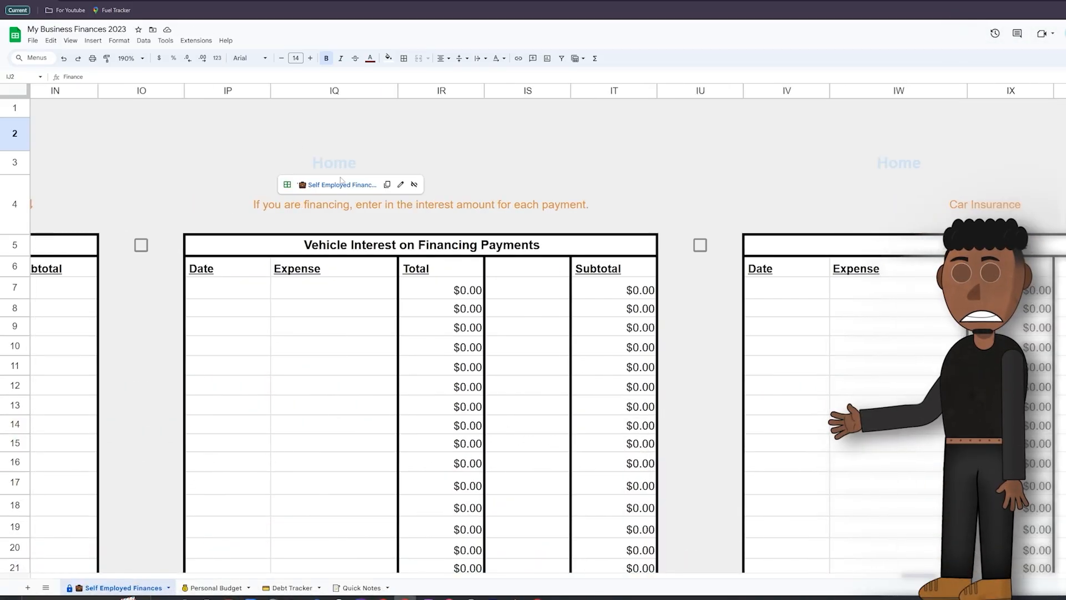
click(343, 186)
scroll(450, 381, right, 10)
scroll(461, 407, down, 5)
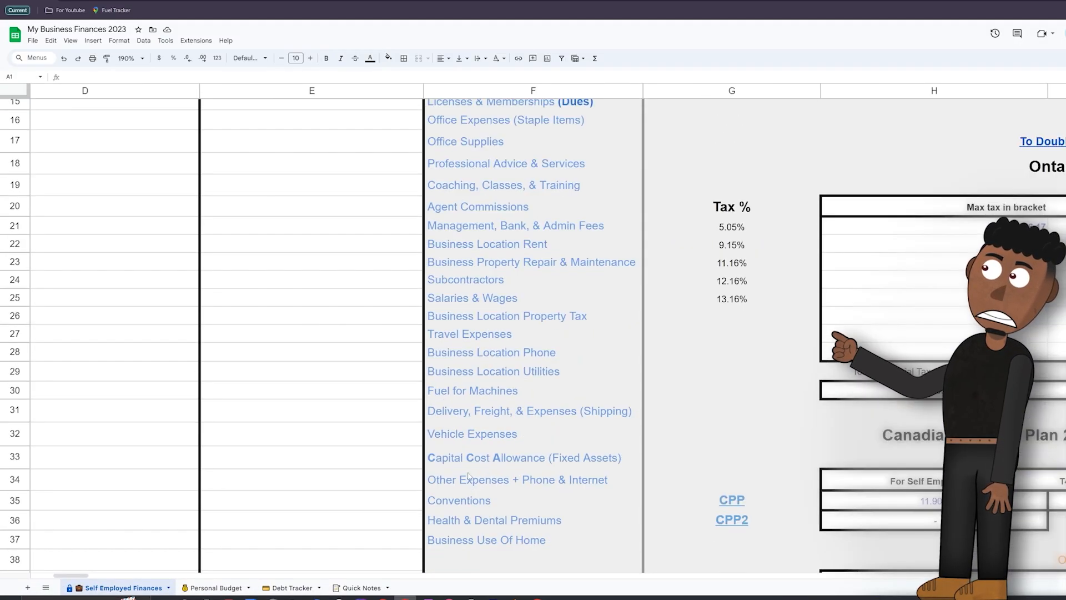
mouse_move(471, 500)
click(483, 480)
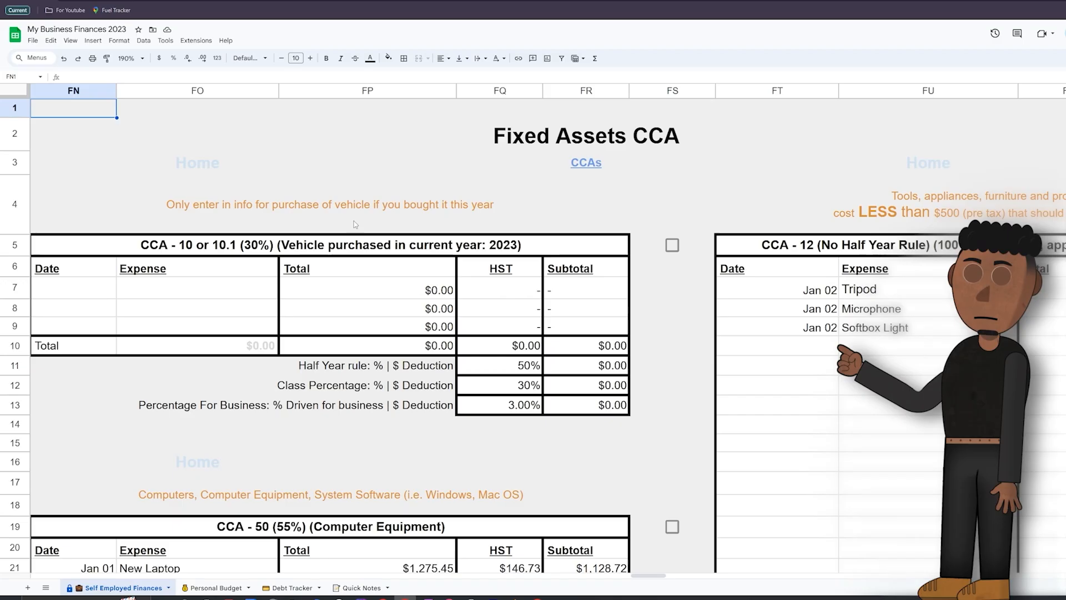
Step: Go back to the home section, open Vehicle Expenses and look through its expense tables
click(215, 185)
scroll(431, 330, right, 13)
scroll(436, 323, down, 9)
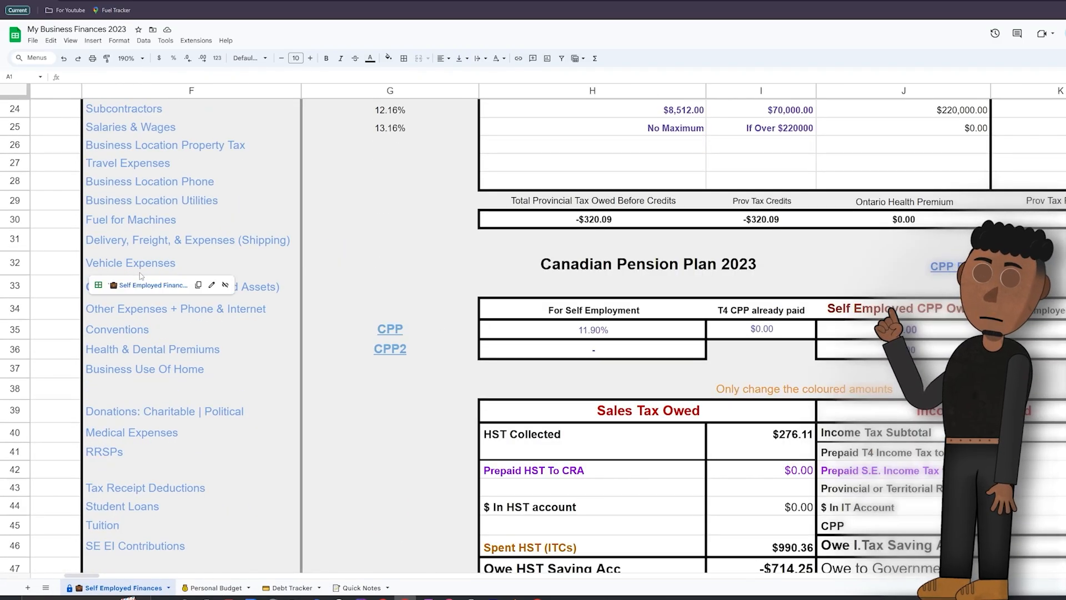
click(149, 285)
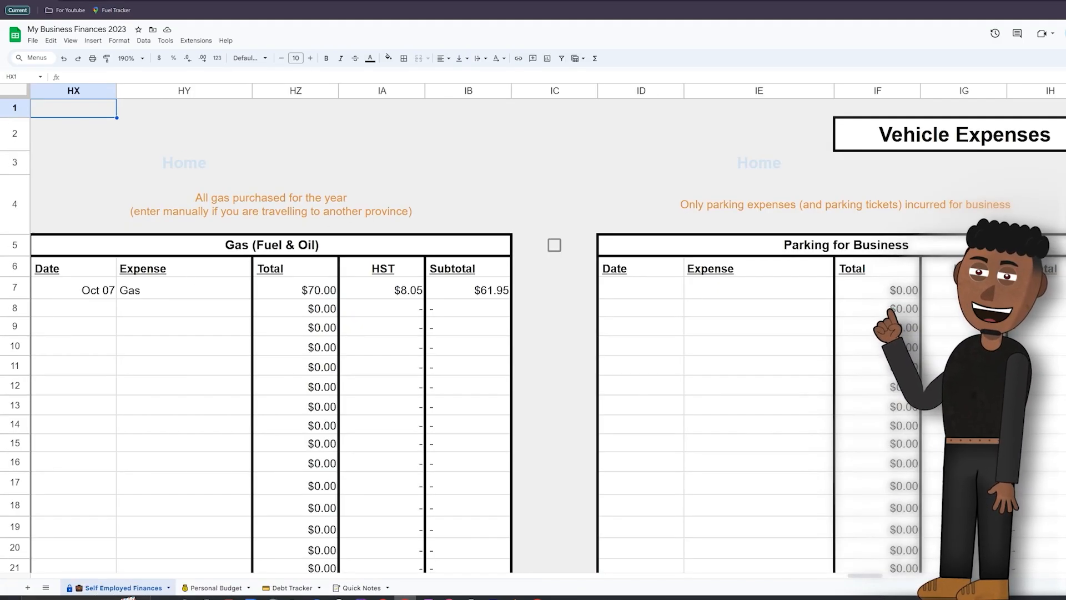
scroll(533, 333, right, 8)
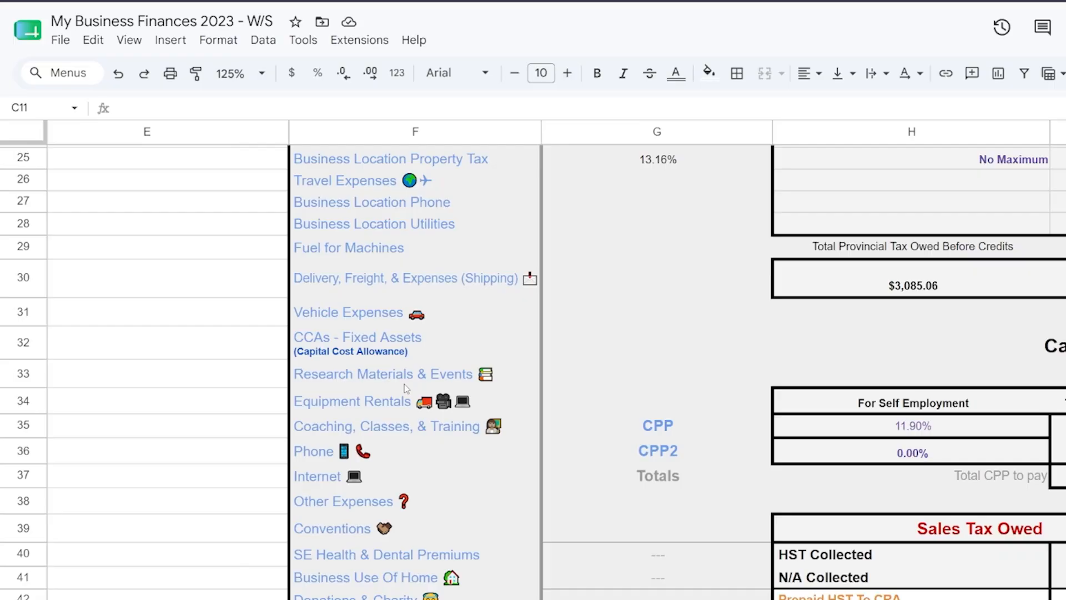
Step: In My Business Finances 2023 - W/S, open CCAs - Fixed Assets and go to the CCA 10 | 10.1 | 54 vehicle table
mouse_move(405, 345)
click(413, 383)
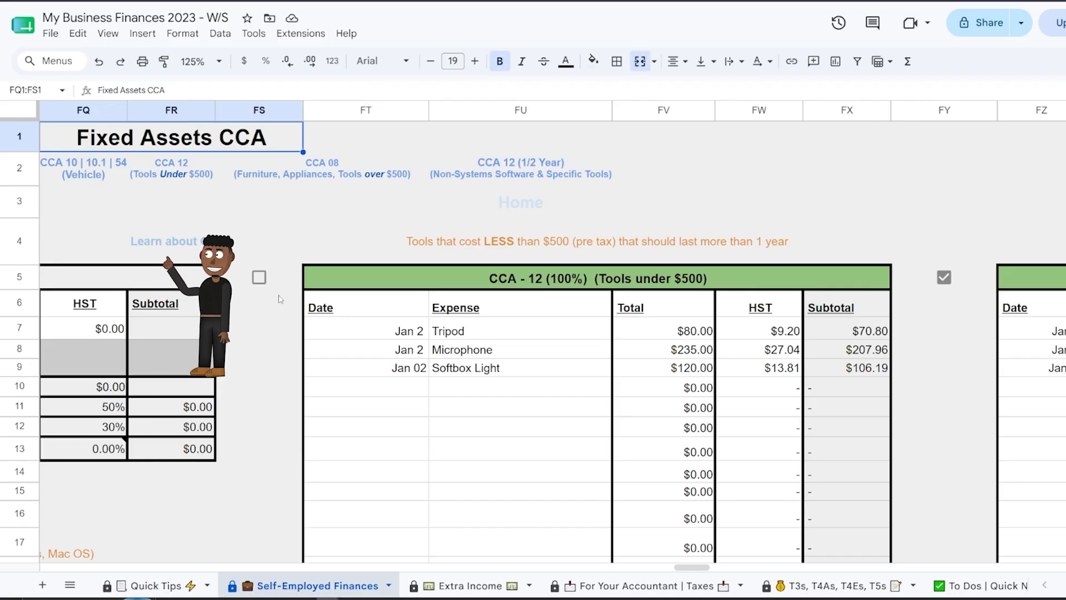
mouse_move(94, 174)
click(115, 213)
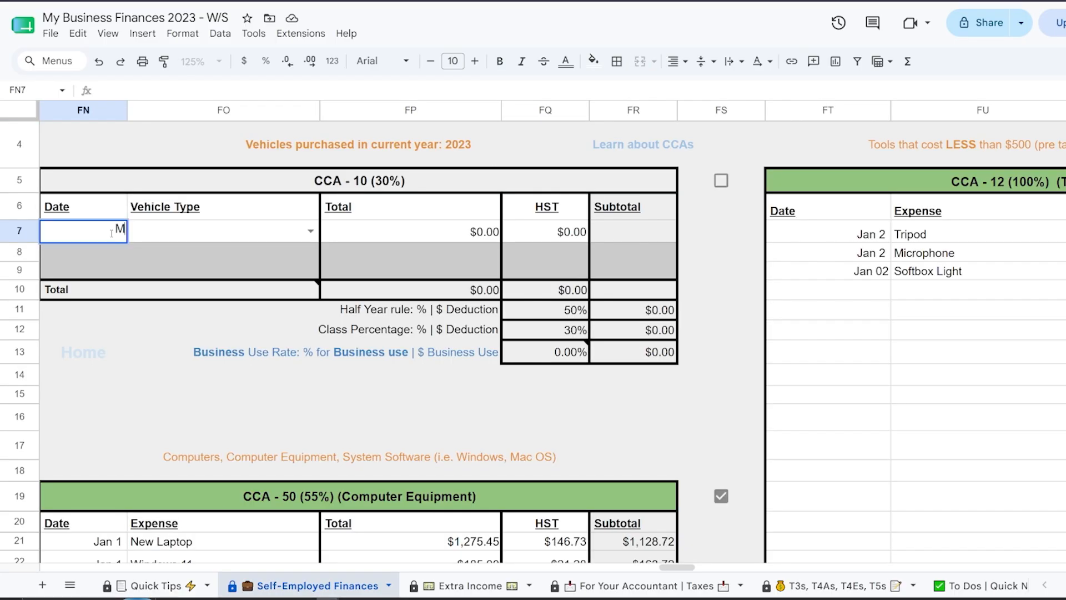
Step: Fill in the purchased vehicle's row with date Mar 9, vehicle type Gas or Hybrid - Passenger Vehicle and total 9463
text(Mar 9)
key(Return)
key(Up)
key(Right)
key(Return)
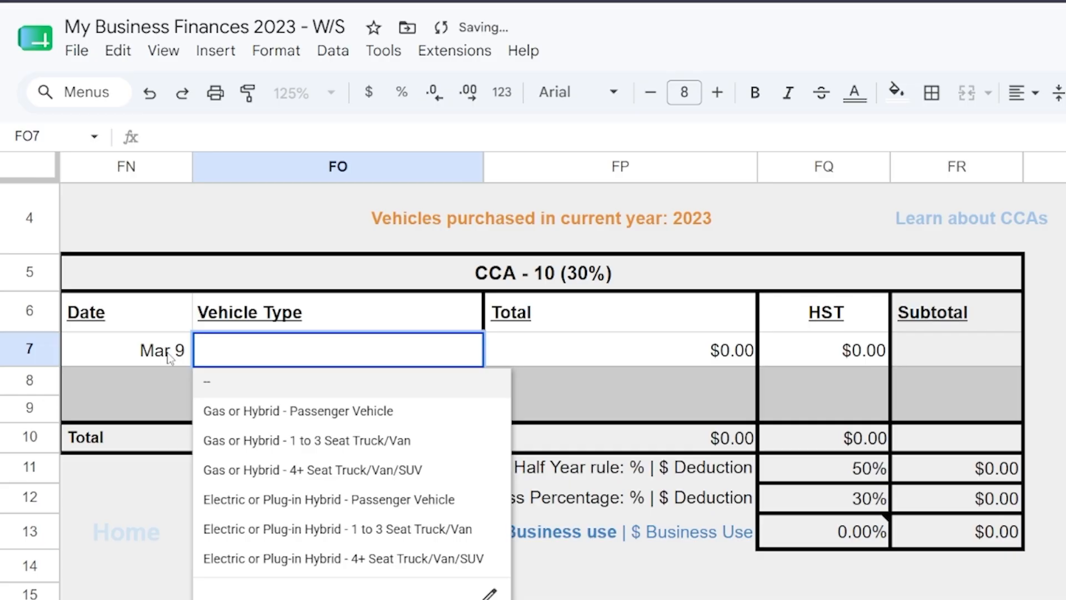
key(Down)
key(Return)
click(674, 345)
text(9463)
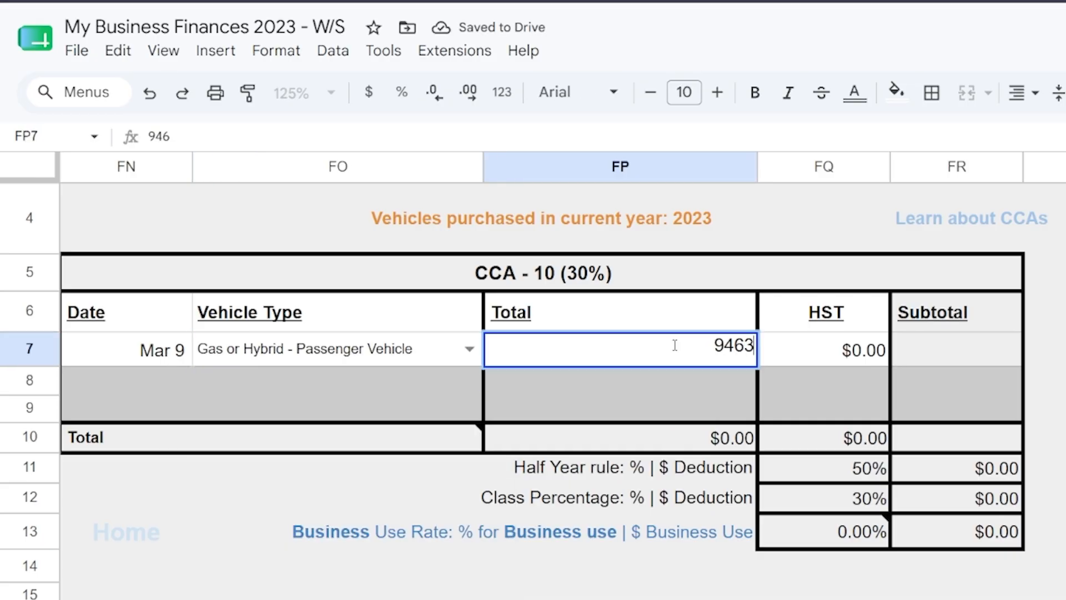
key(Return)
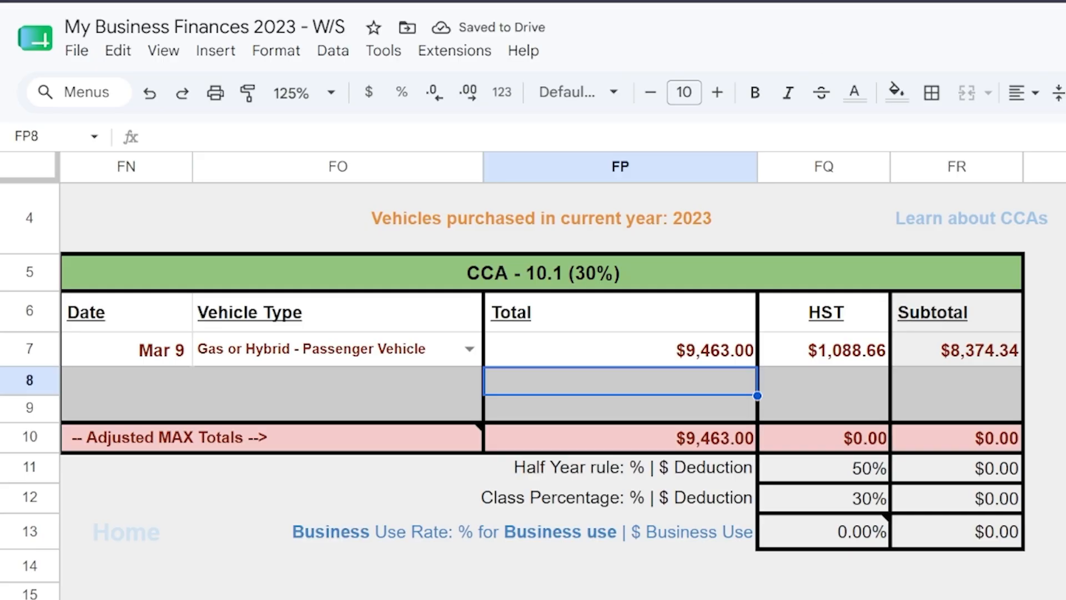
Step: Clear the HST amount in the purchased vehicle's row and undo the deletion
click(839, 357)
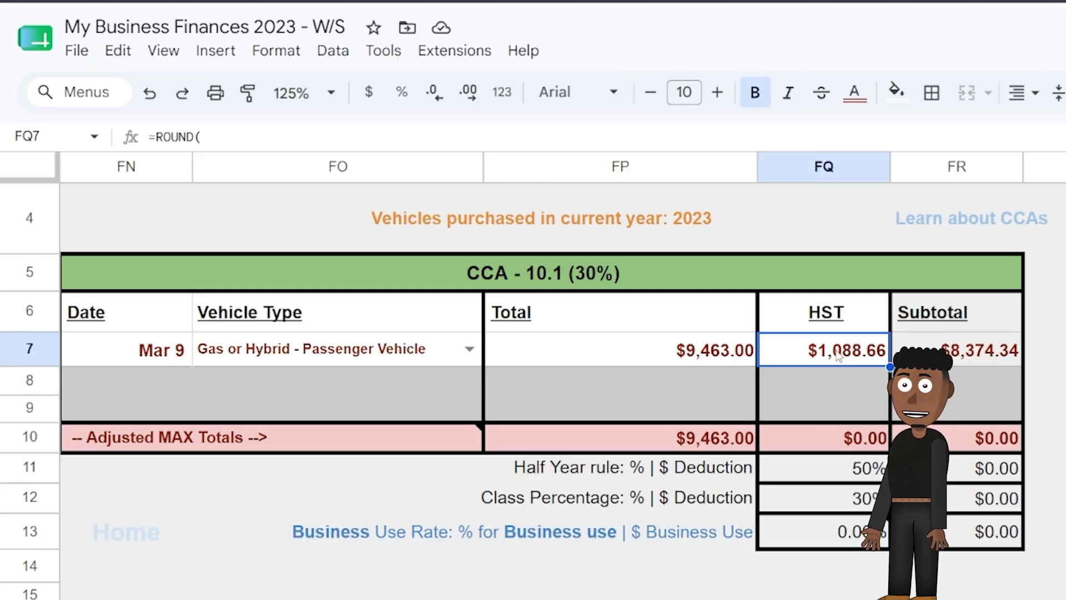
key(Delete)
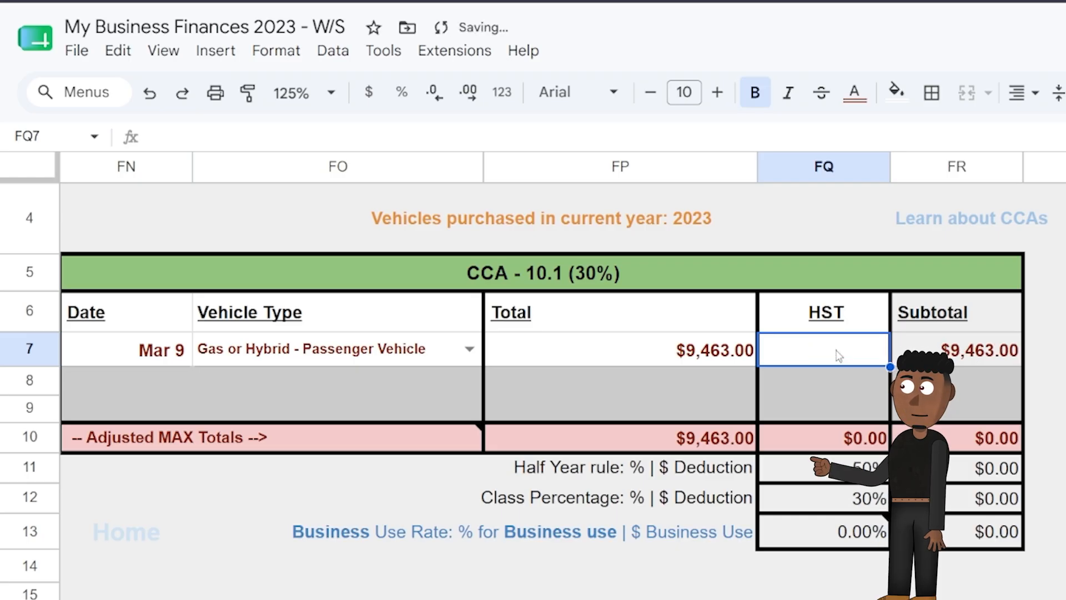
key(ctrl+z)
Step: Switch the vehicle type to Electric or Plug-in Hybrid - 1 to 3 Seat Truck/Van and back to Gas or Hybrid - Passenger Vehicle
click(470, 351)
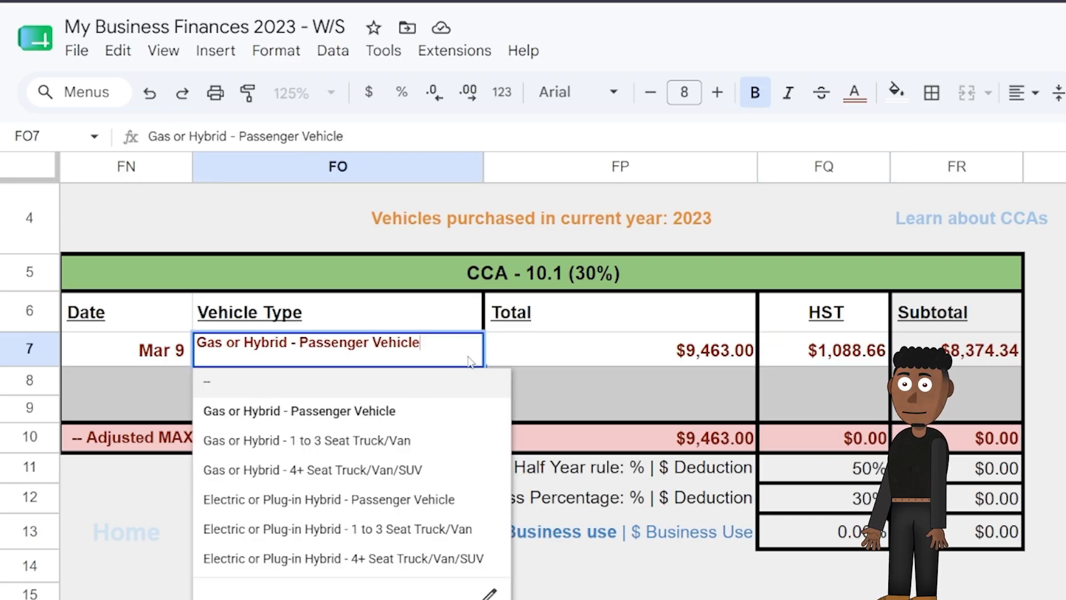
click(411, 529)
click(474, 350)
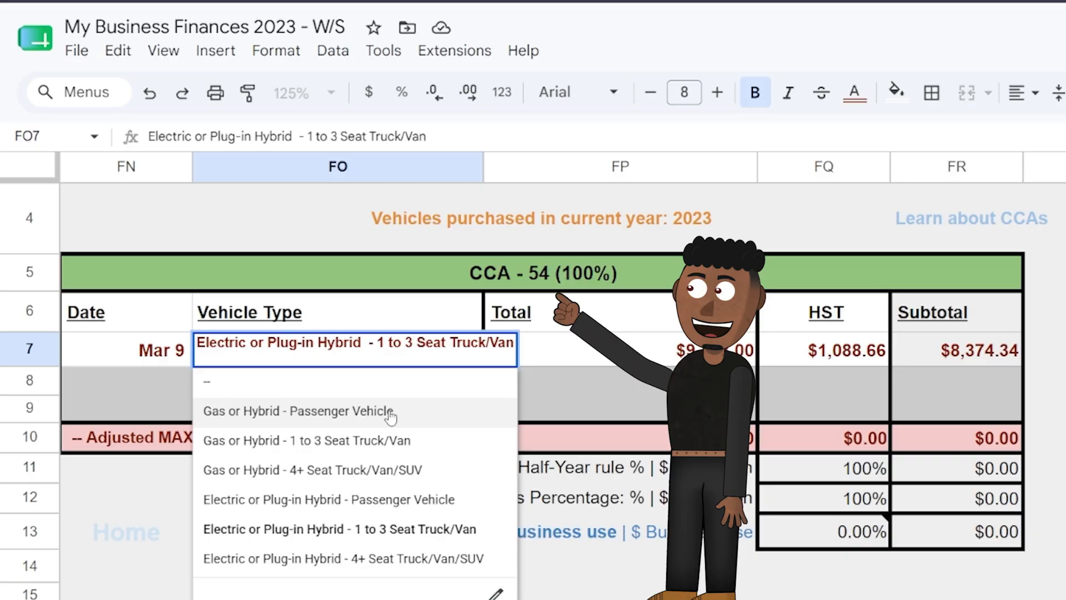
click(391, 413)
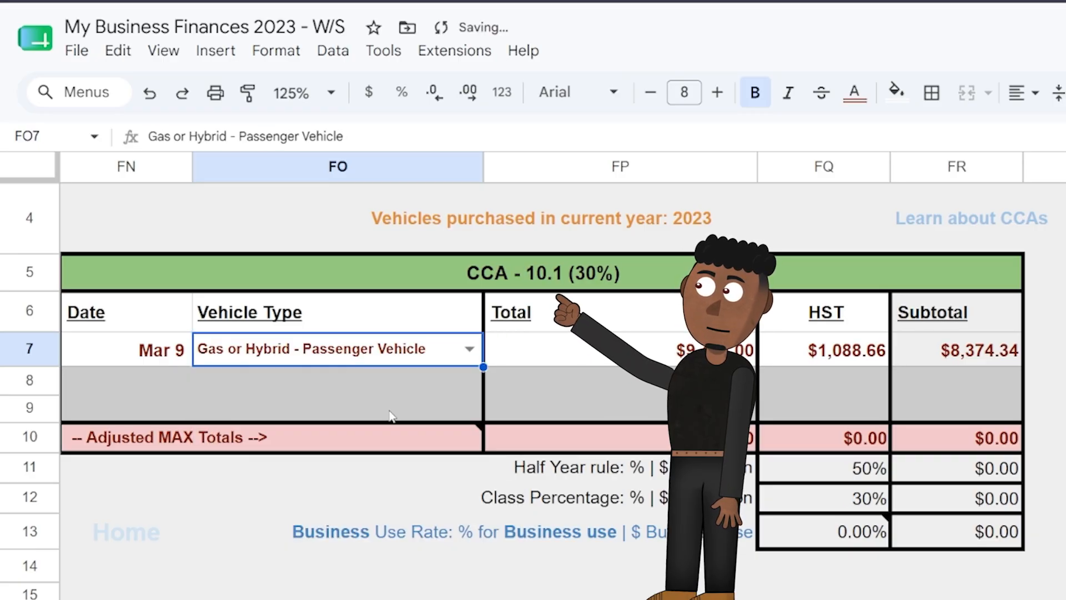
key(Tab)
Step: Follow the Business Use Rate link and fill in the Vehicle Summary: Make T.L., Model 2019 Tardis, Year Purchased 2023
mouse_move(380, 537)
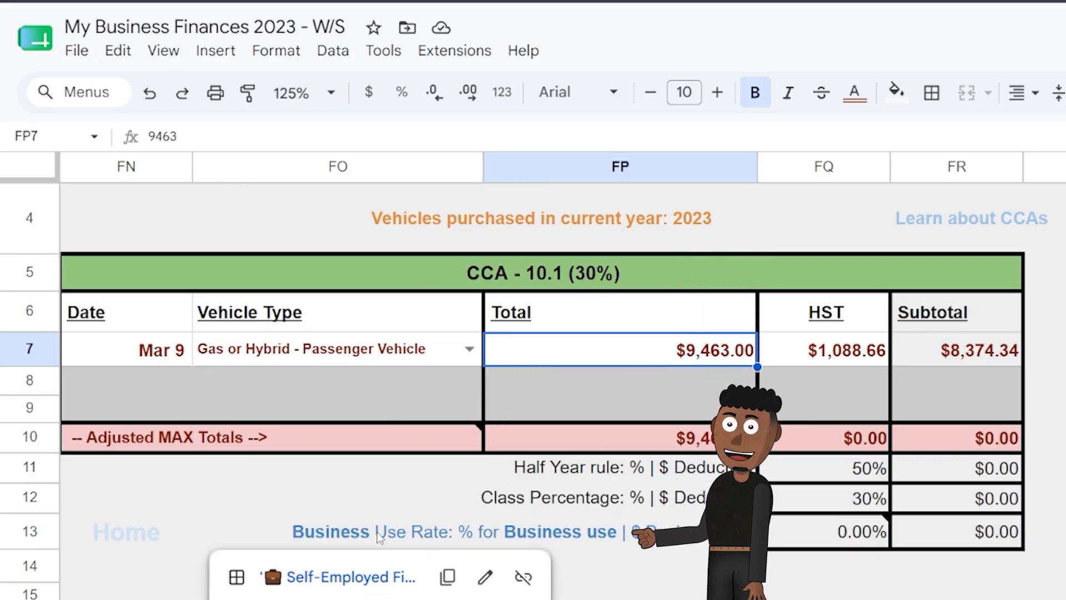
click(356, 575)
text(T.L)
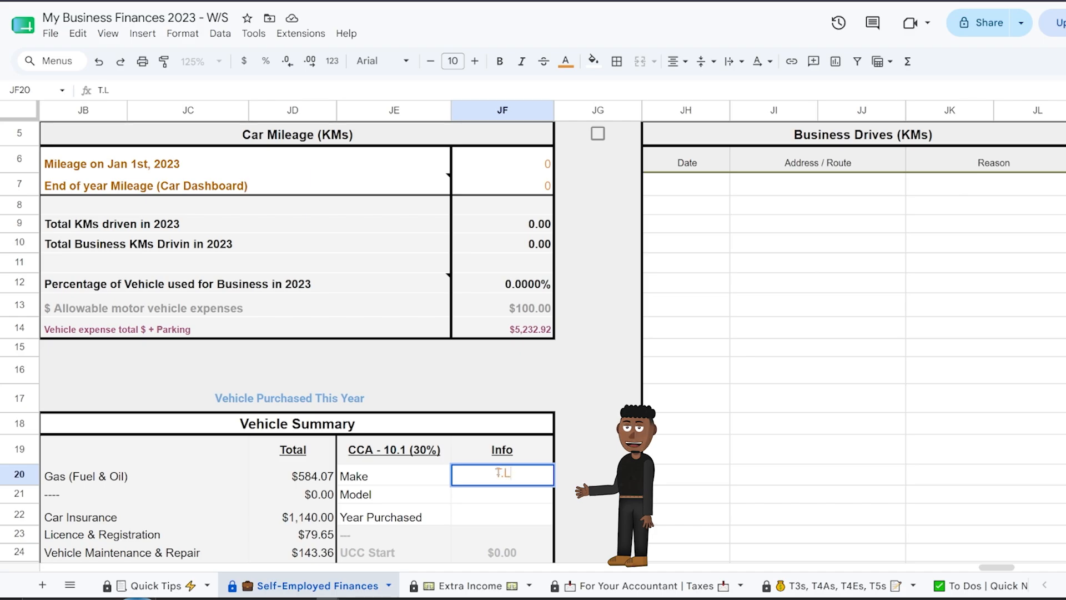
scroll(547, 385, down, 2)
text(.)
key(Return)
text(2019 Tardis)
key(Return)
text(2023)
key(Return)
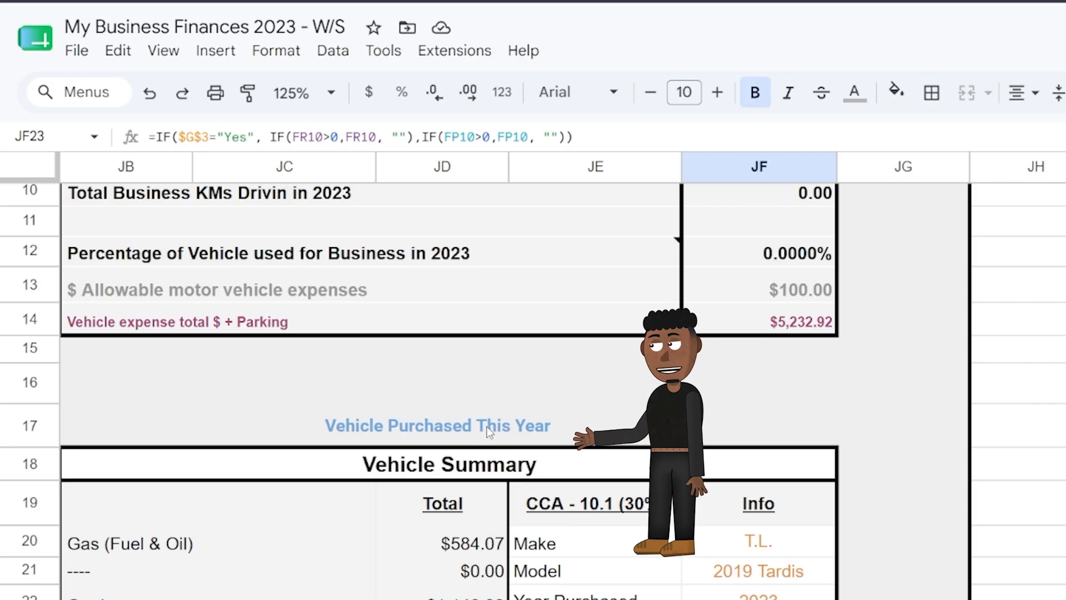
Step: Return to the CCA vehicle table through the Vehicle Purchased This Year link and examine the Adjusted MAX Totals row
mouse_move(297, 283)
click(240, 322)
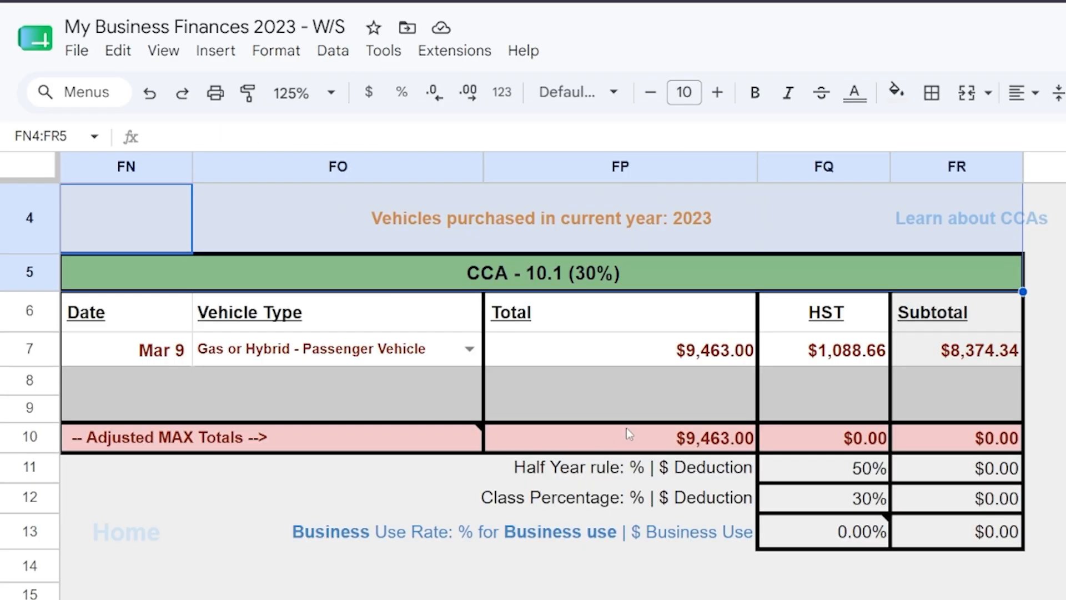
mouse_move(287, 449)
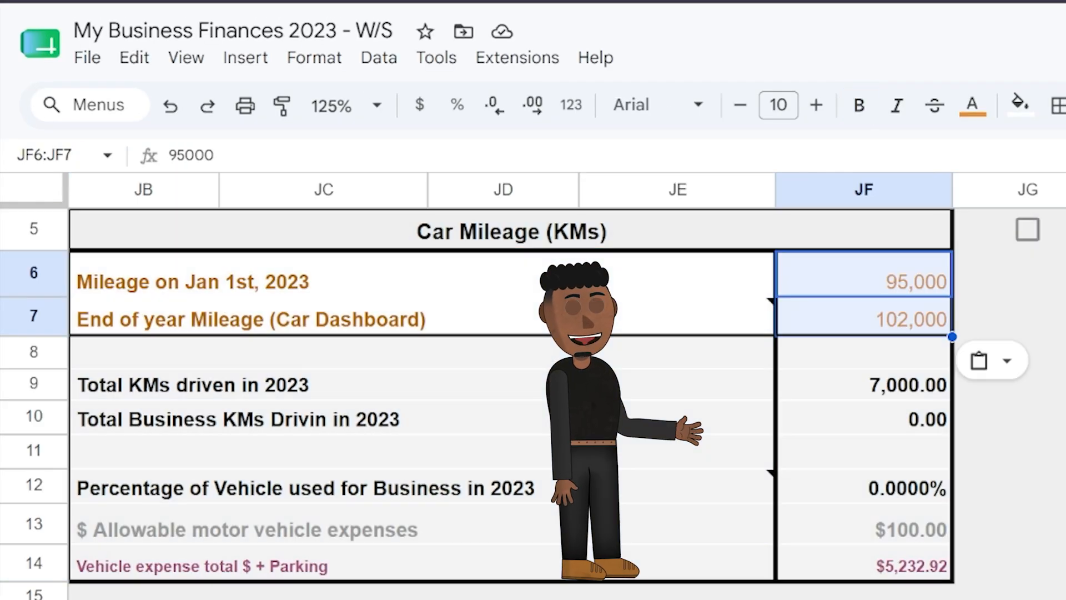
Step: Redo the next three undone edits in the mileage section of the spreadsheet
key(ctrl+y)
key(ctrl+y)
key(ctrl+y)
key(ctrl+y)
key(ctrl+y)
key(ctrl+y)
key(ctrl+y)
key(ctrl+y)
key(ctrl+y)
key(ctrl+y)
key(ctrl+y)
key(ctrl+y)
key(ctrl+y)
key(ctrl+y)
key(ctrl+y)
key(ctrl+y)
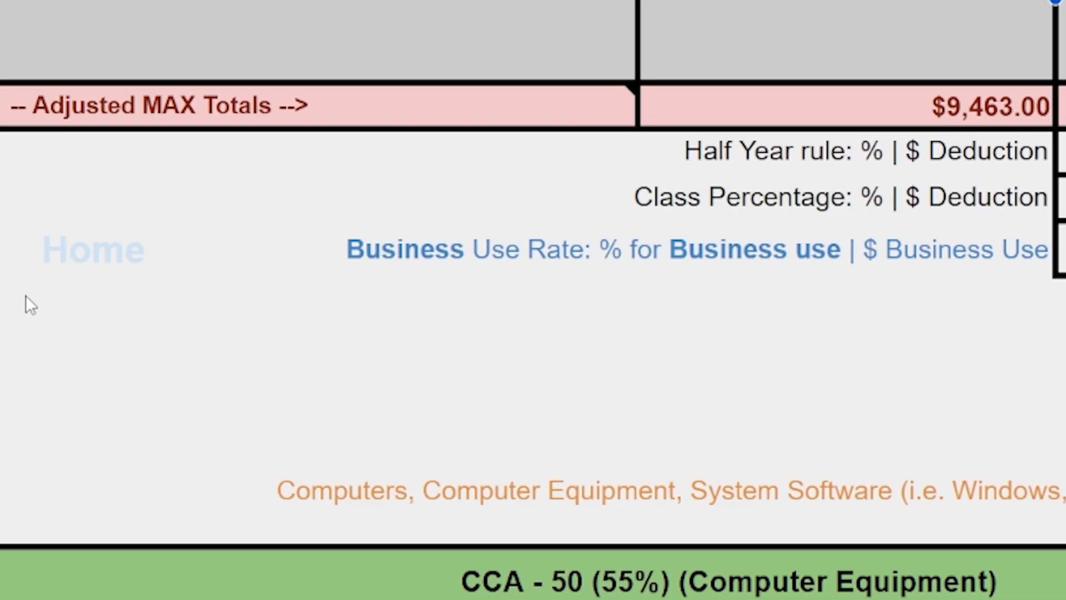
Step: Read the note attached to the Adjusted MAX Totals row and edit the vehicle's Total amount
mouse_move(19, 99)
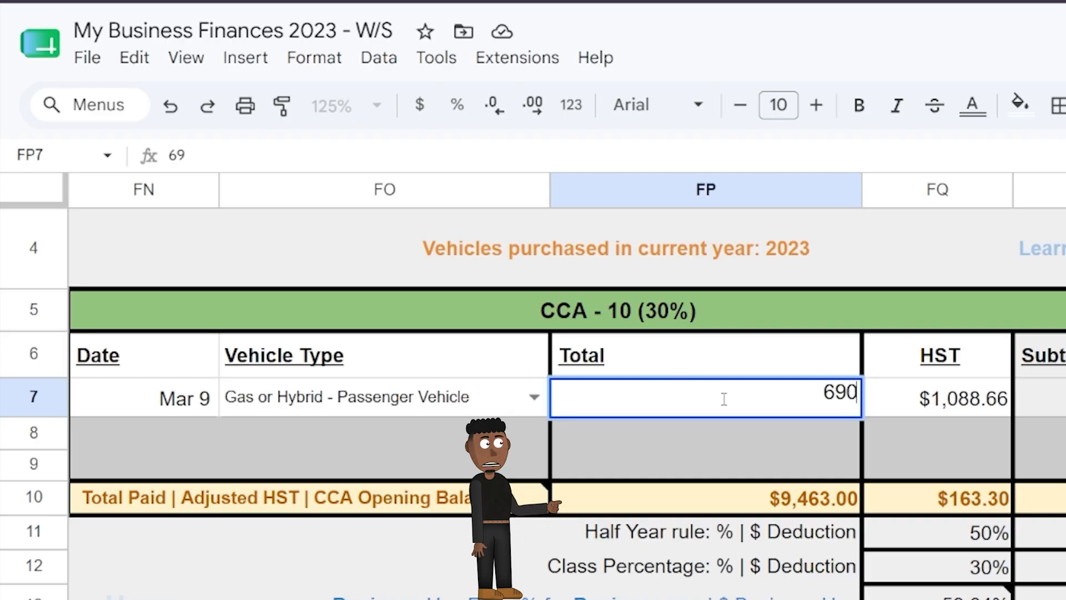
text(00)
key(Return)
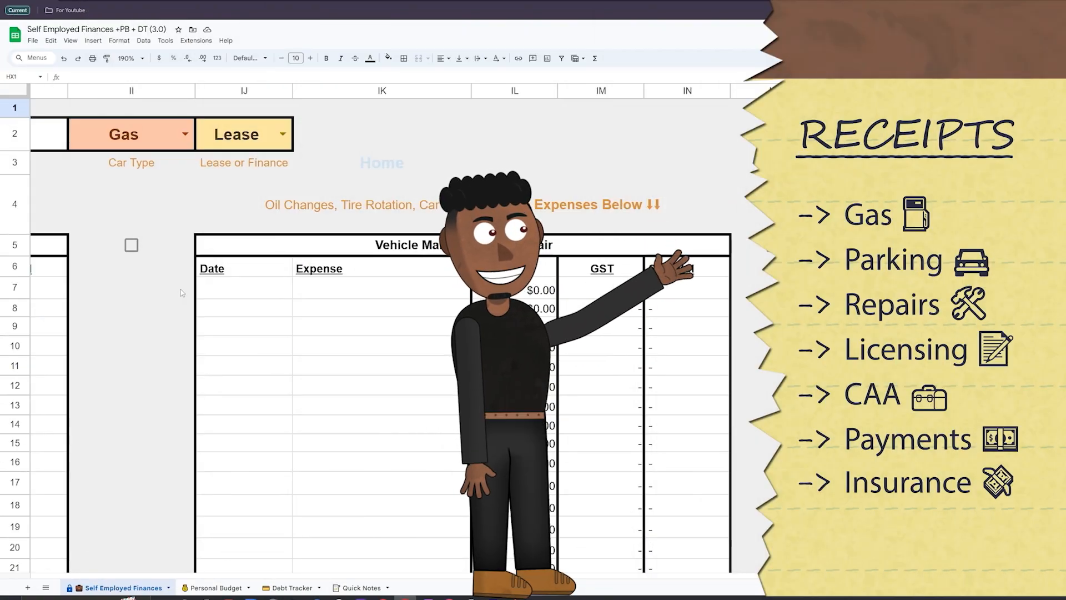
scroll(182, 293, down, 10)
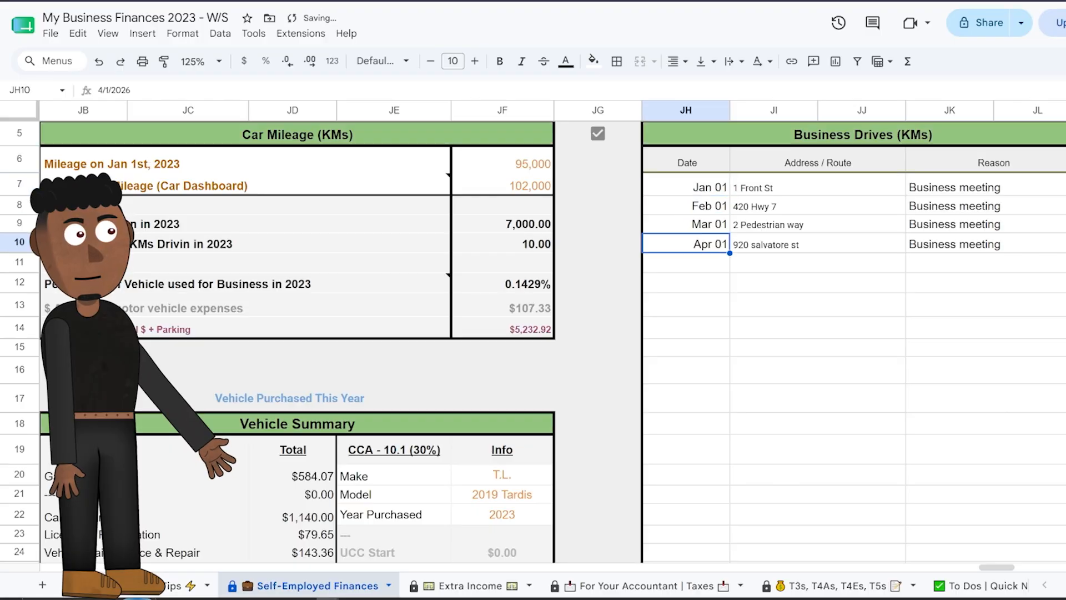
scroll(555, 333, down, 5)
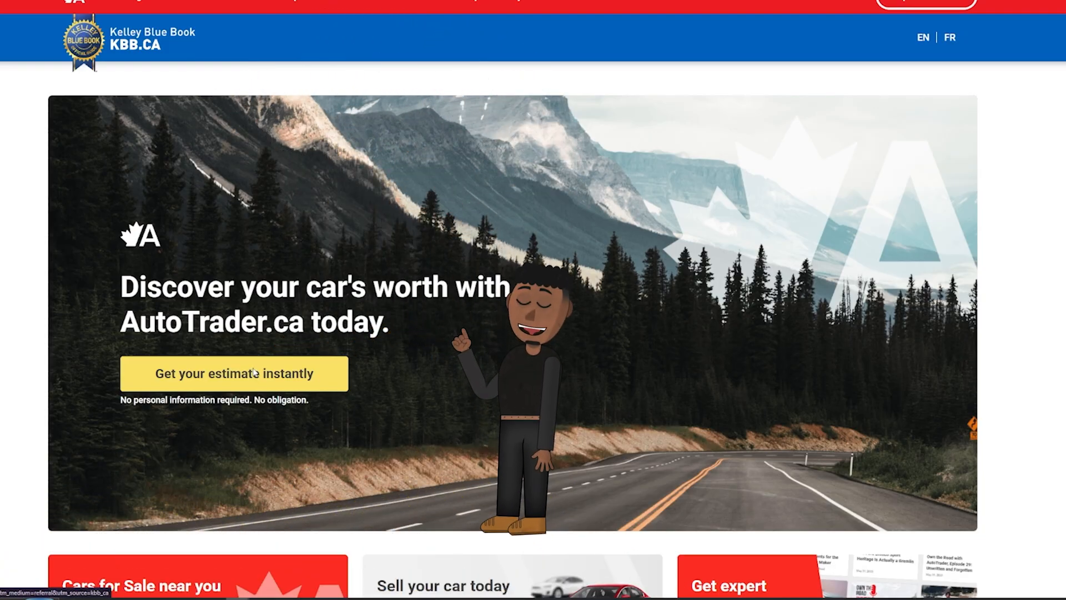
Step: Request an AutoTrader value estimate by make and model for a 2016 Toyota Corolla 4dr Sdn Man L (GS) with 95,000 km
click(254, 372)
click(763, 168)
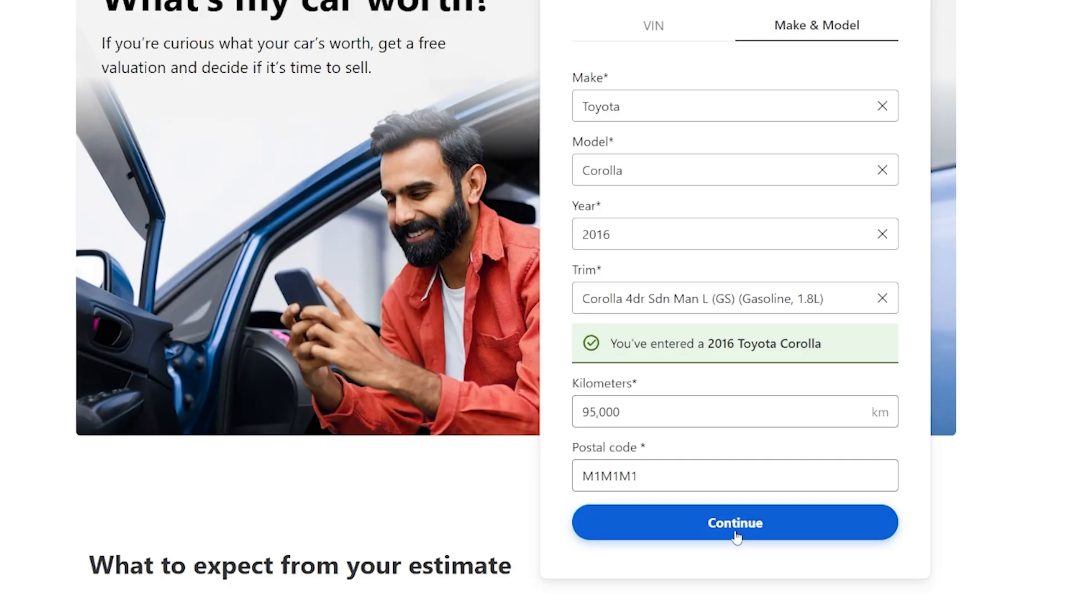
click(737, 532)
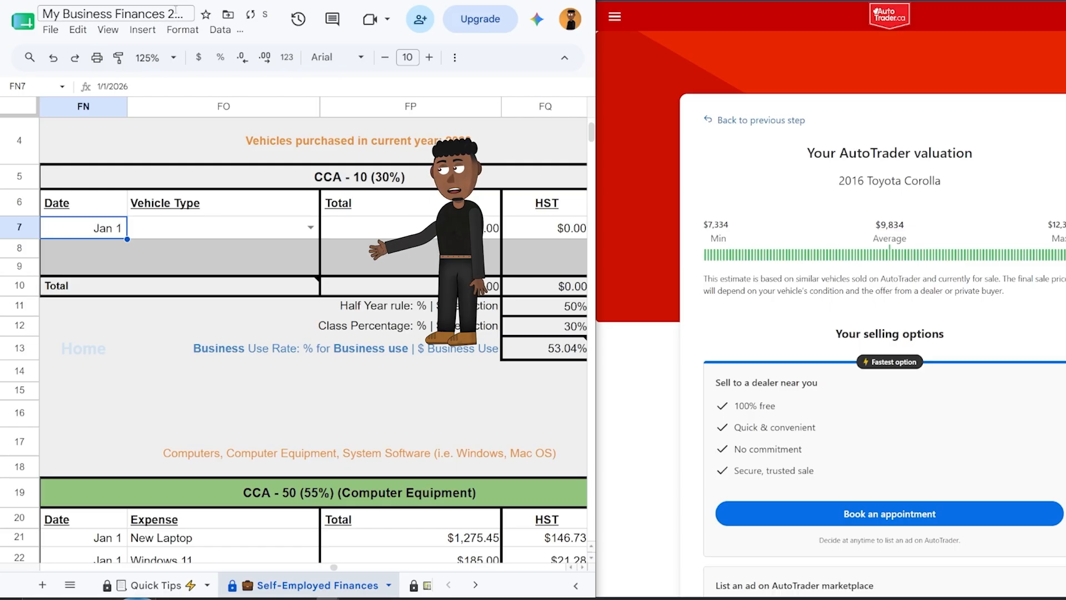
Step: Enter the purchased vehicle as Gas or Hybrid - Passenger Vehicle with the copied average valuation of 9,834 as Total, and clear its HST
click(310, 228)
click(257, 268)
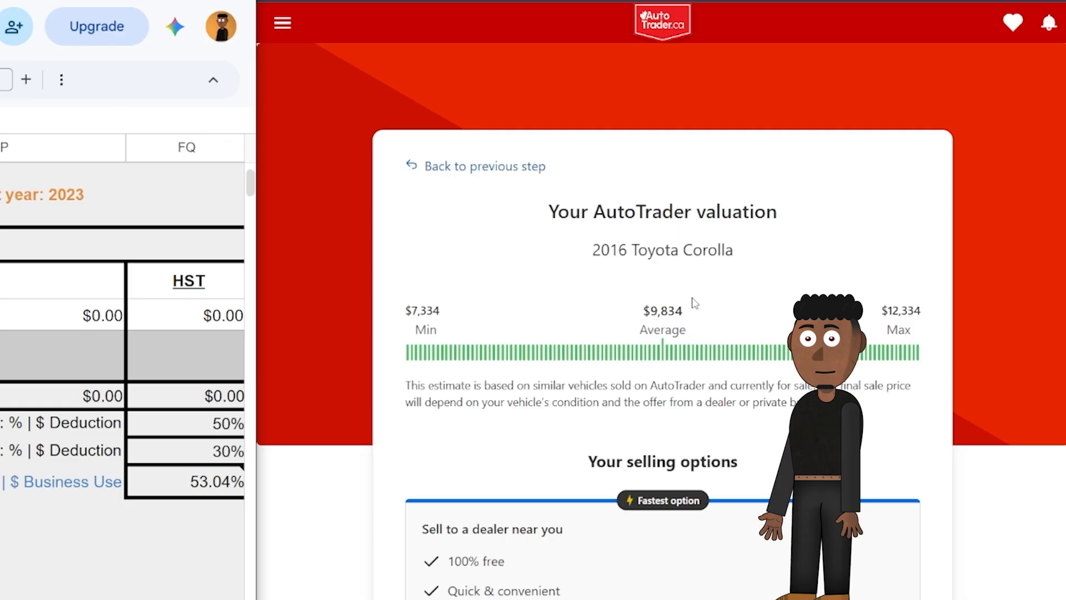
drag(694, 303, 649, 311)
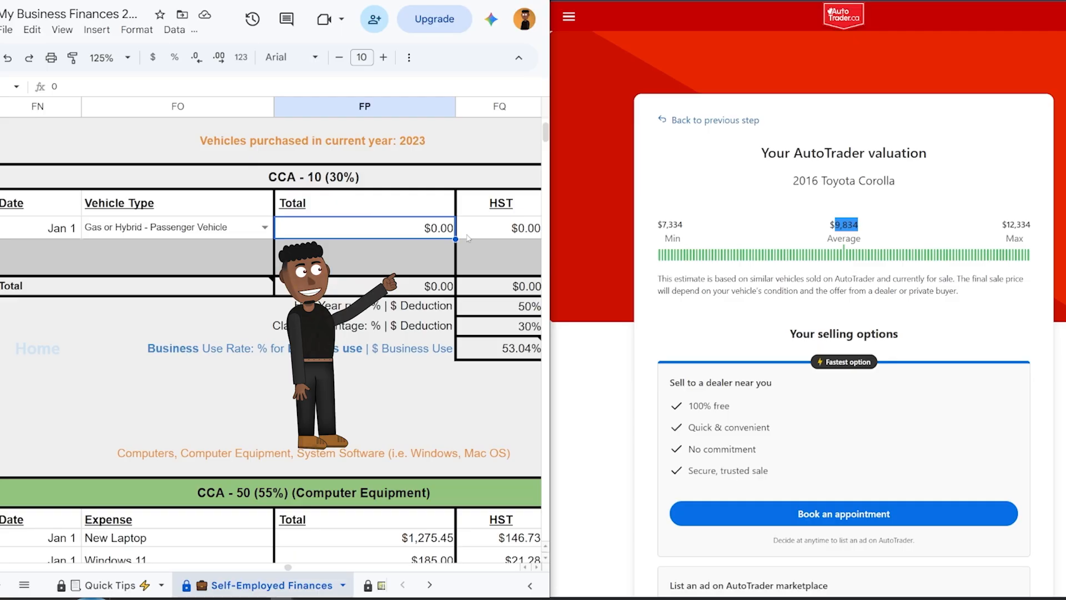
text($9,834.00)
key(Tab)
key(Delete)
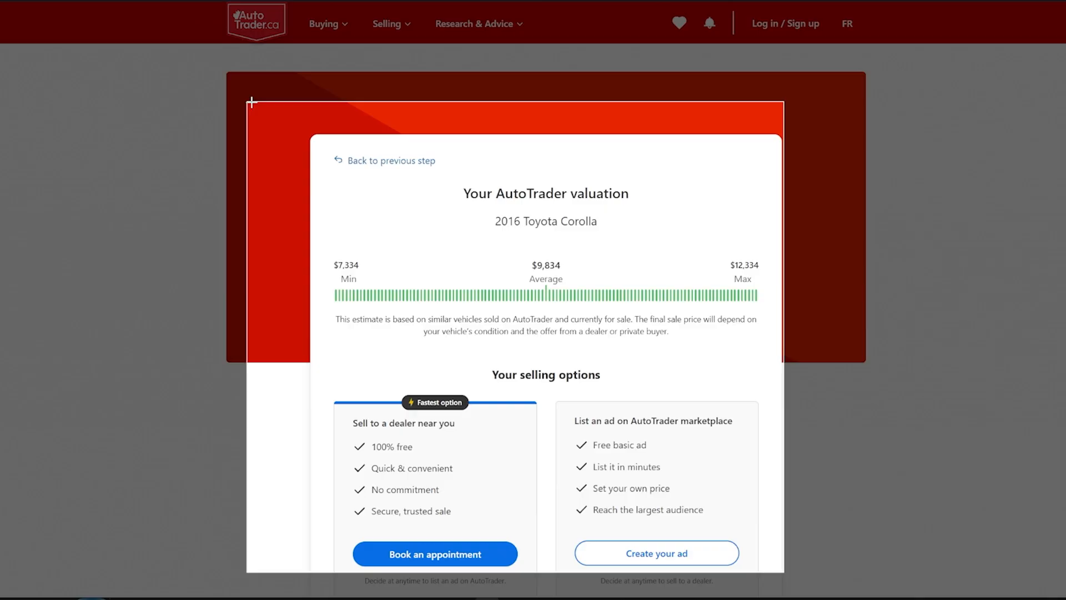
Step: Capture the valuation page as the JPG "Car valuation 2023" and upload it with Car info 2023.jpg to the 2023 Drive folder
drag(250, 102, 302, 114)
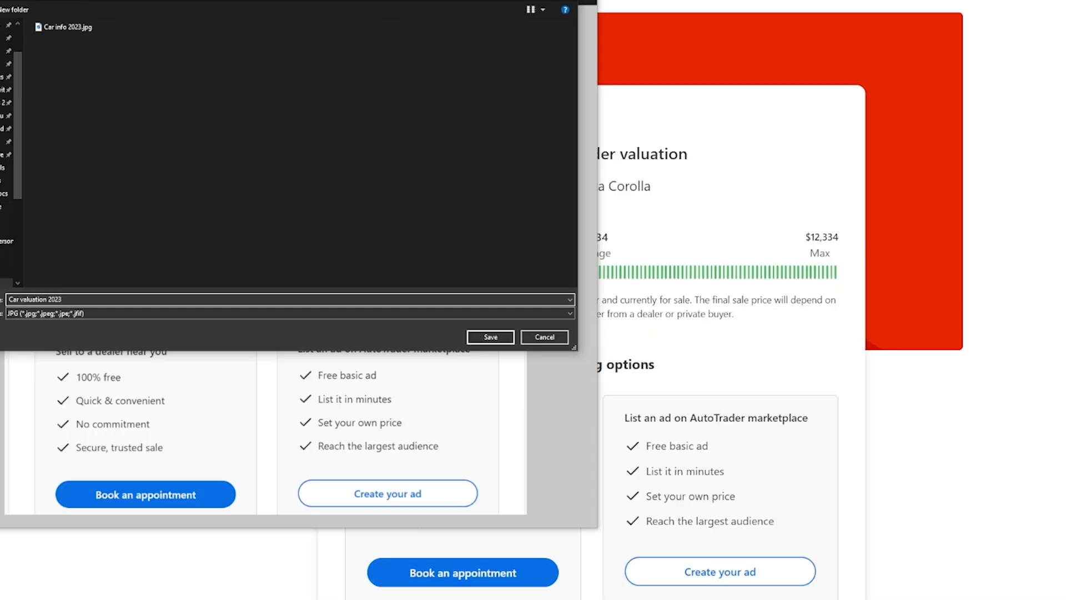
key(Return)
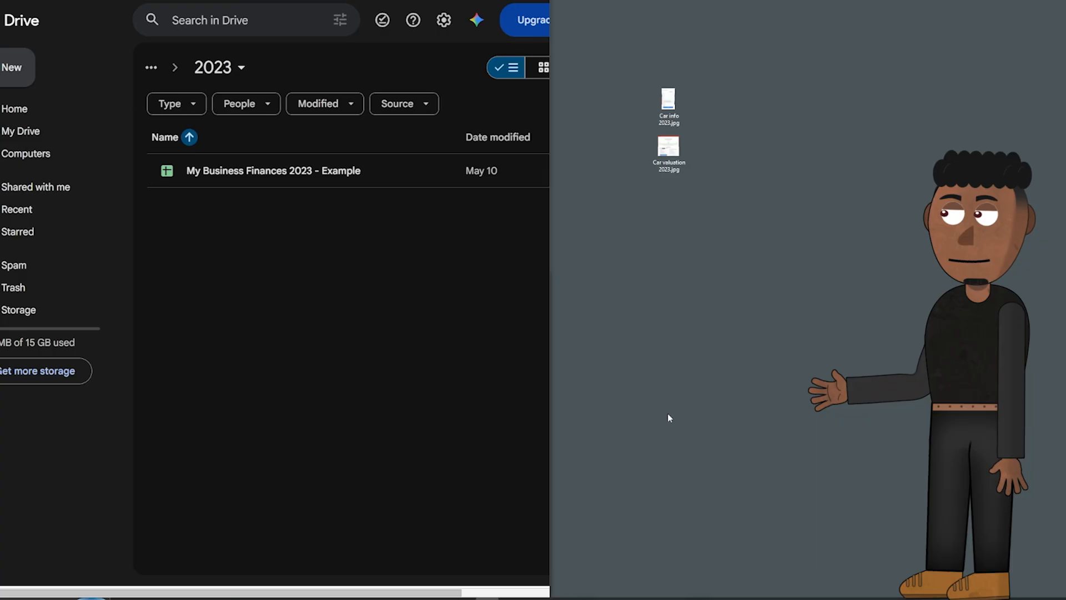
drag(701, 297, 269, 264)
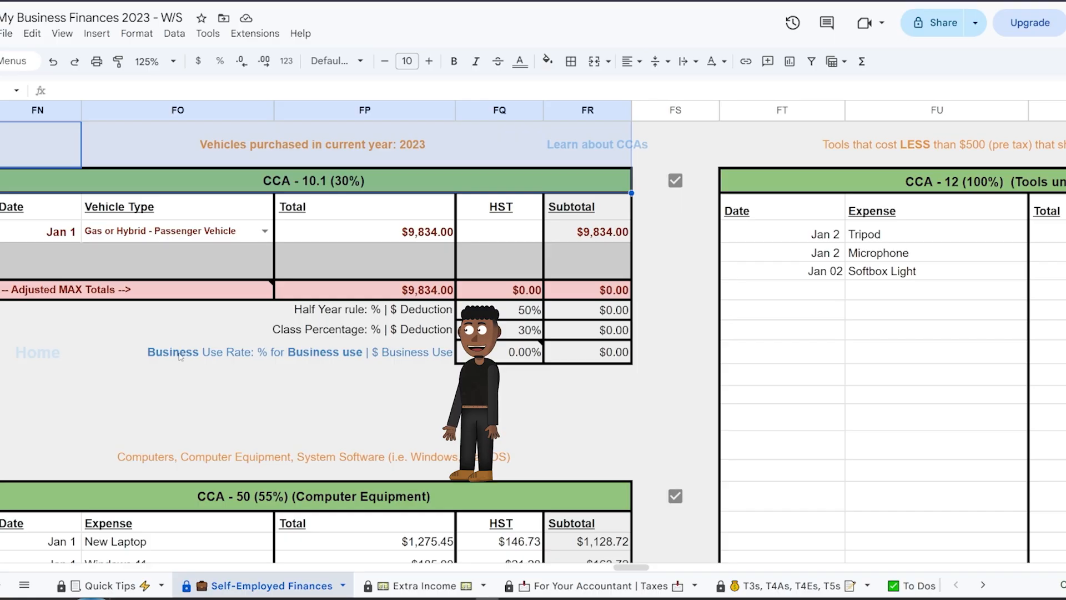
Step: Follow the Business Use Rate link and fill in the Vehicle Summary: Make Toyota, Model 2016 Corolla, Year Purchased 2023
mouse_move(183, 356)
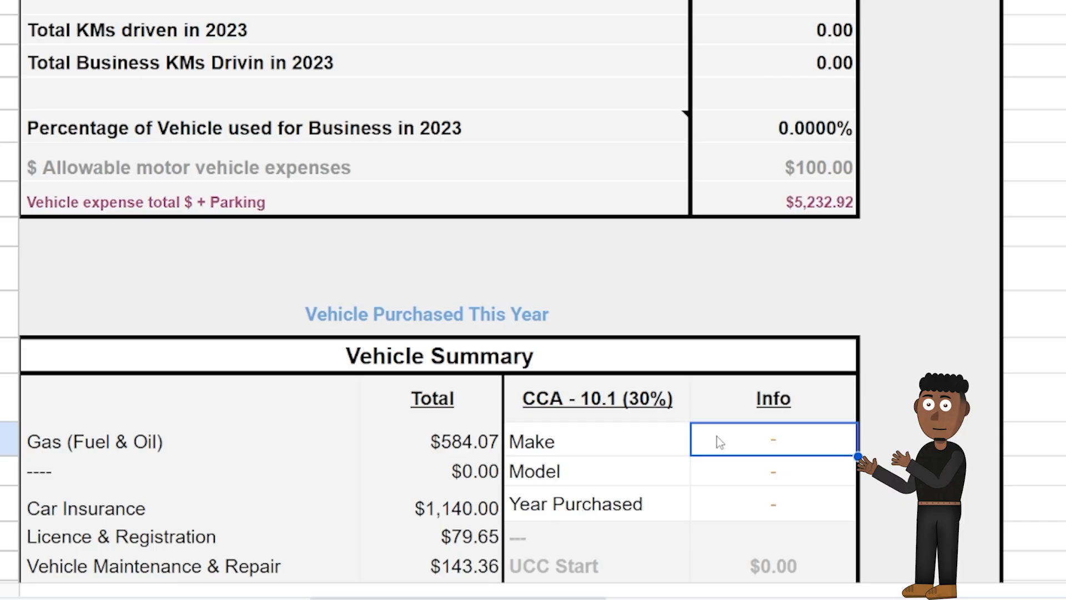
text(Toyota)
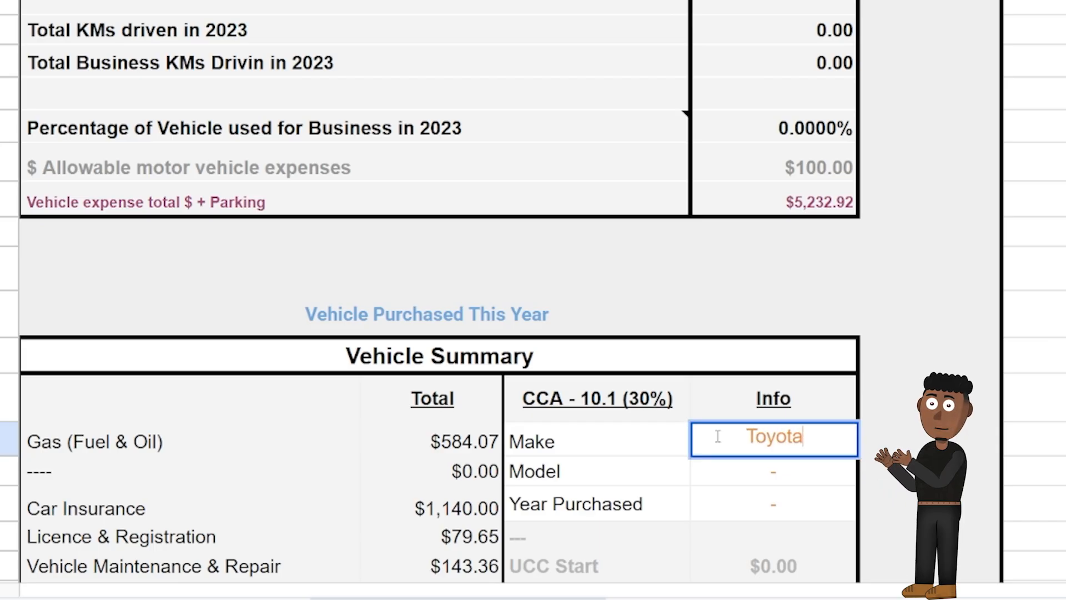
key(Return)
text(2016 Corolla)
key(Return)
text(2023)
key(Return)
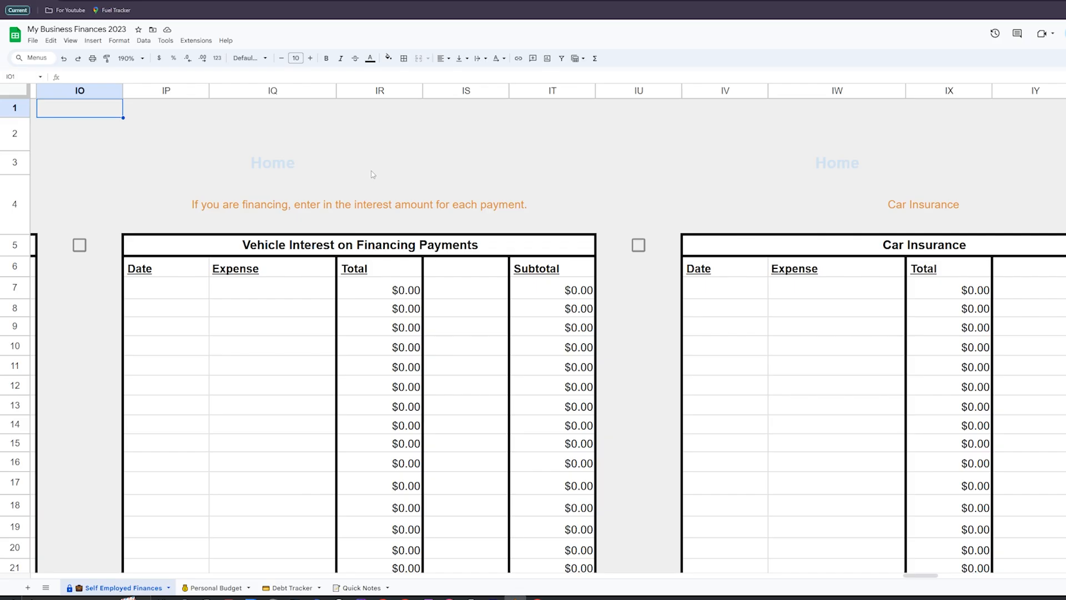
Step: Set the Lease or Finance option of the Vehicle Expenses section to Lease
scroll(372, 168, left, 5)
scroll(372, 168, left, 8)
click(799, 134)
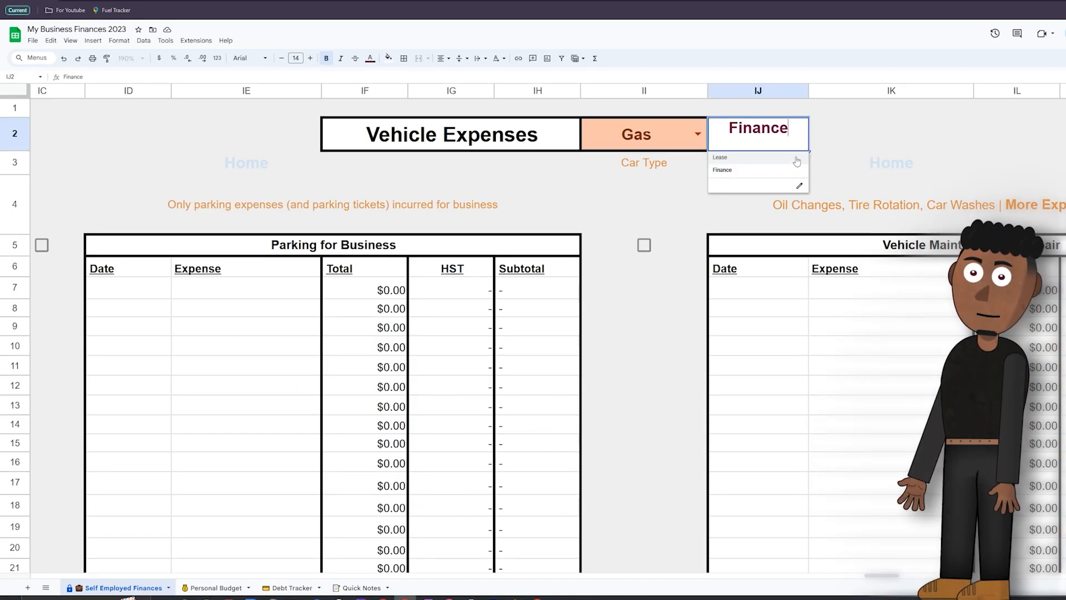
click(792, 159)
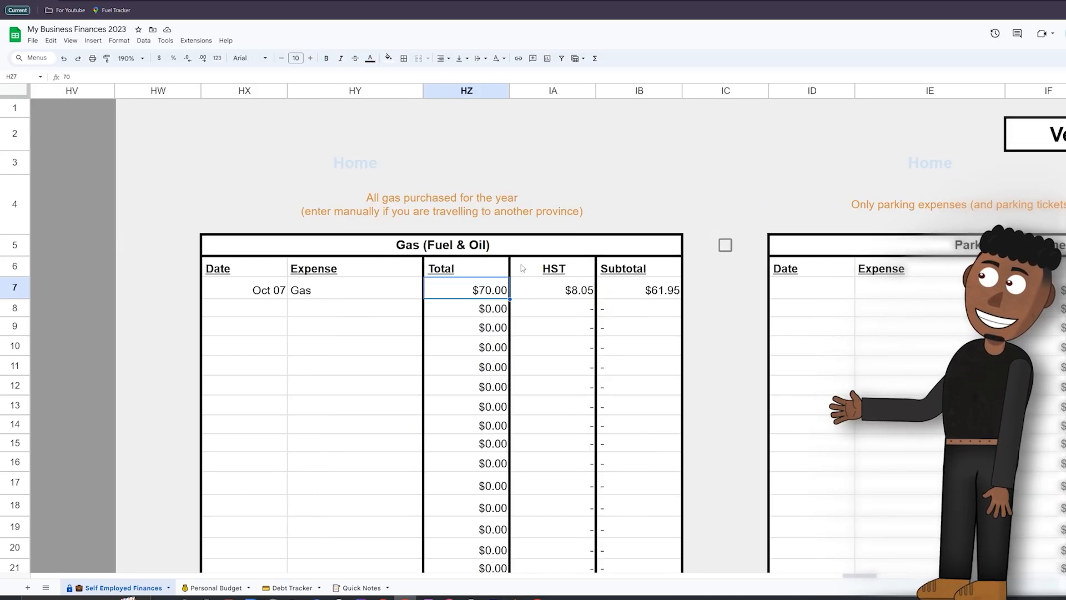
Step: Set the total of the Oct 07 gas purchase to $75
text(75)
key(Return)
Step: Redo the undone Parking for Business entries: Voice Gig $10.00, Dance Class $4.00 and In Concert $6.50
scroll(479, 222, right, 6)
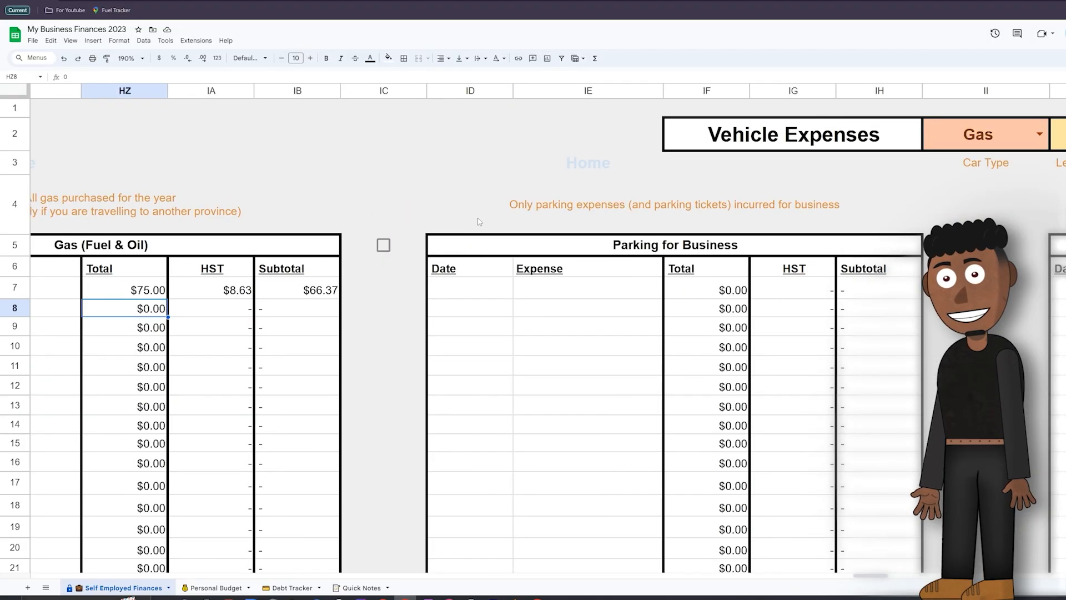
scroll(480, 221, right, 5)
click(128, 288)
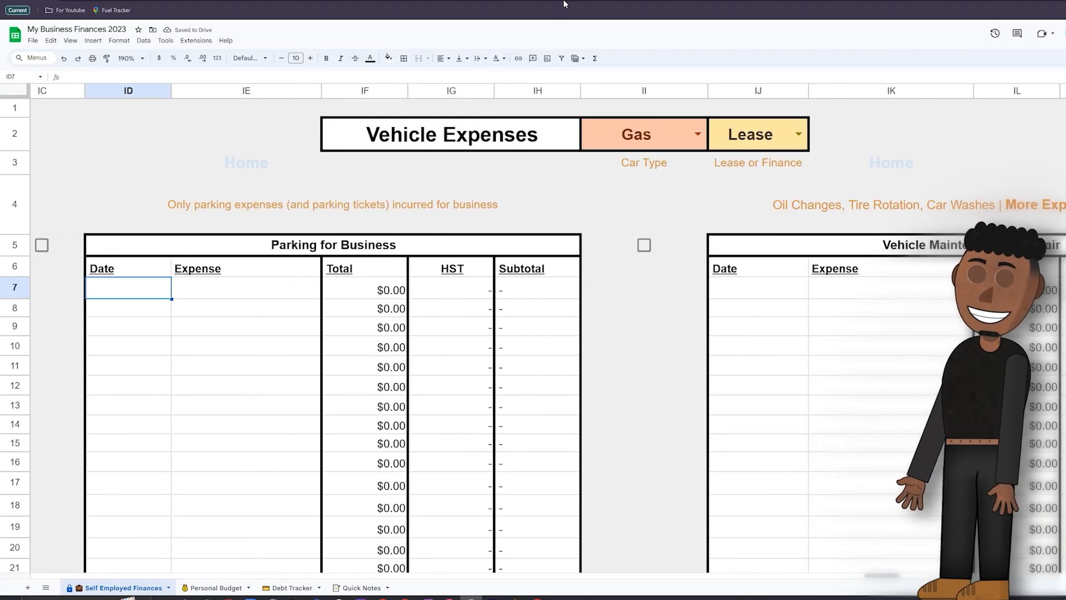
key(ctrl+y)
key(ctrl+y)
key(ctrl+y)
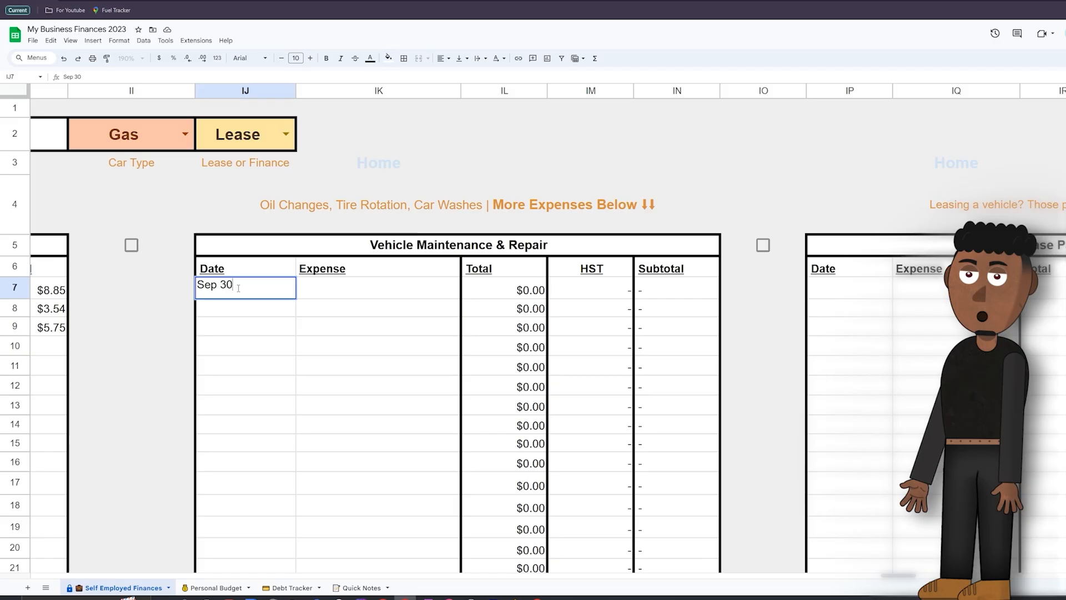
Step: Record the Sep 30 Oil Change of $42.75 in the Vehicle Maintenance & Repair table
key(Tab)
text(Oil Change)
key(Tab)
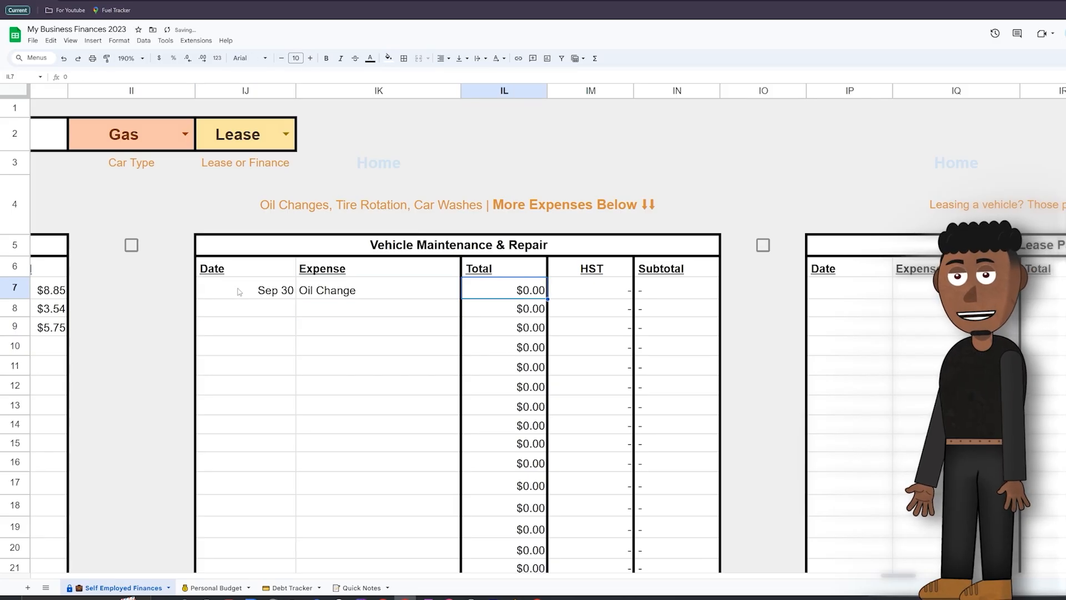
text(42.75)
key(Return)
Step: Record a Sep 30 Plate Sticker expense of $90 in the Licence & Registration table
scroll(537, 185, down, 5)
scroll(537, 185, down, 6)
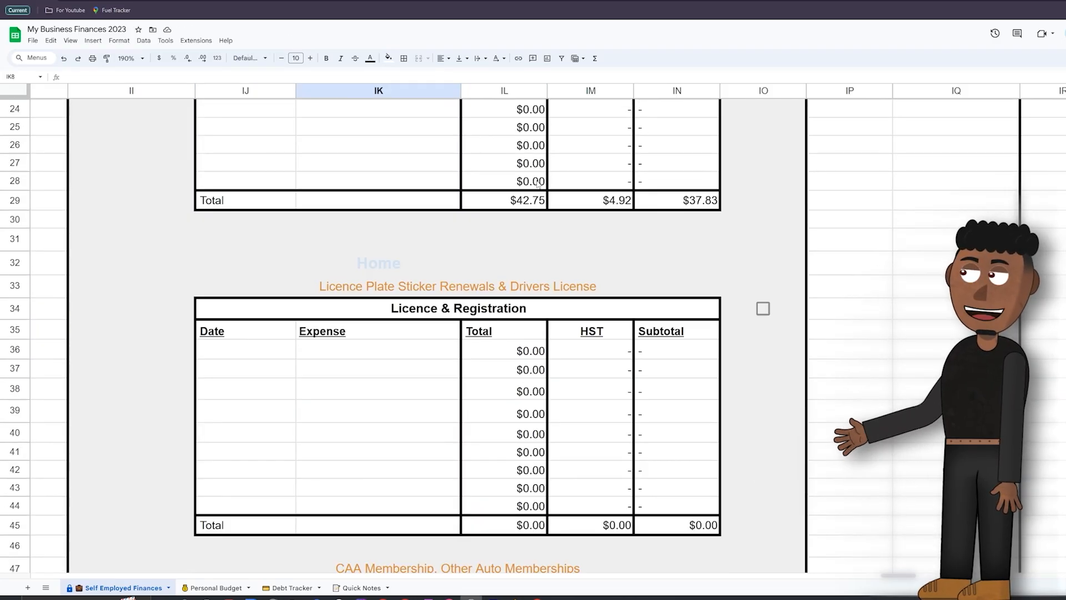
click(229, 180)
text(Sep )
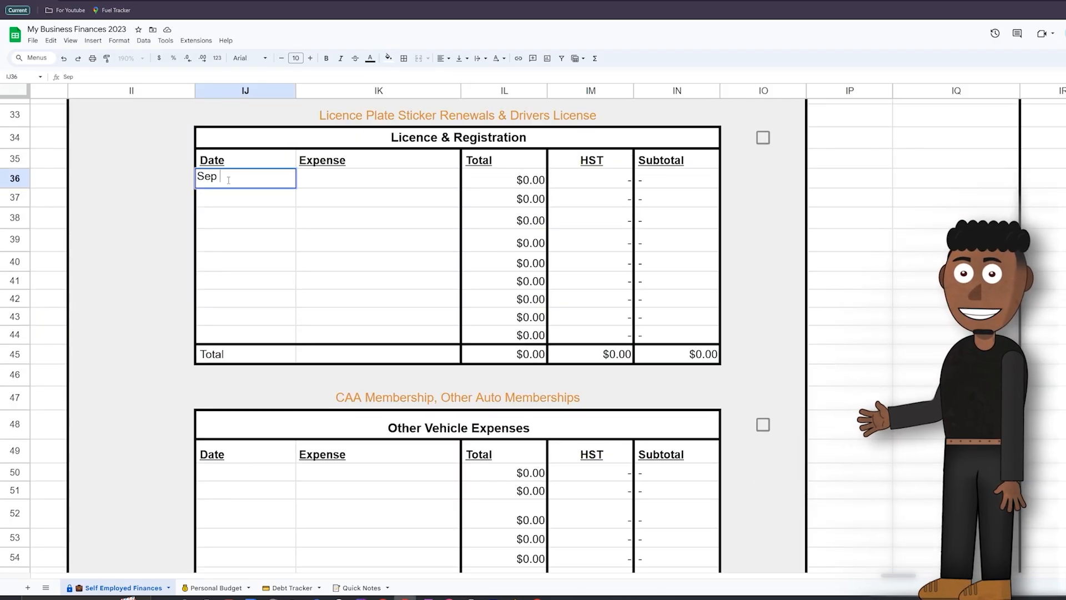
text(30)
key(Tab)
text(Plate Sticker)
key(Tab)
text(90)
key(Return)
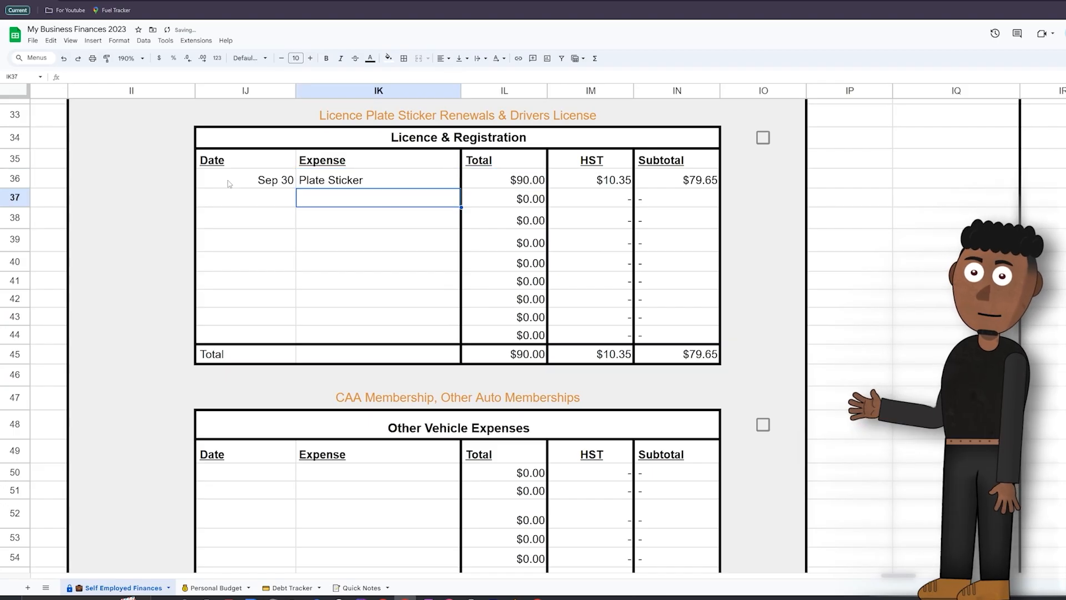
Step: Record a Sep 30 CAA Membership expense of $120 in the Other Vehicle Expenses table
scroll(214, 508, down, 3)
click(257, 300)
text(Sep 30)
key(Tab)
text(CAA )
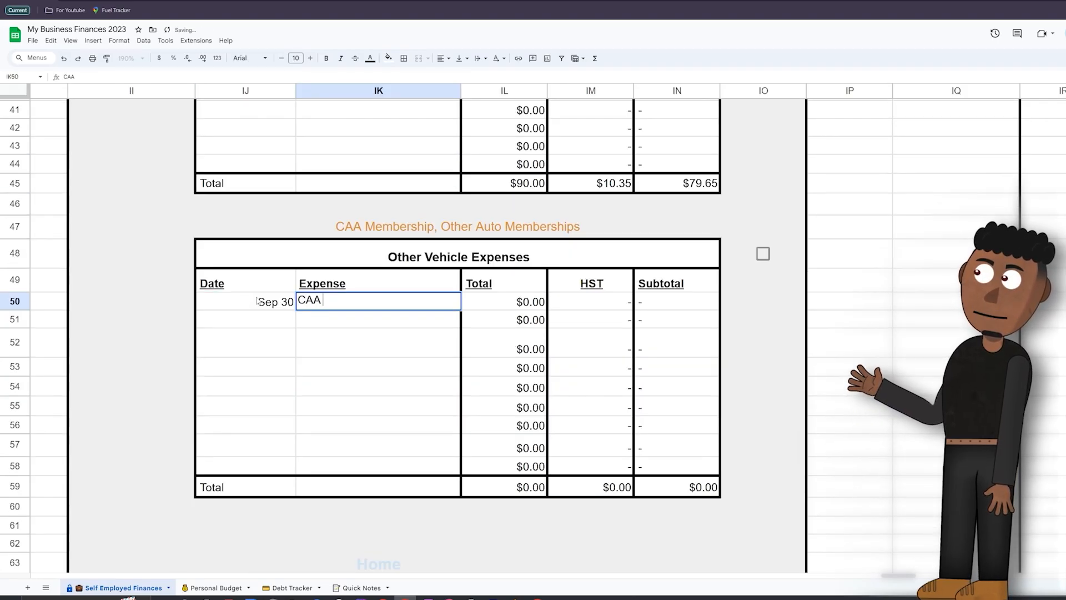
text(Membership)
key(Tab)
text(120)
key(Return)
Step: Record a Sep 30 Lease Payment of $127.90 in the Vehicle Lease Payments table
scroll(319, 302, up, 15)
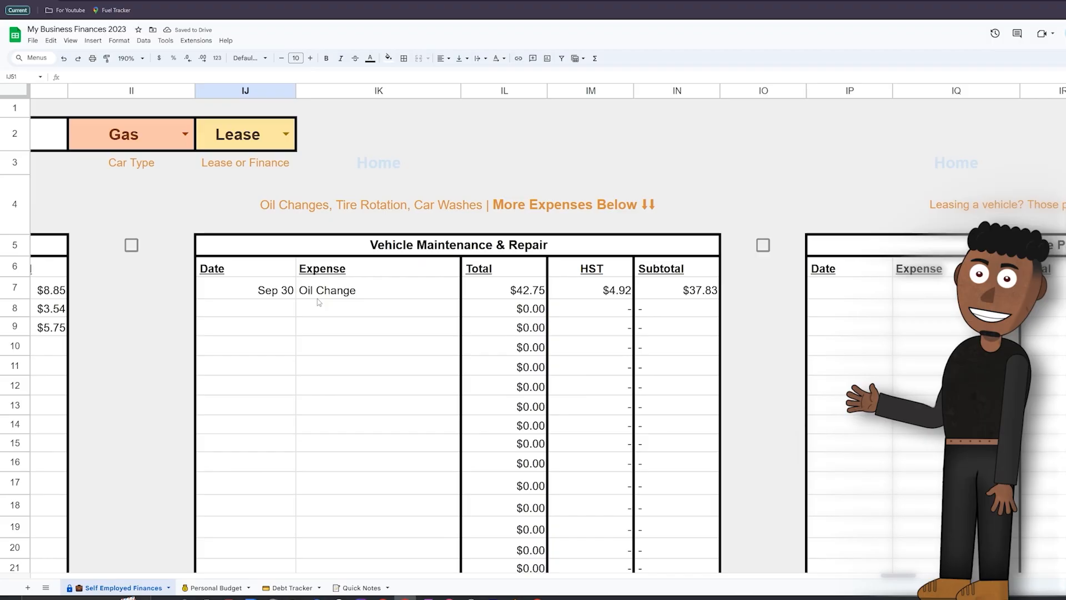
scroll(333, 294, right, 10)
click(197, 291)
text(Sep)
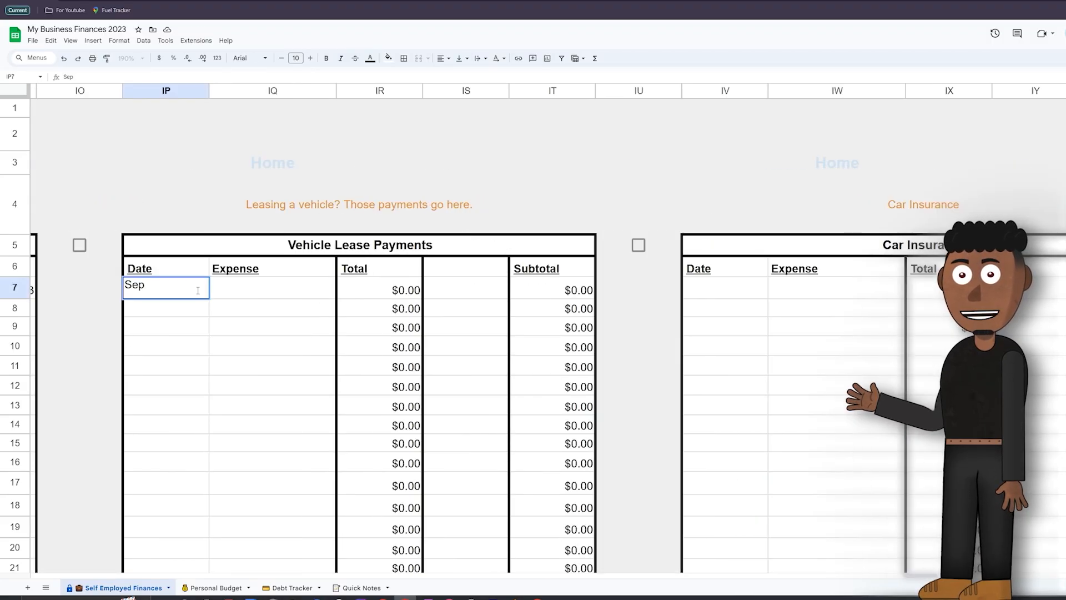
text( 30)
key(Tab)
text(Lease Payment)
key(Tab)
text(1)
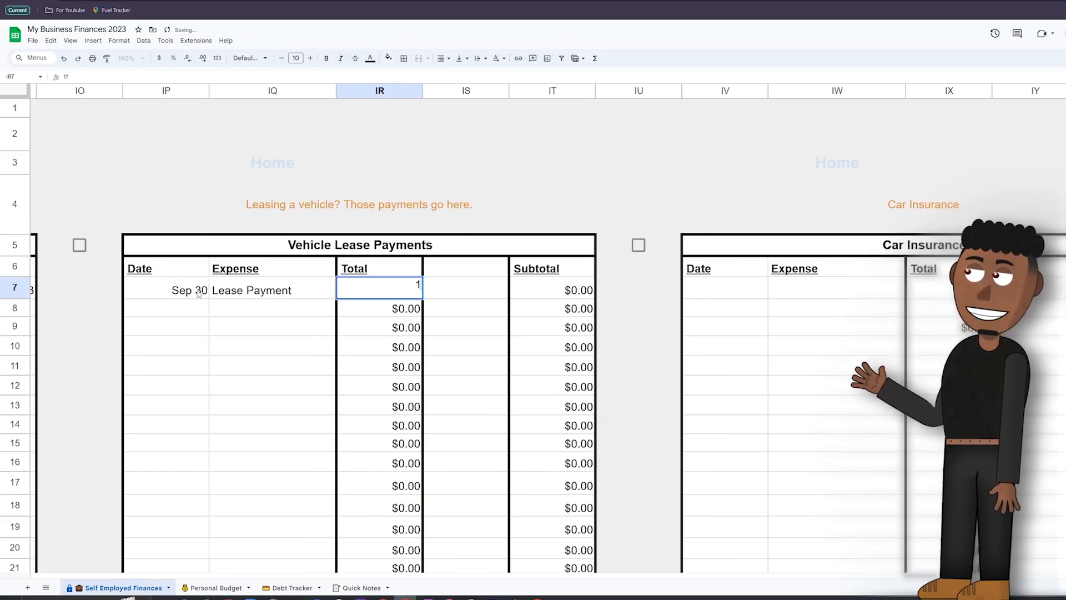
text(27.90)
key(Return)
Step: Record a Sep 30 Car Insurance expense of $120 in the Car Insurance table
scroll(205, 281, right, 5)
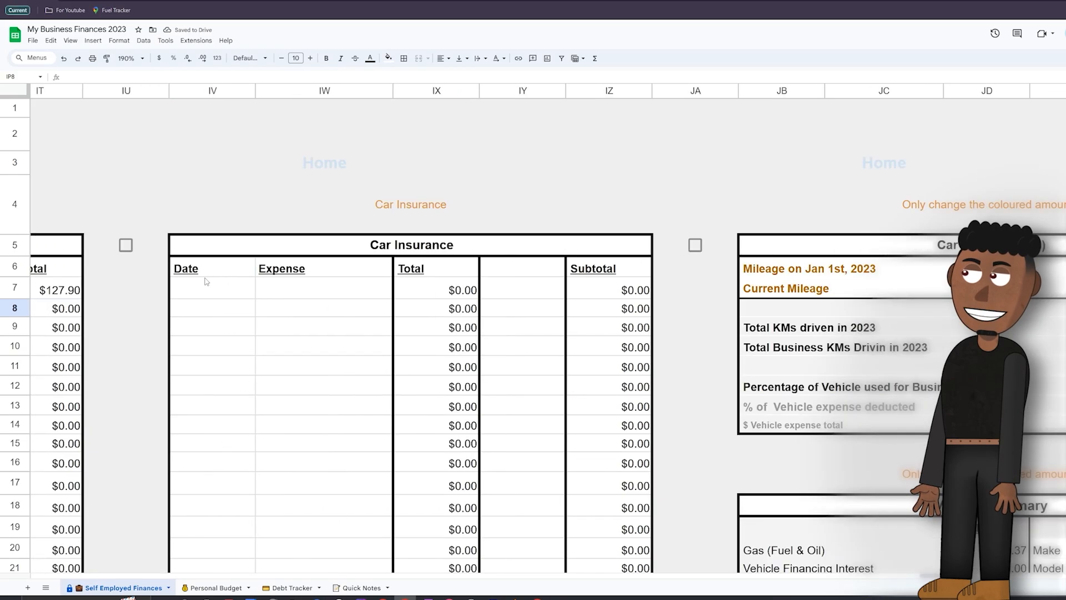
scroll(206, 282, right, 2)
scroll(206, 281, left, 2)
click(197, 289)
text(Sep 30)
key(Tab)
text(C)
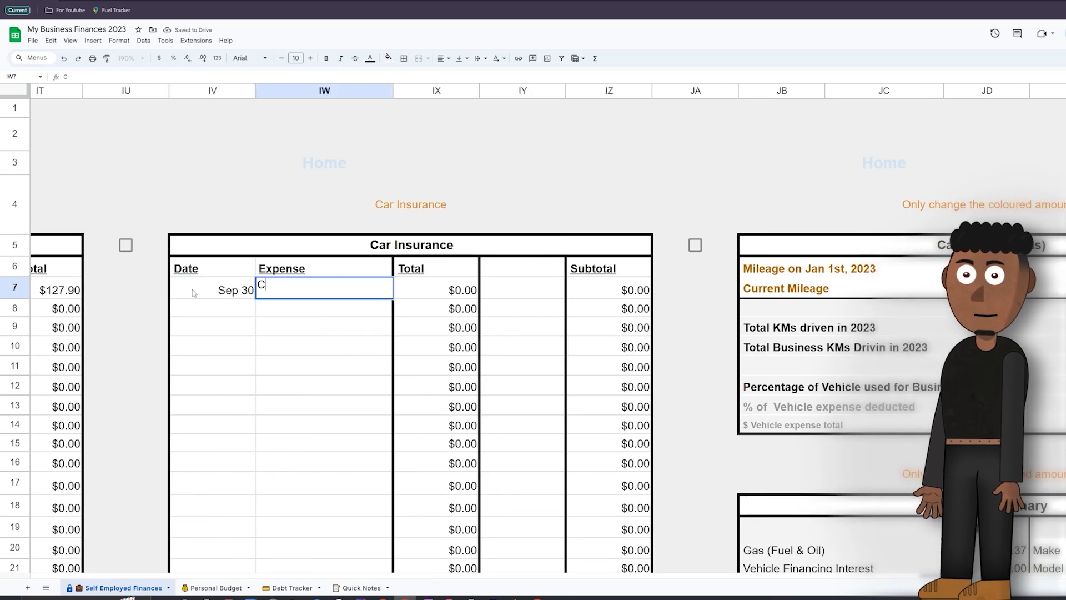
text(ar Insurance)
key(Tab)
text(120)
key(Return)
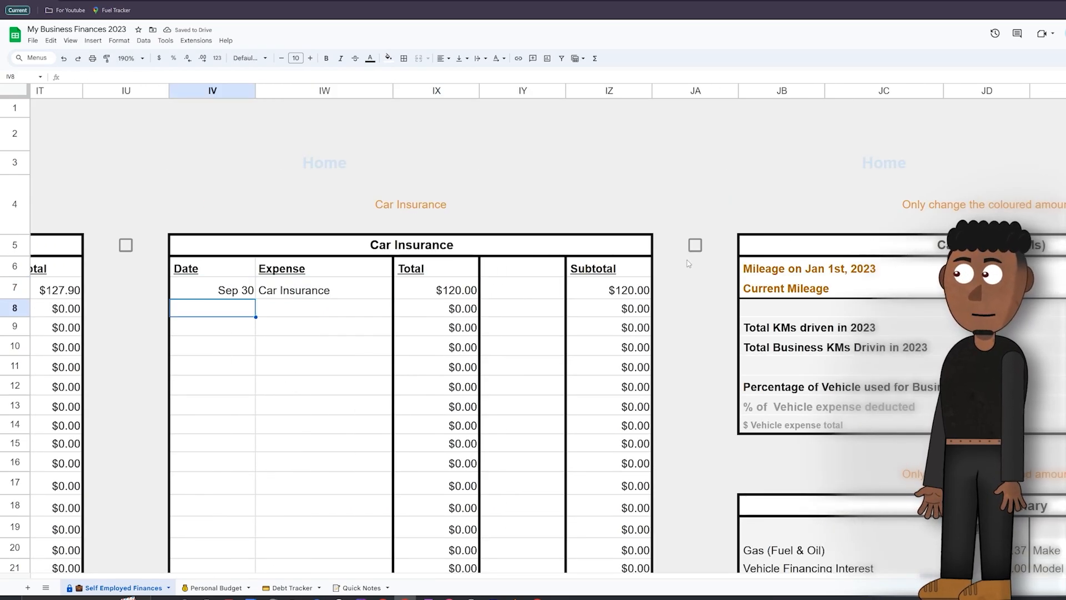
Step: Set the Car Mileage readings to 23000 for Jan 1st, 2023 and 23500 for Current Mileage
scroll(516, 281, right, 8)
click(553, 276)
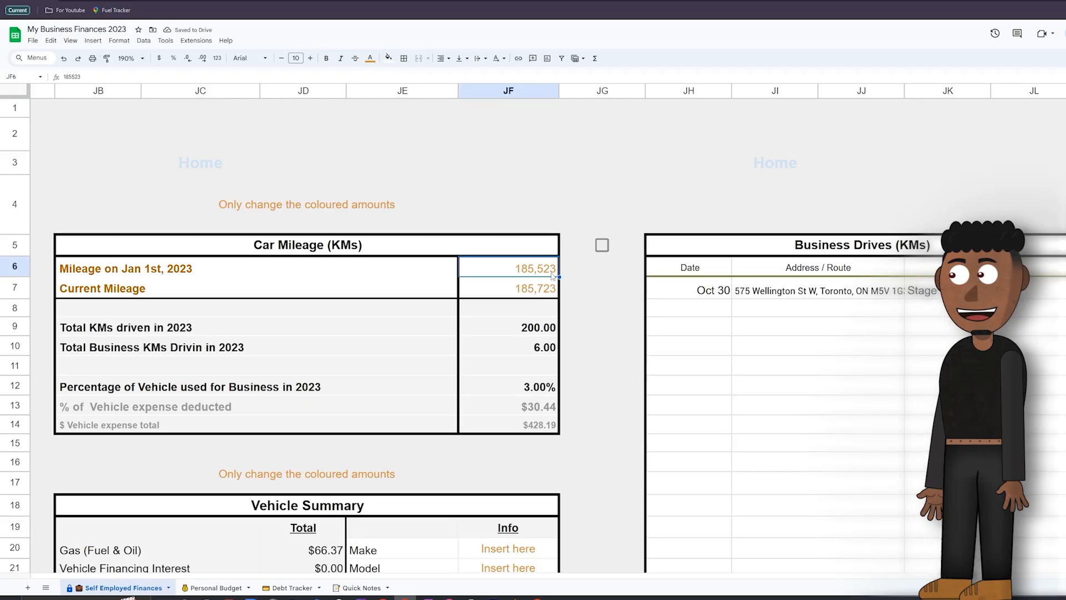
text(23000)
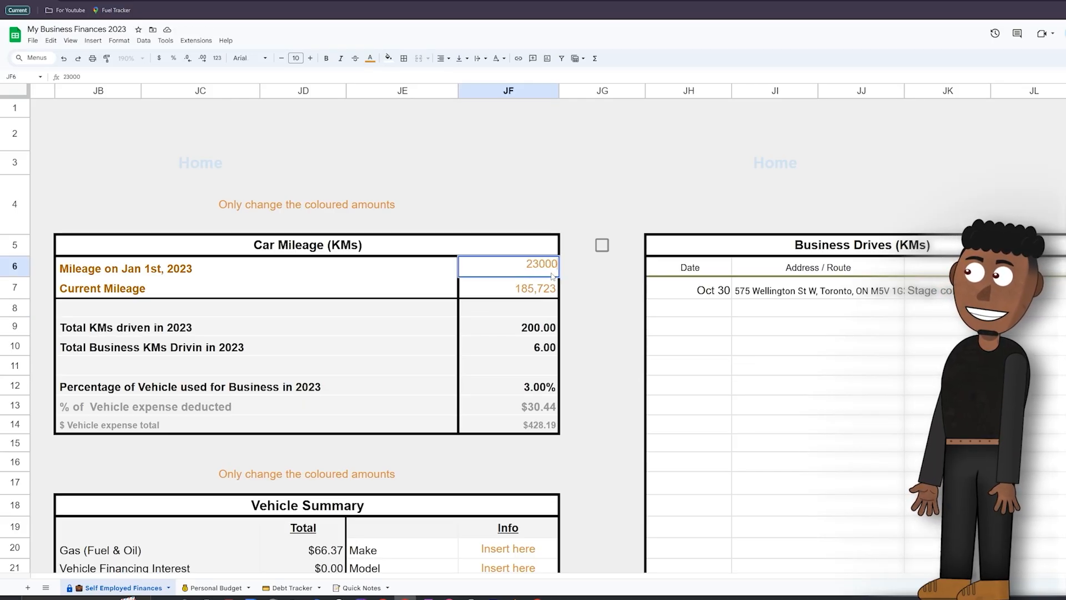
key(Return)
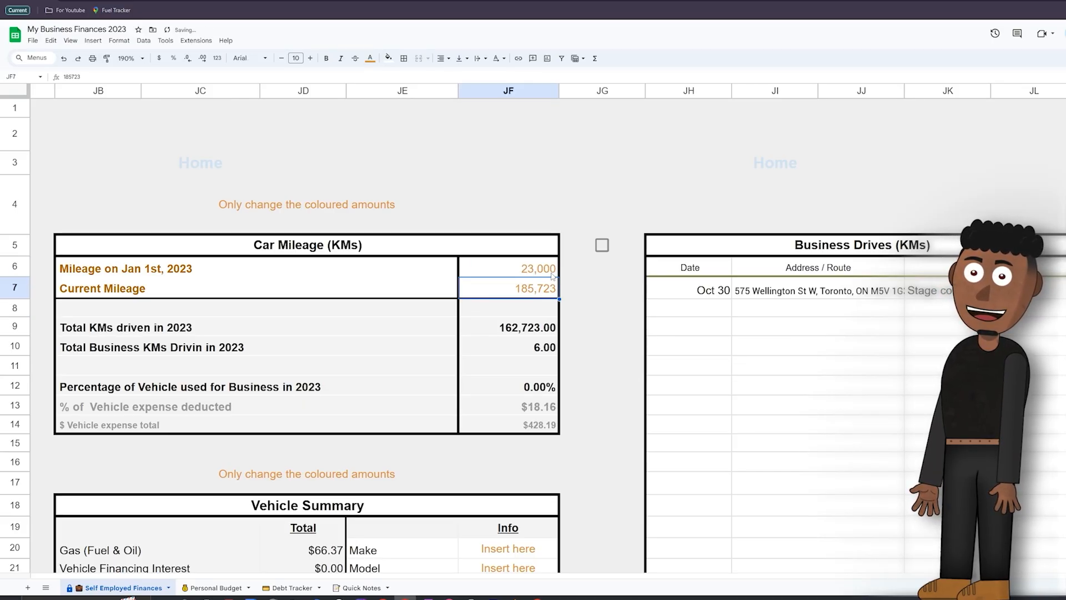
text(23500)
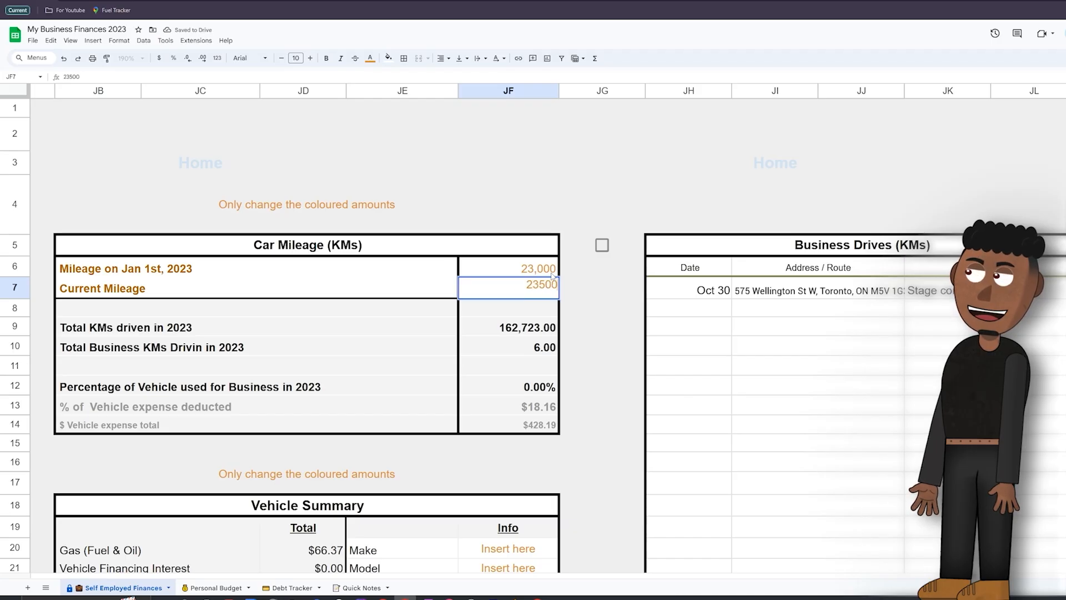
key(Return)
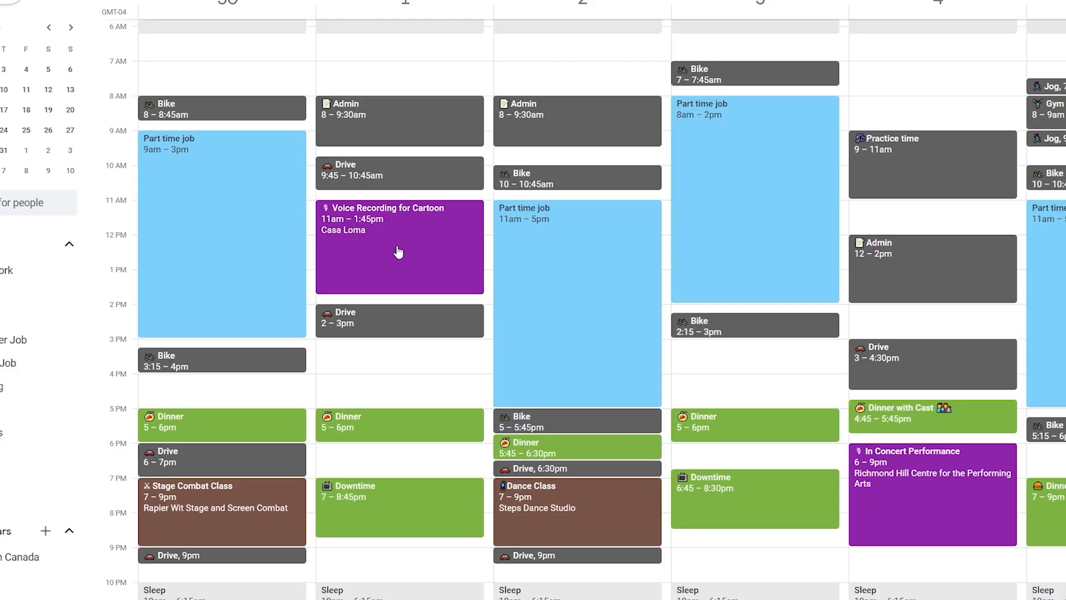
Step: Switch to Google Calendar and check the details of the Voice Recording for Cartoon, Dance Class and In Concert Performance events
click(398, 251)
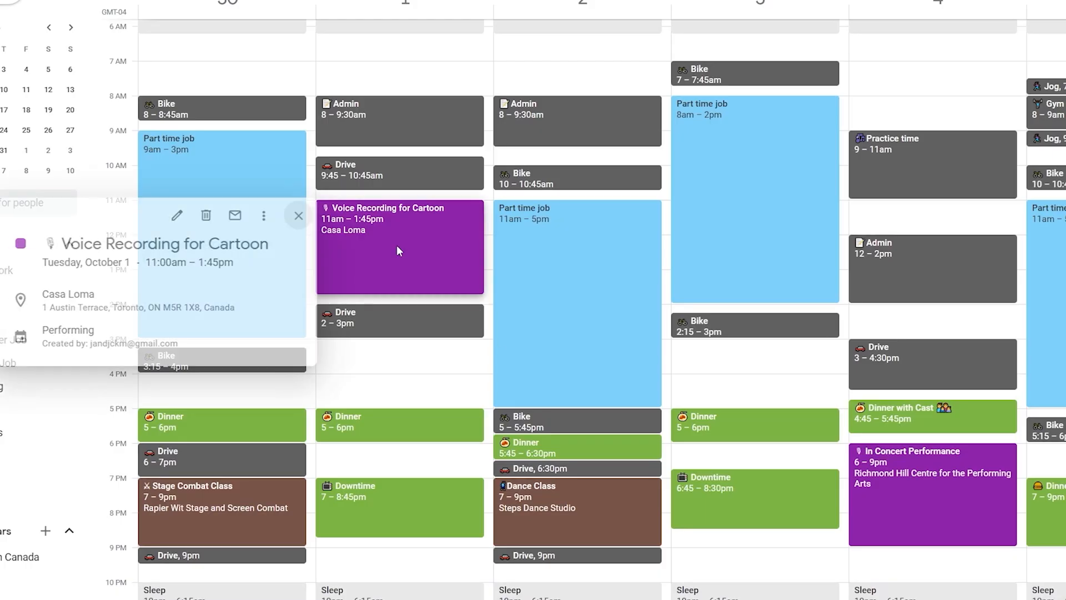
click(597, 512)
click(975, 509)
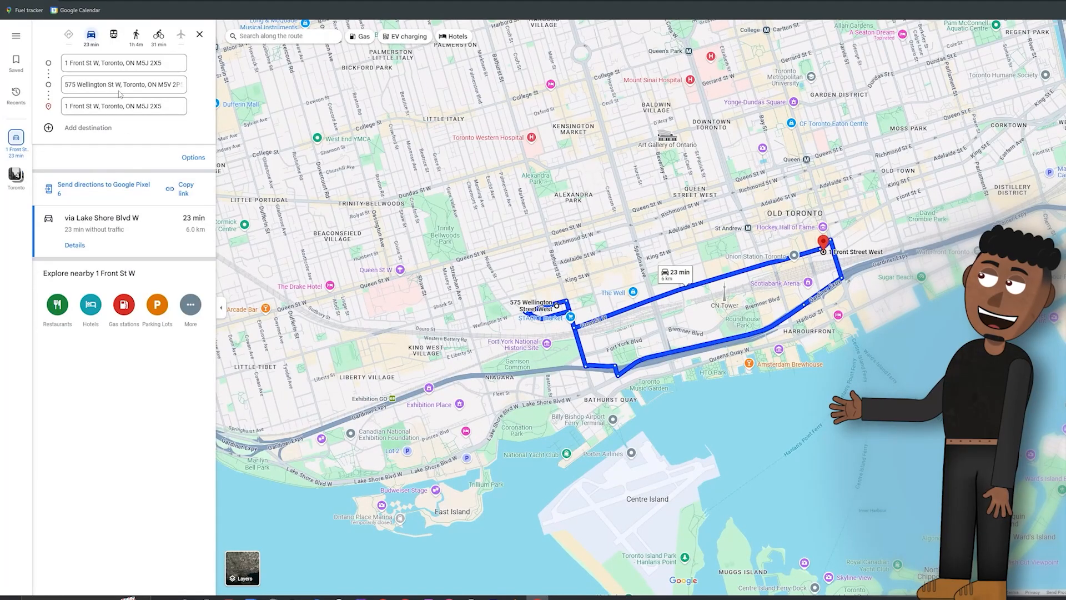
Step: In Google Maps, replace the round trip's middle stop with Casa Loma's address and get the driving distance
click(136, 84)
key(ctrl+c)
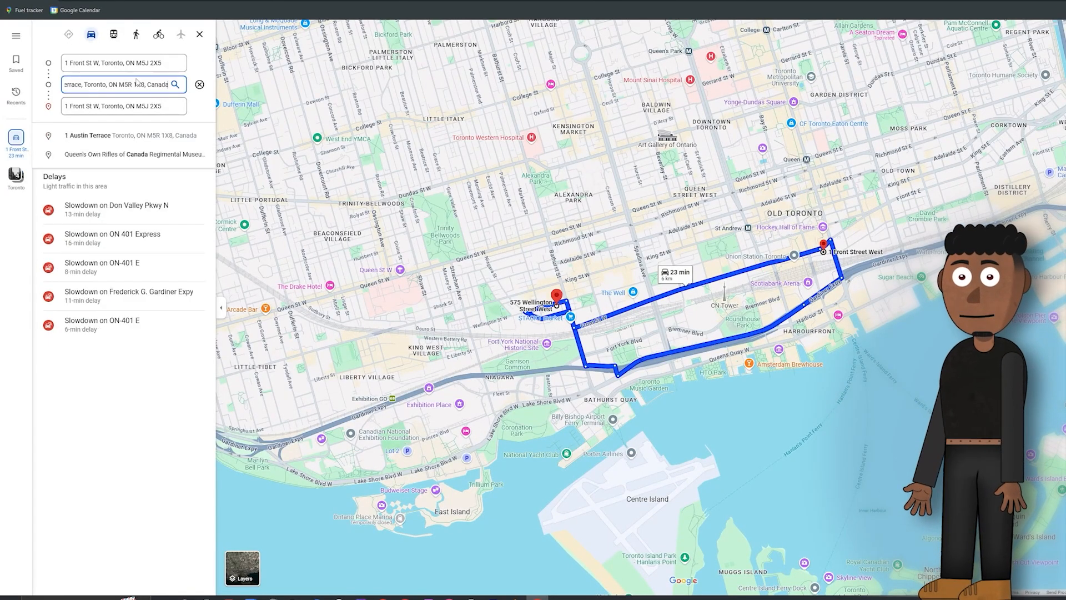
key(Return)
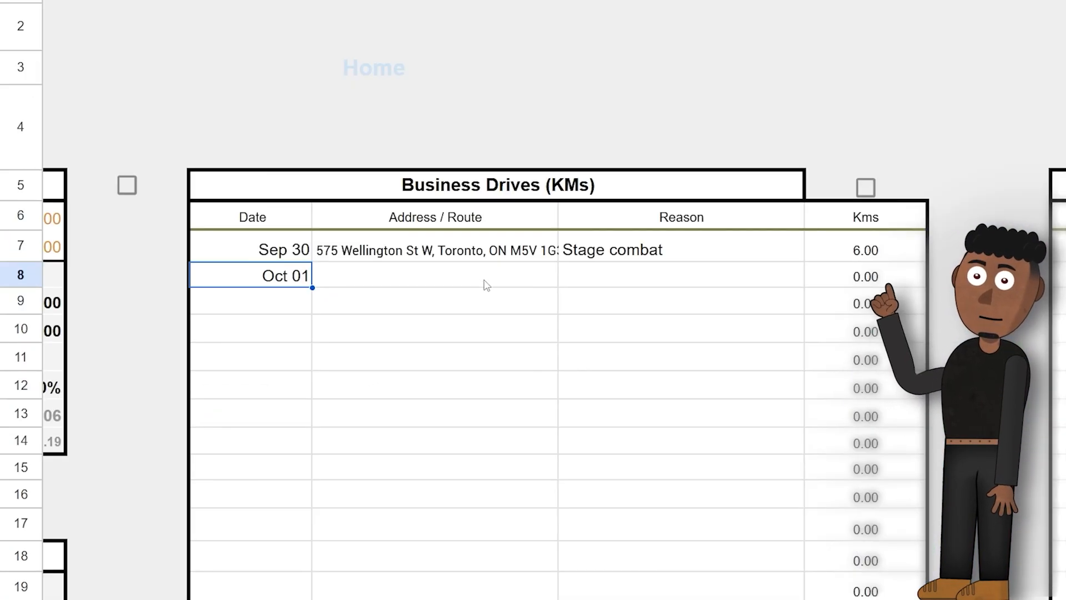
Step: Paste the Oct 01 drive's address as values only in the Business Drives table and enter Dance Class as the Oct 02 reason
right_click(483, 278)
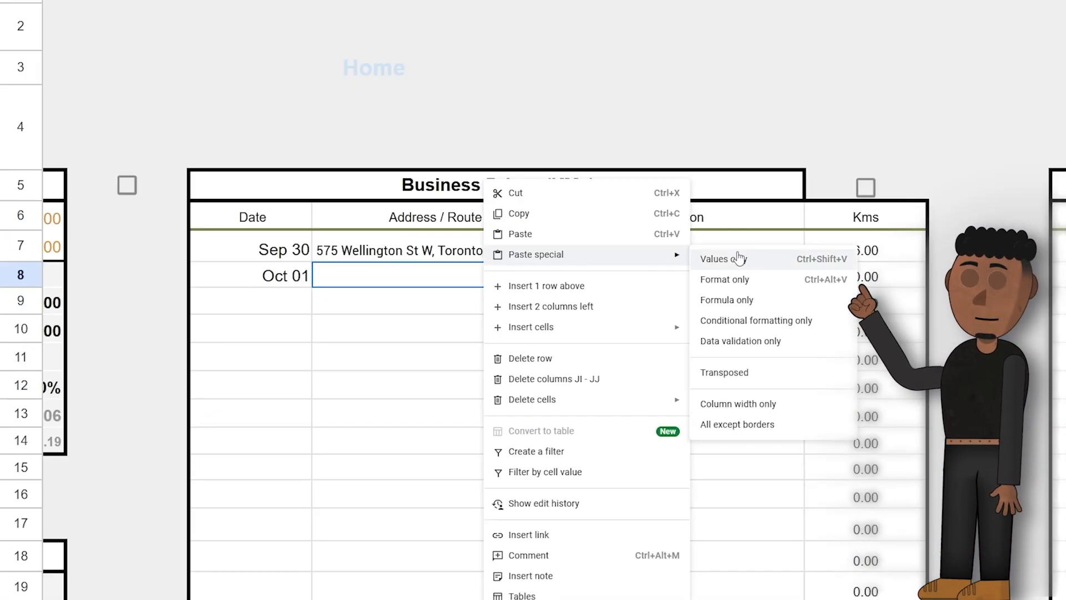
click(714, 259)
click(661, 277)
text(Dance Class)
key(Return)
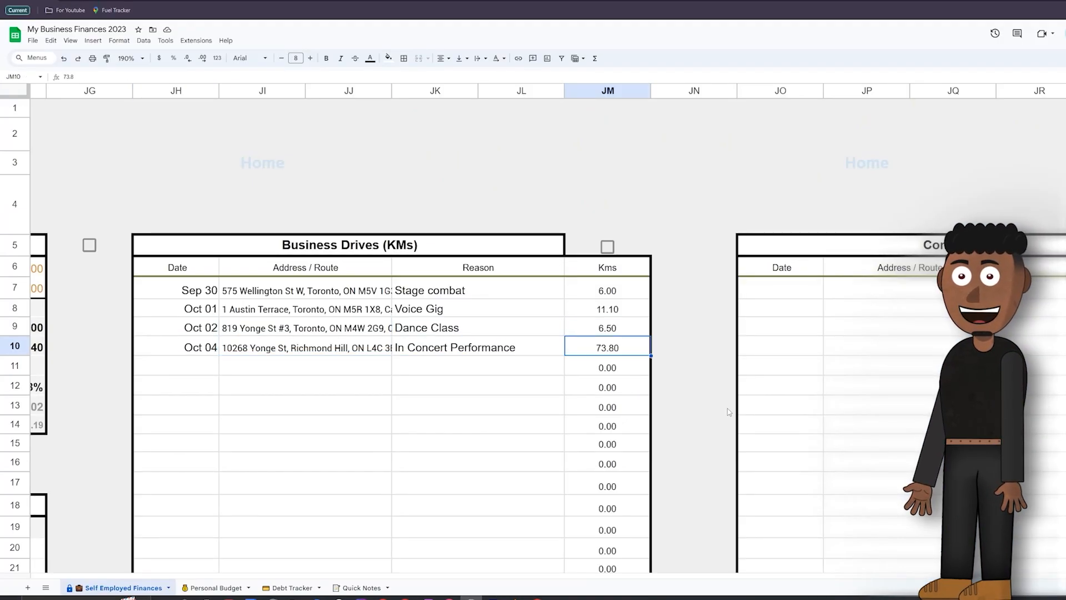
Step: Enter a total of $15,000 for the Jul 30 electric or plug-in hybrid passenger vehicle in the CCA - 54 table
scroll(729, 412, left, 8)
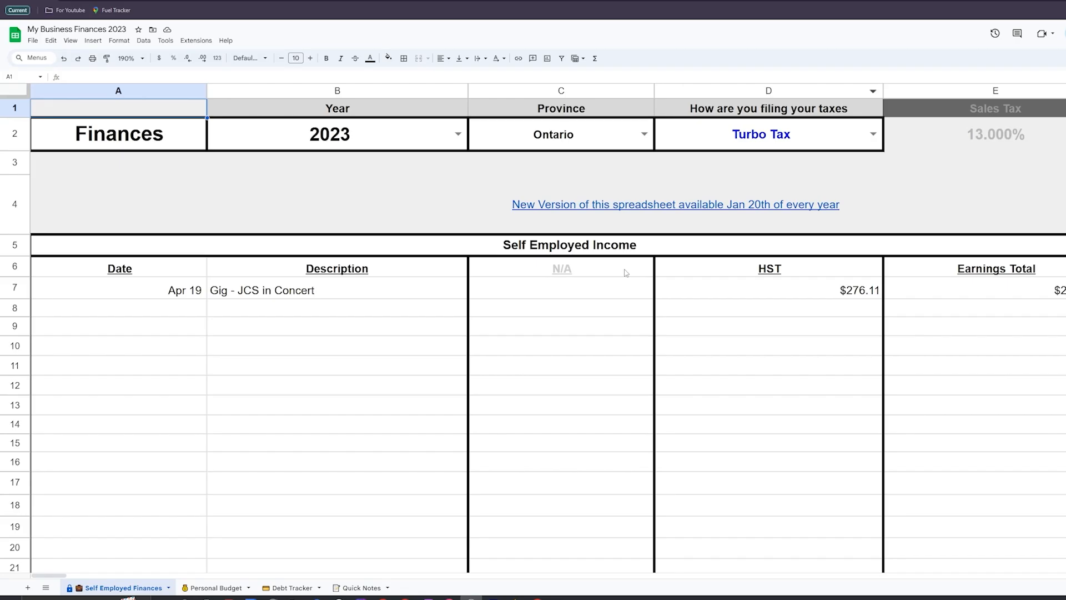
scroll(626, 272, right, 3)
scroll(626, 272, right, 5)
scroll(412, 204, down, 7)
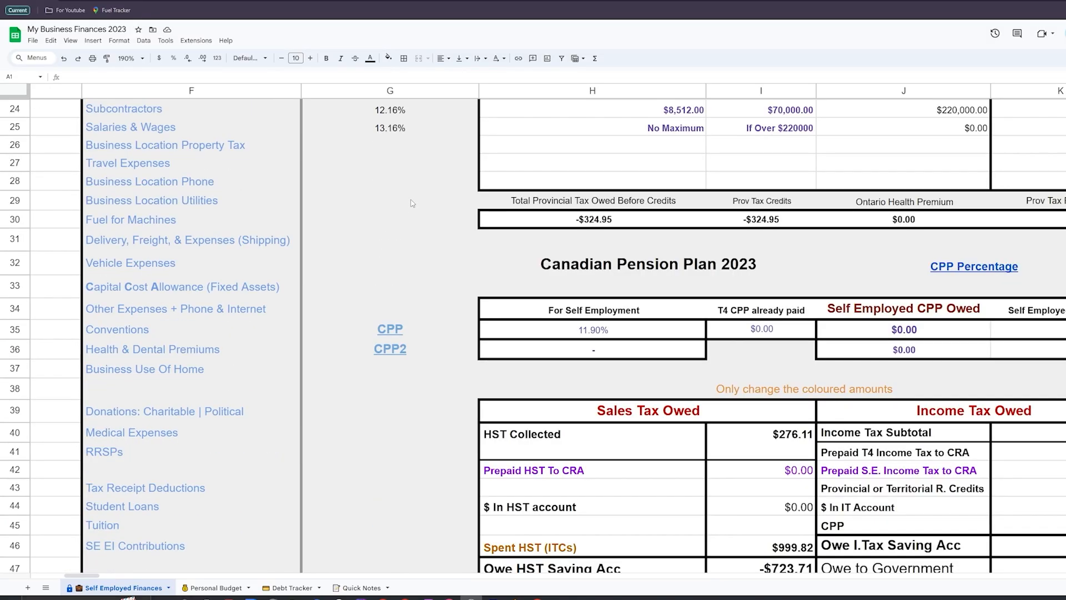
click(143, 314)
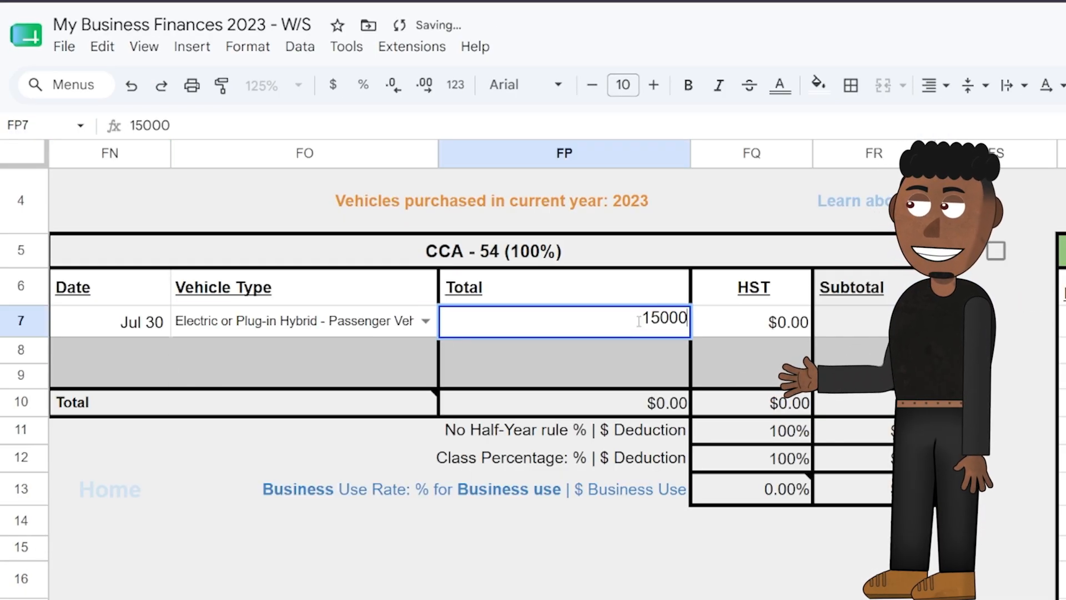
key(Return)
Step: Set the Vehicle Expenses section to Finance instead of Lease and its car type to Electric
click(110, 489)
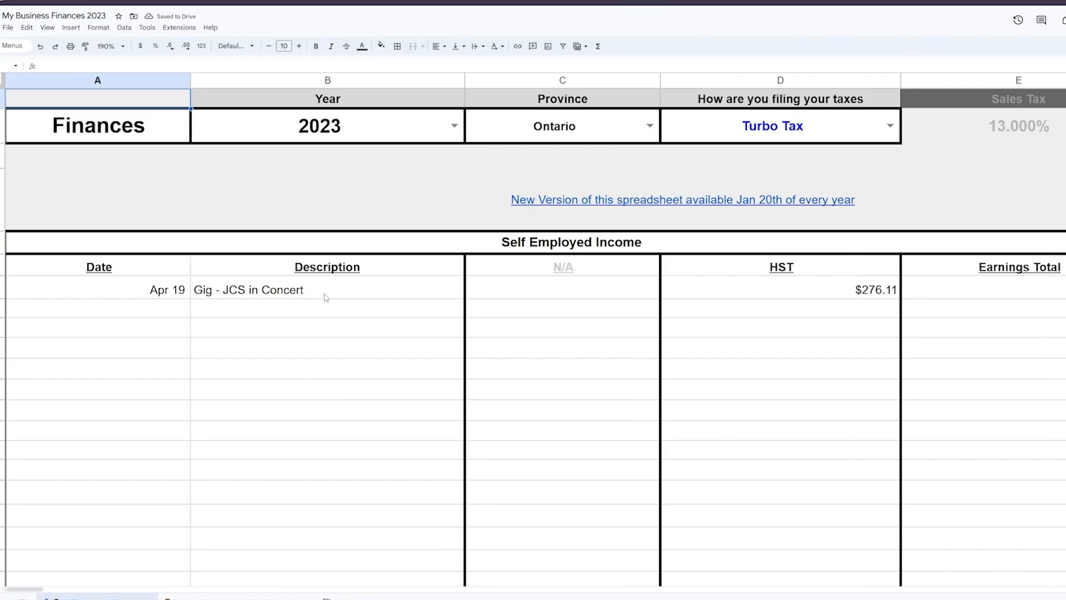
scroll(326, 297, right, 10)
scroll(281, 326, down, 15)
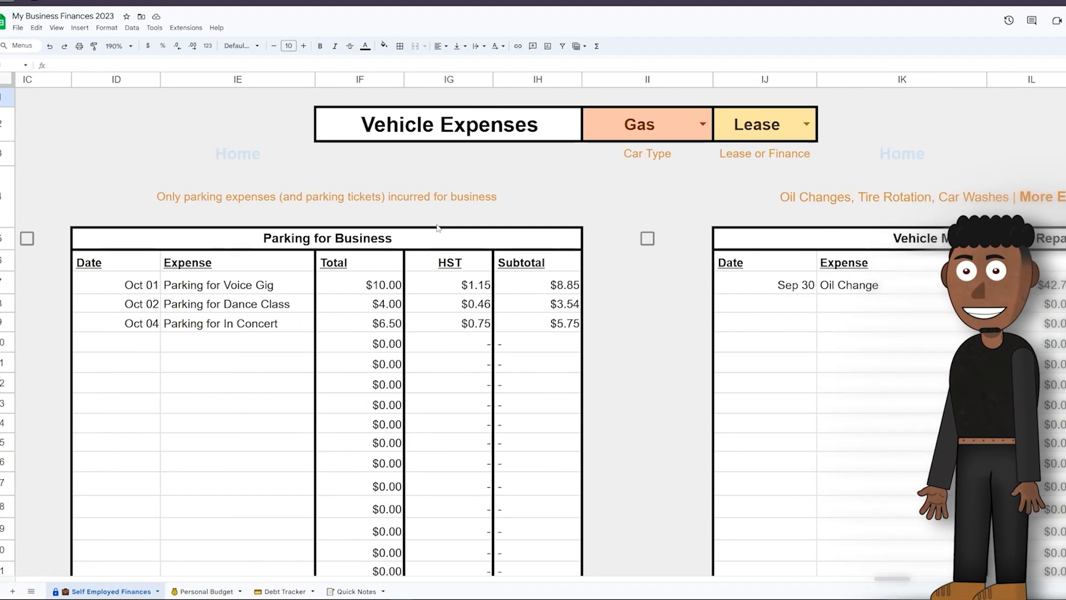
scroll(555, 333, right, 5)
click(589, 124)
click(601, 158)
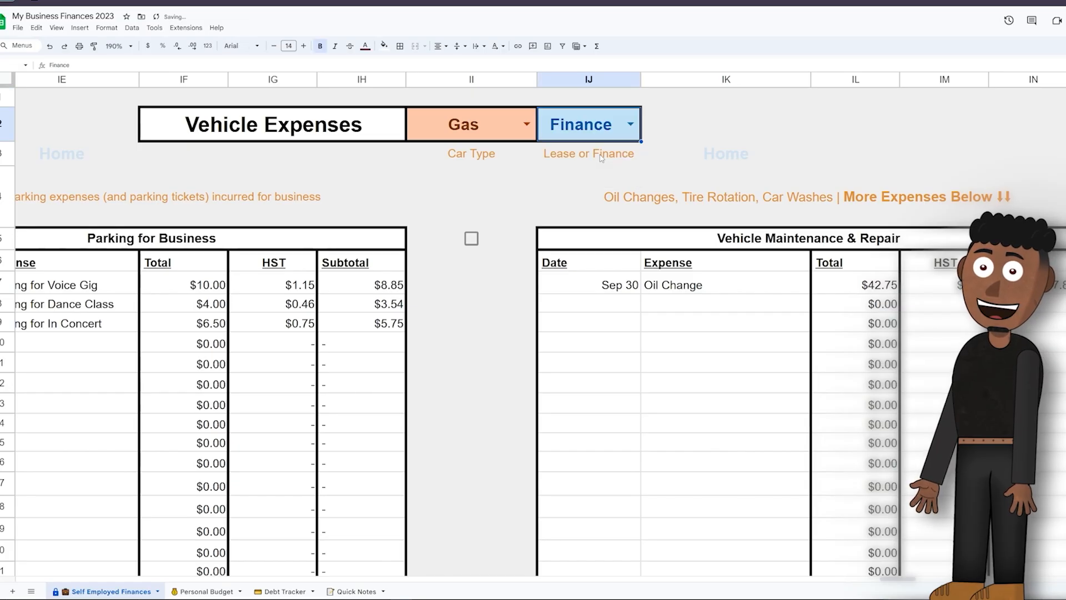
click(527, 126)
click(510, 158)
Step: Record the Oct 07 expense in Electricity for Zero-Emission Vehicles as Electricity with a total of $55
text(E)
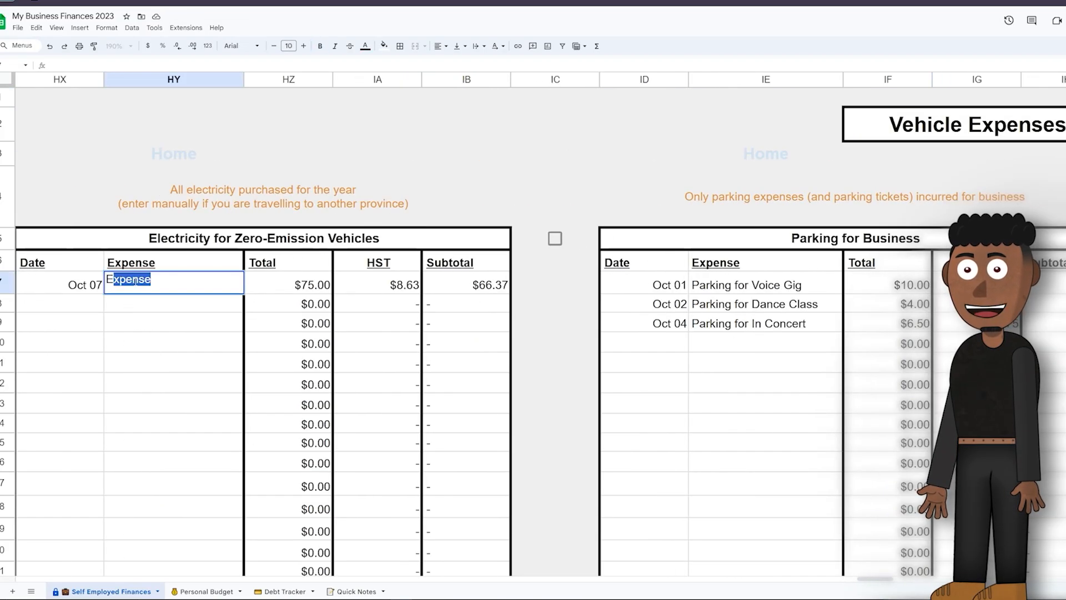
text(lectricity)
key(Return)
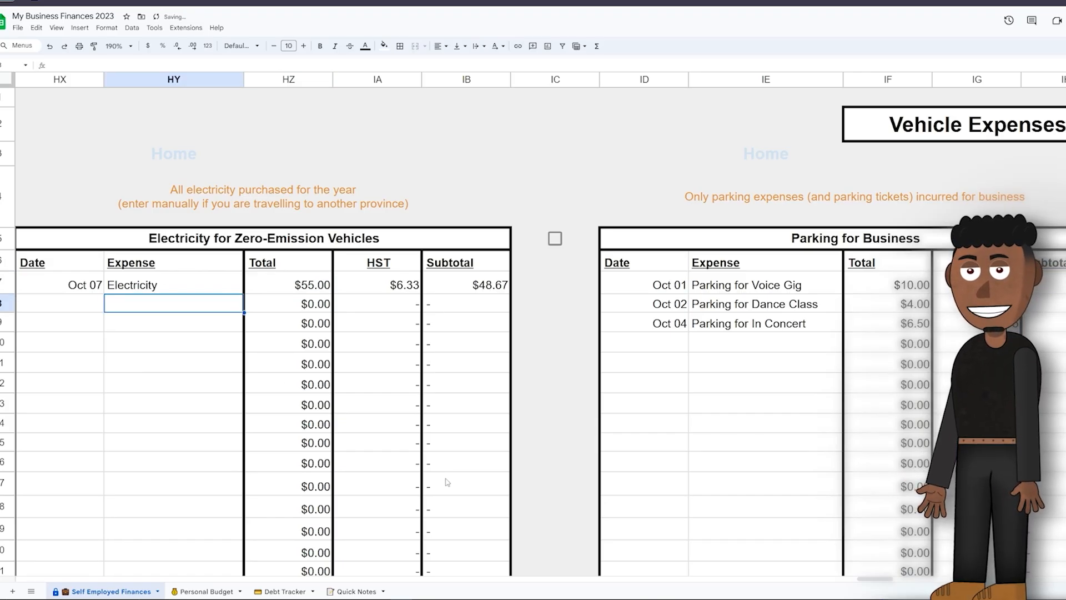
Step: Clear the Sep 30 Oil Change entry, including its date and total, from the Vehicle Maintenance & Repair table
scroll(447, 436, right, 10)
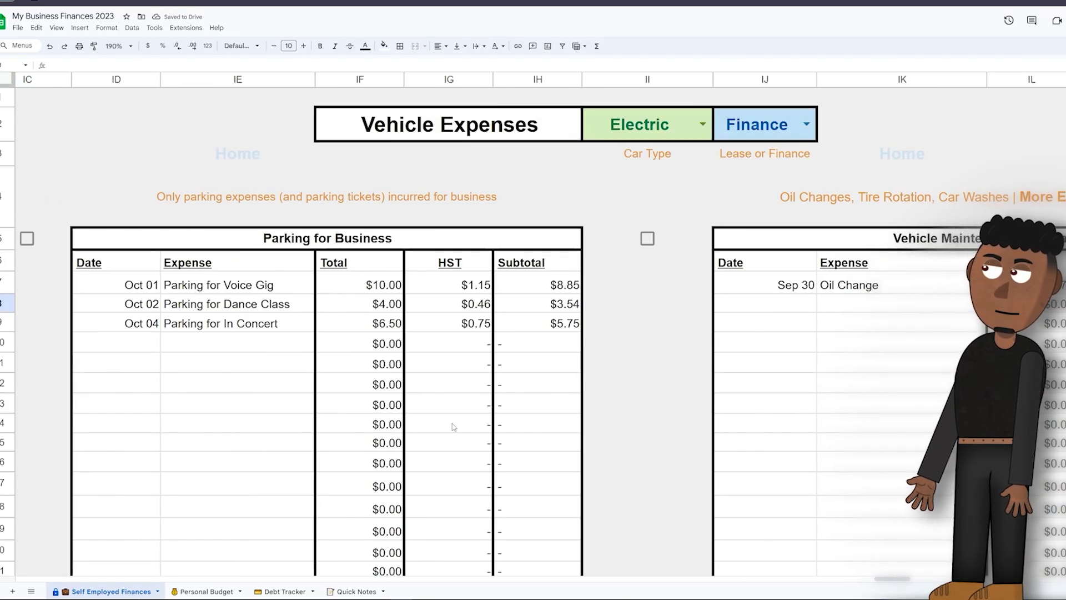
scroll(453, 426, right, 10)
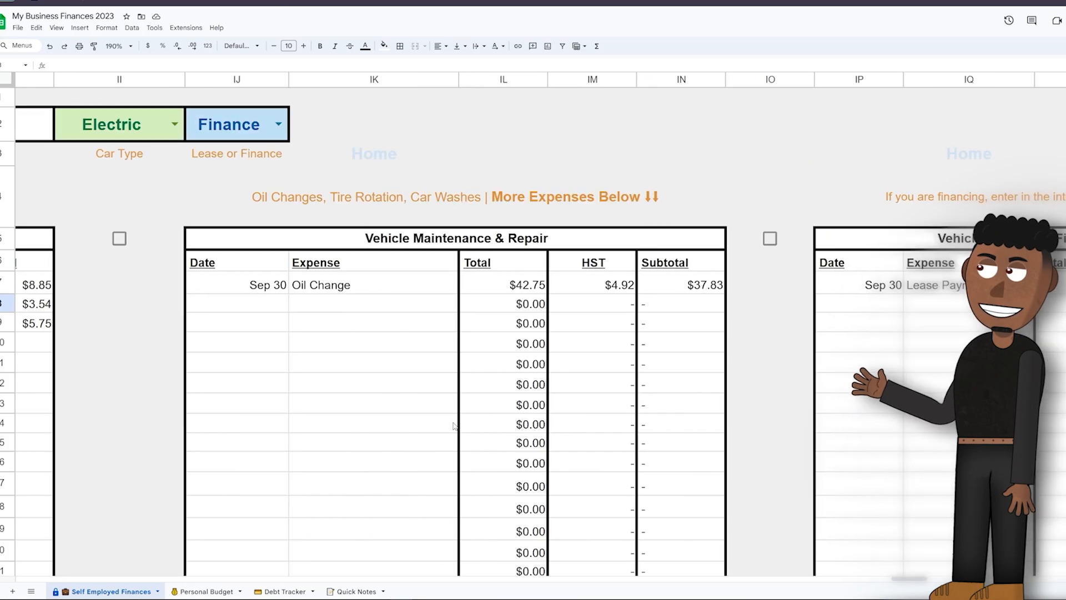
scroll(453, 426, right, 3)
click(76, 278)
key(Delete)
click(153, 285)
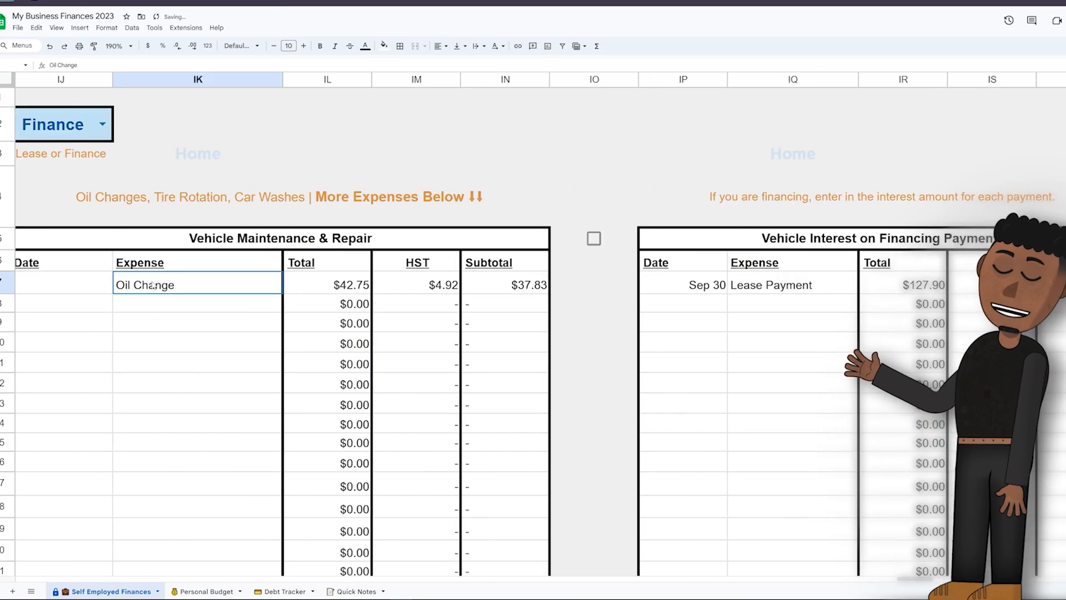
click(332, 285)
click(433, 383)
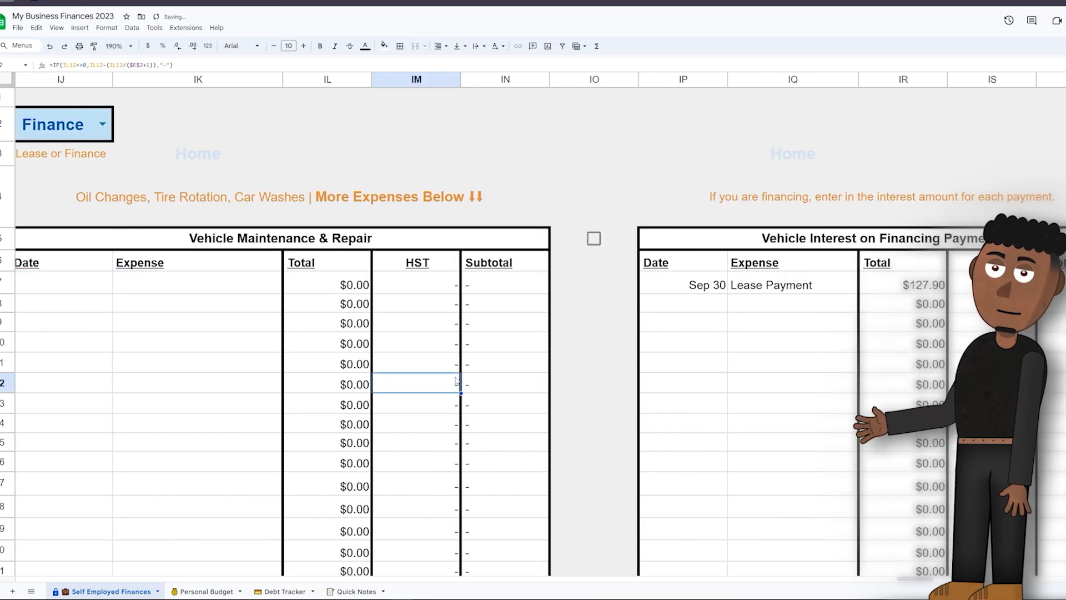
Step: Change the Sep 30 entry in Vehicle Interest on Financing Payments to Finance Interest with a total of $57
scroll(294, 289, down, 10)
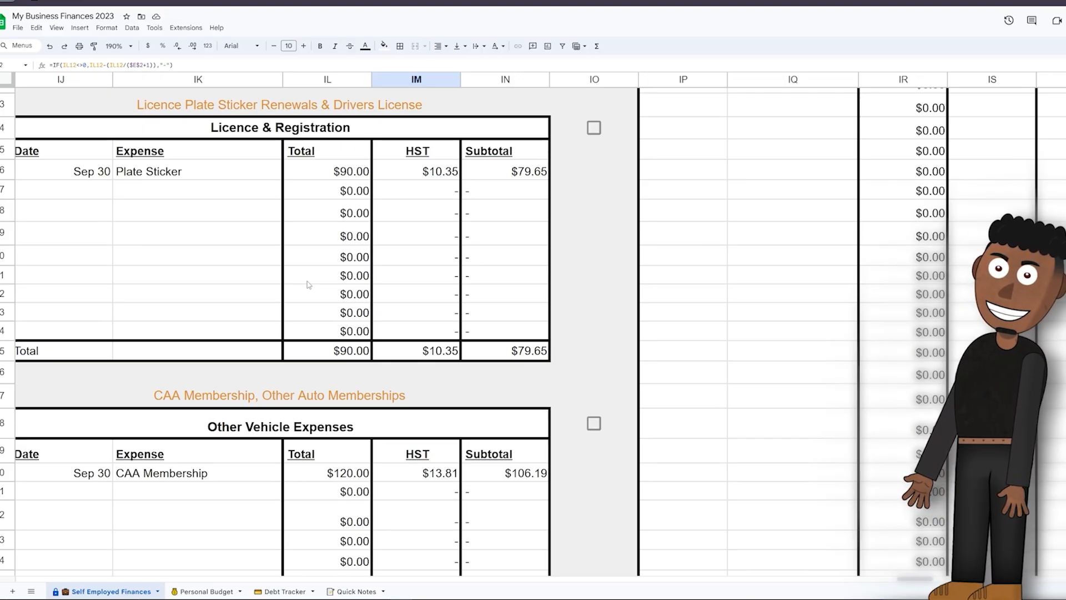
scroll(309, 285, down, 5)
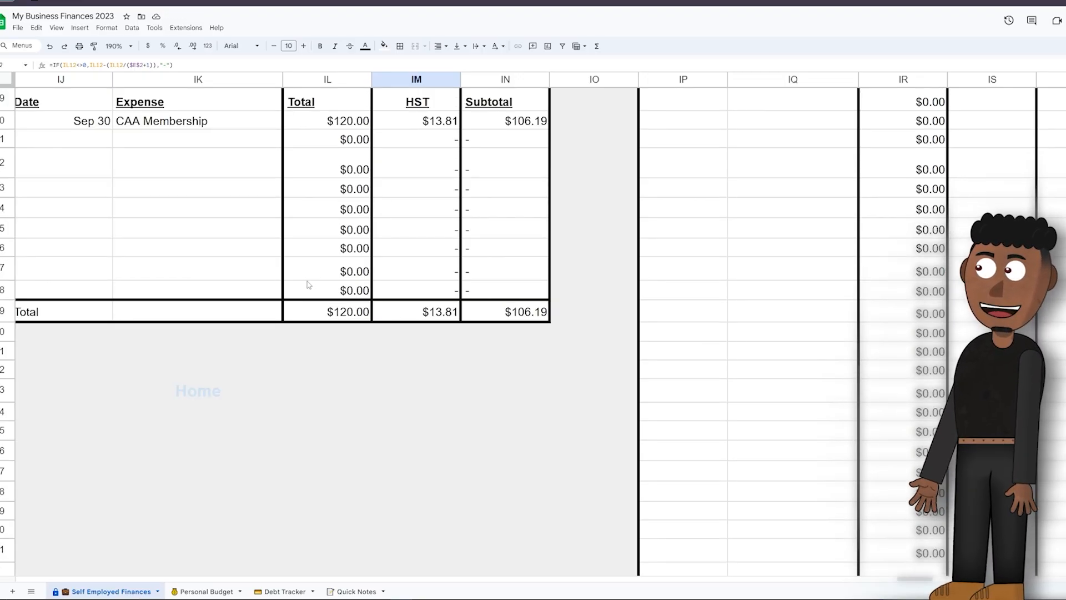
scroll(308, 285, up, 15)
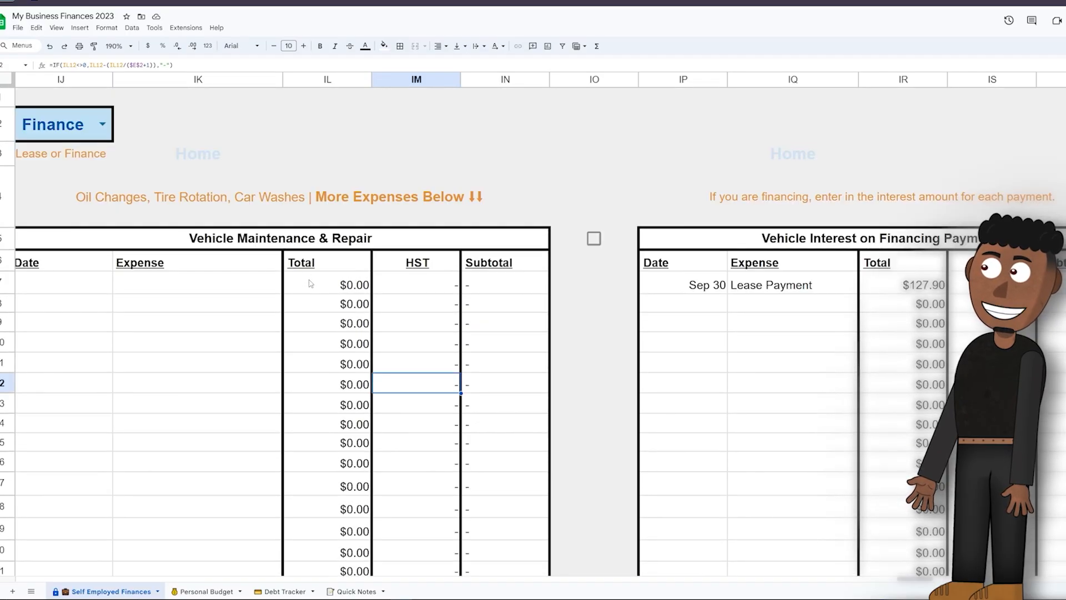
scroll(311, 283, right, 5)
click(287, 285)
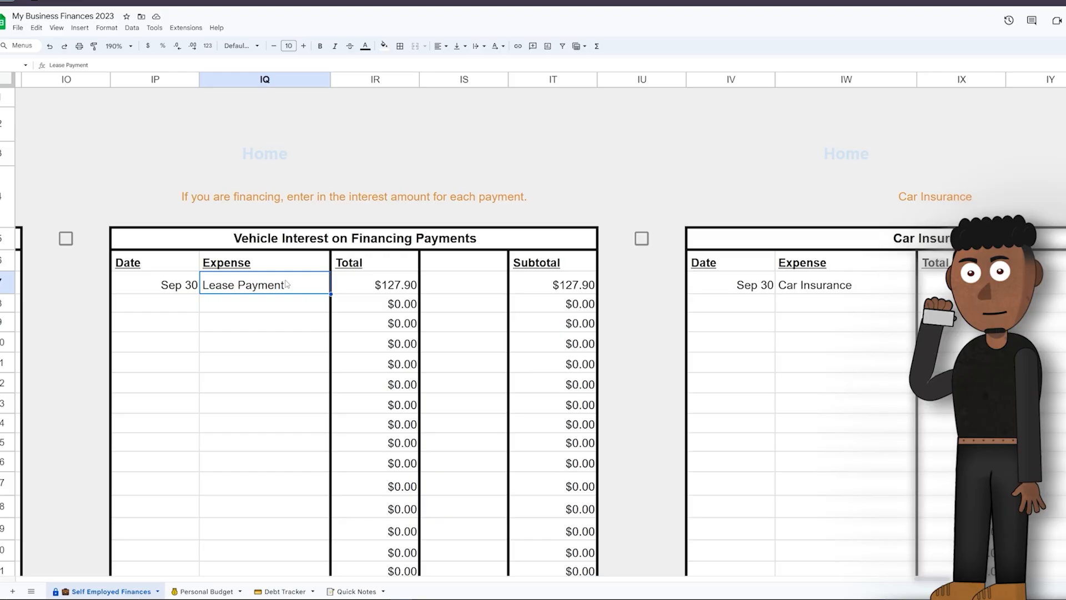
text(Financ)
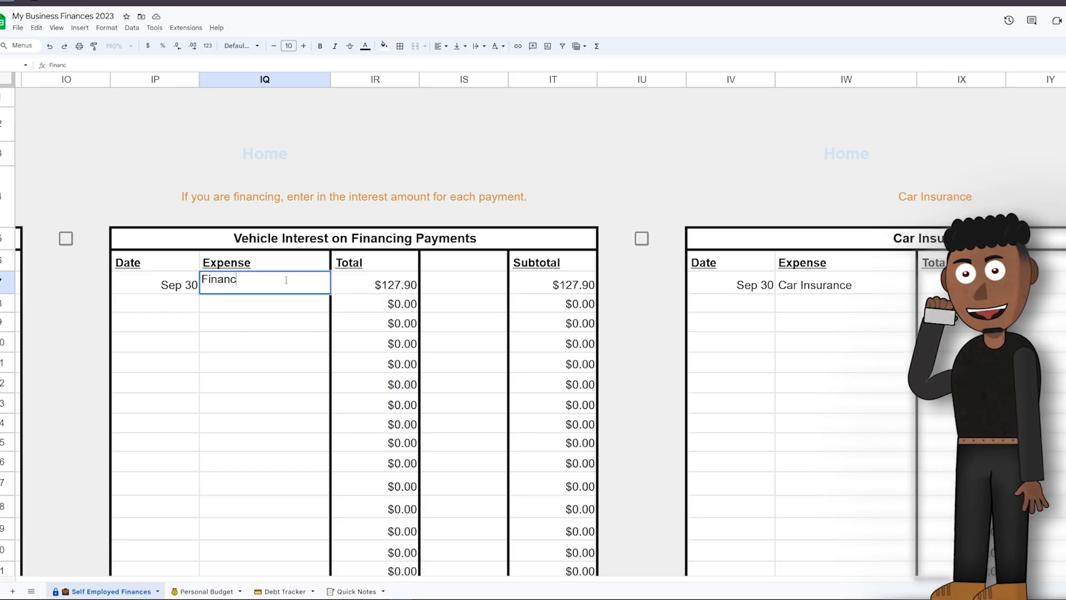
text(e Interest)
key(Tab)
text(5)
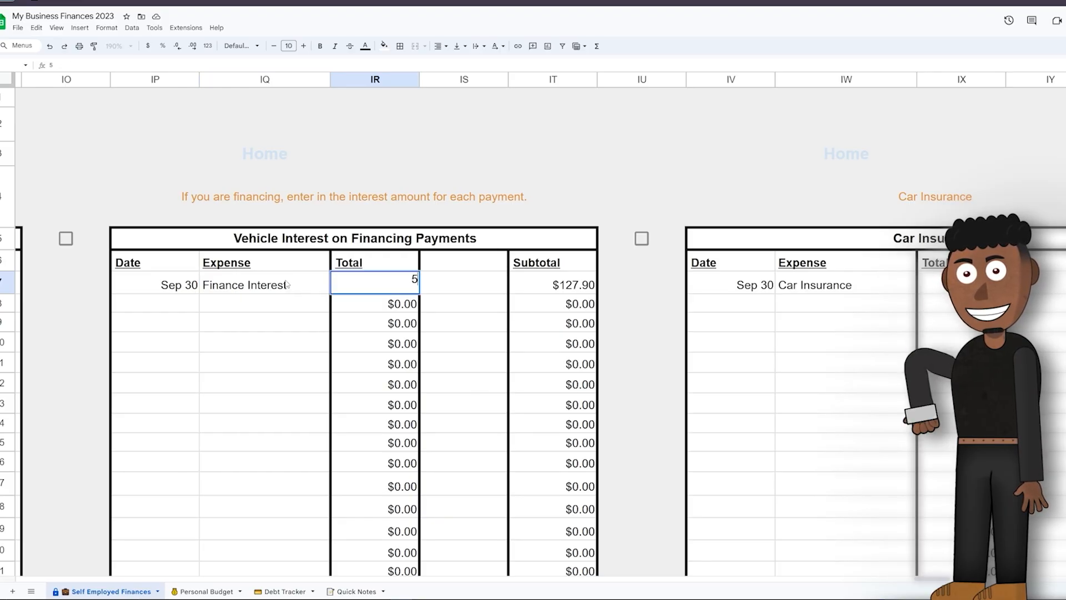
text(7)
key(Return)
Step: Add an Oct 07 Finance Interest entry of $57 to the Vehicle Interest on Financing Payments table
text(Oct 07)
key(Tab)
text(Finance Interest)
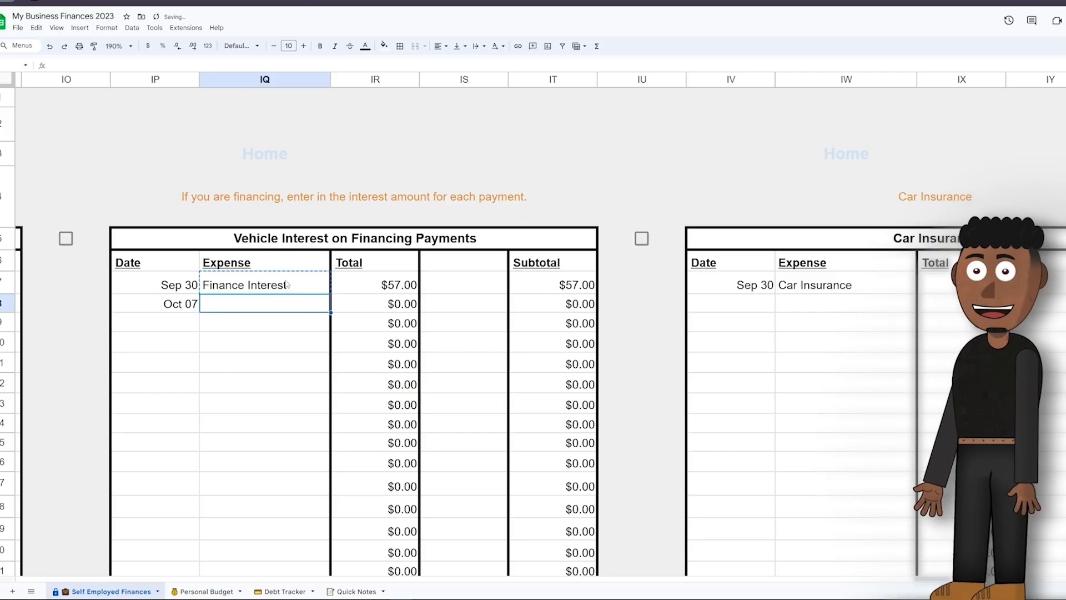
key(Tab)
text(57)
key(Return)
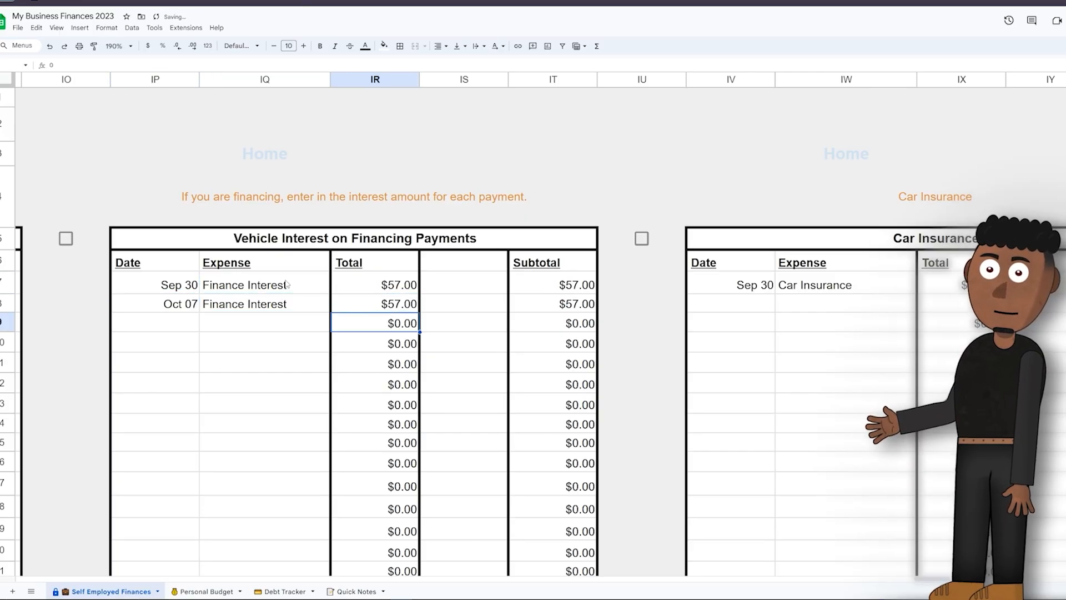
Step: Set the Sep 30 Car Insurance total to $95
scroll(428, 284, right, 5)
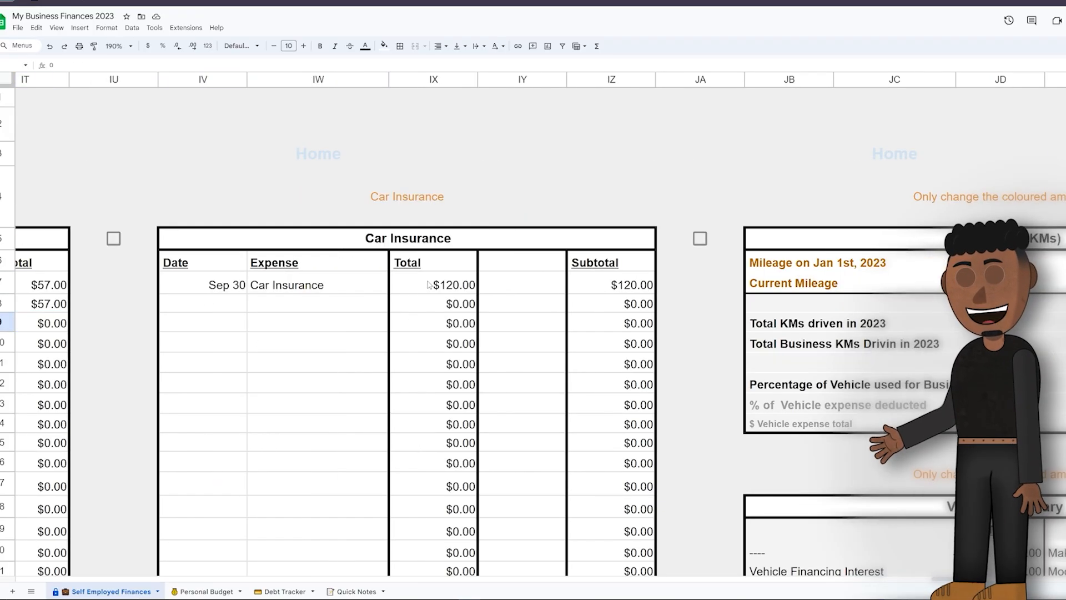
click(469, 286)
text(95)
key(Return)
scroll(467, 293, right, 6)
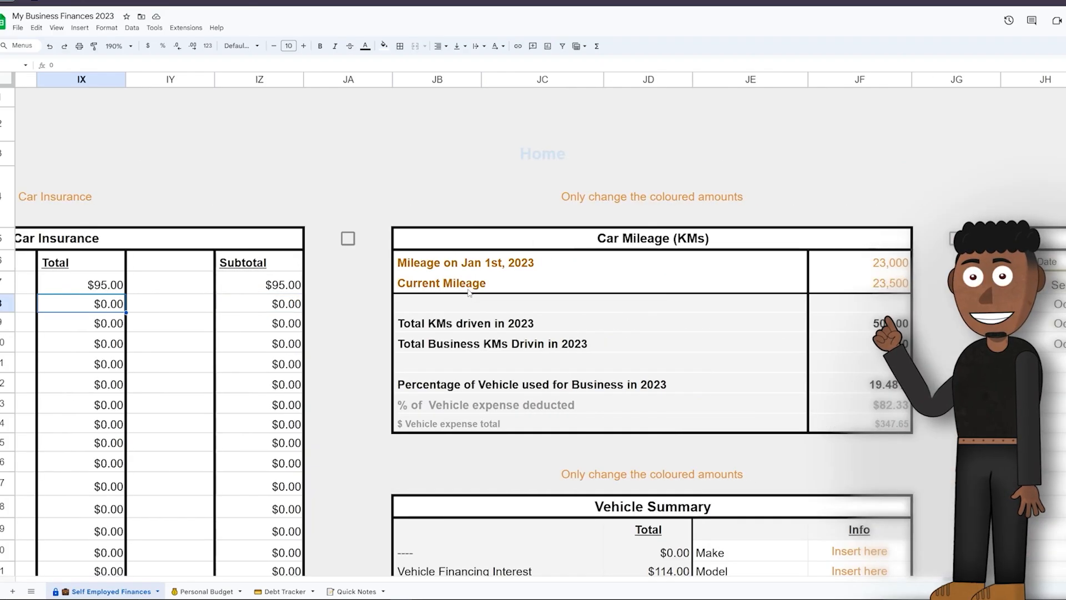
Step: Switch to Google Calendar and view the Voice Recording for Cartoon, Dance Class and In Concert Performance event details
click(673, 278)
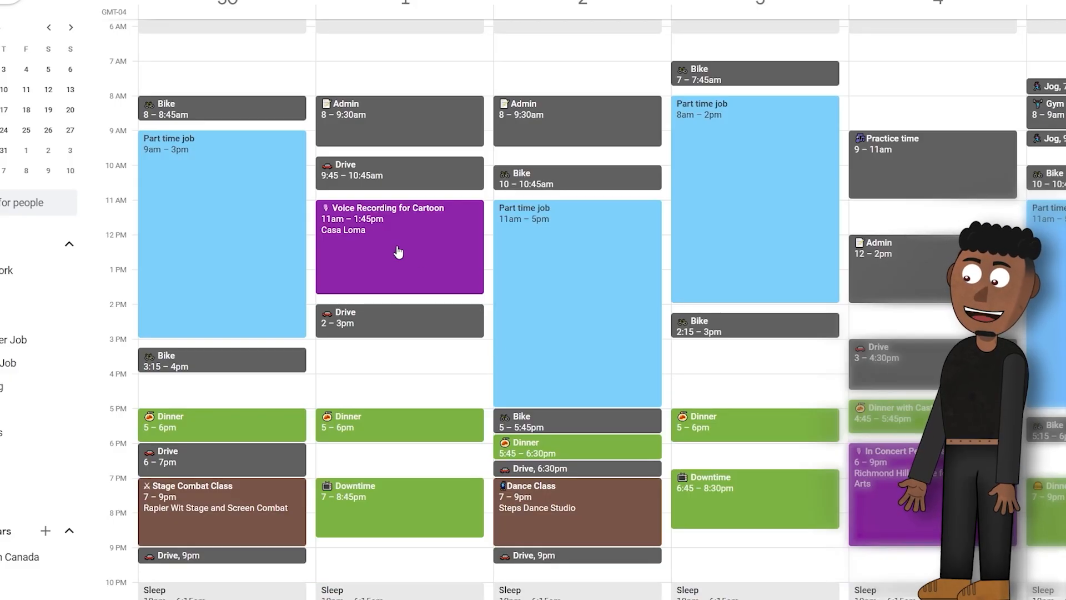
click(398, 251)
click(595, 511)
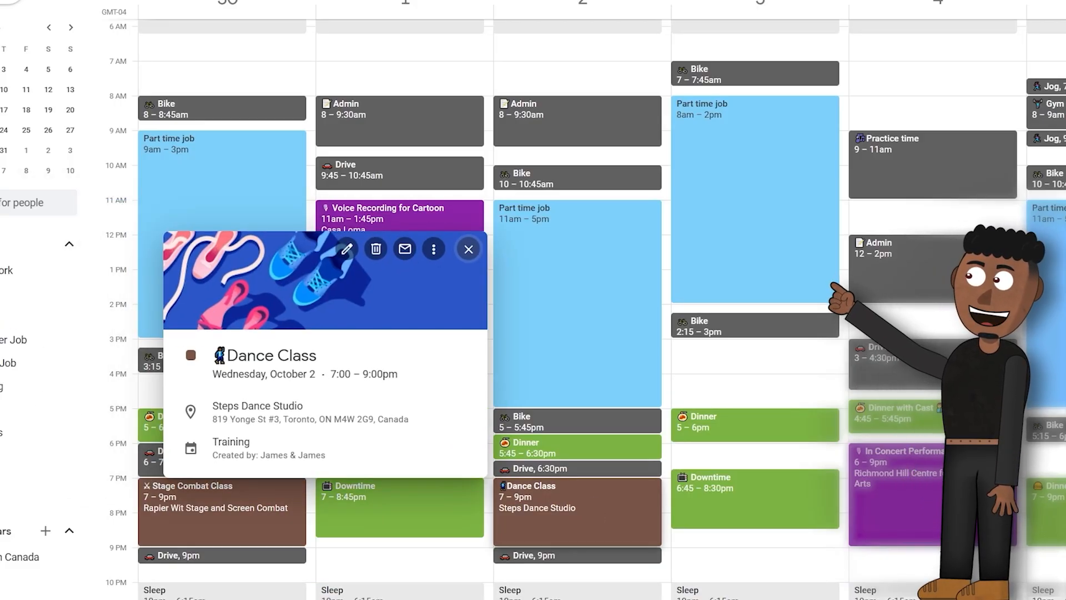
click(917, 502)
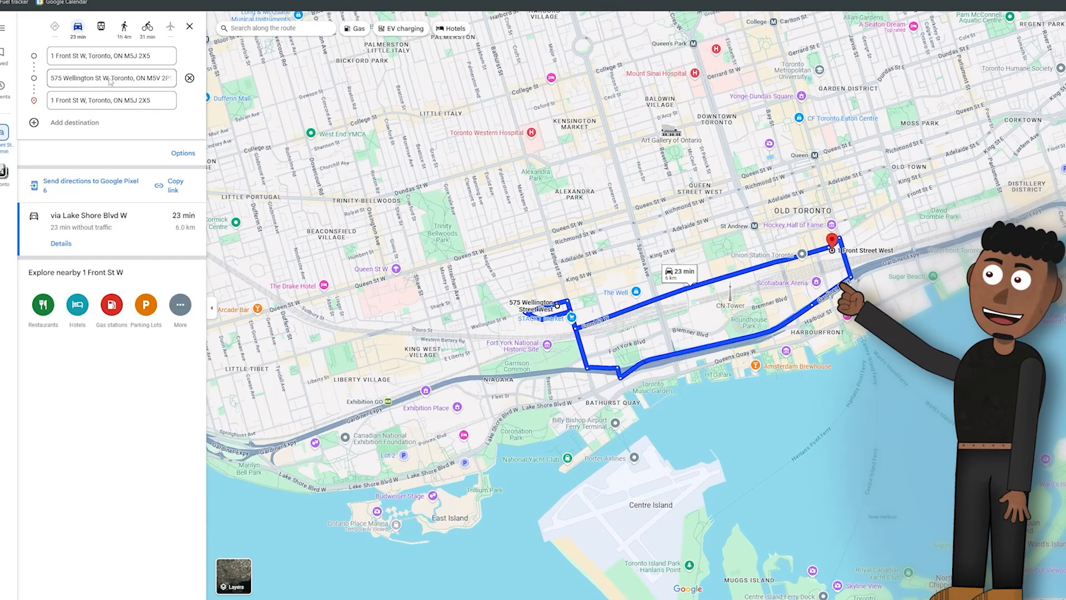
Step: In Google Maps, replace the middle stop of the round trip with Casa Loma's address
click(110, 79)
key(ctrl+v)
key(Return)
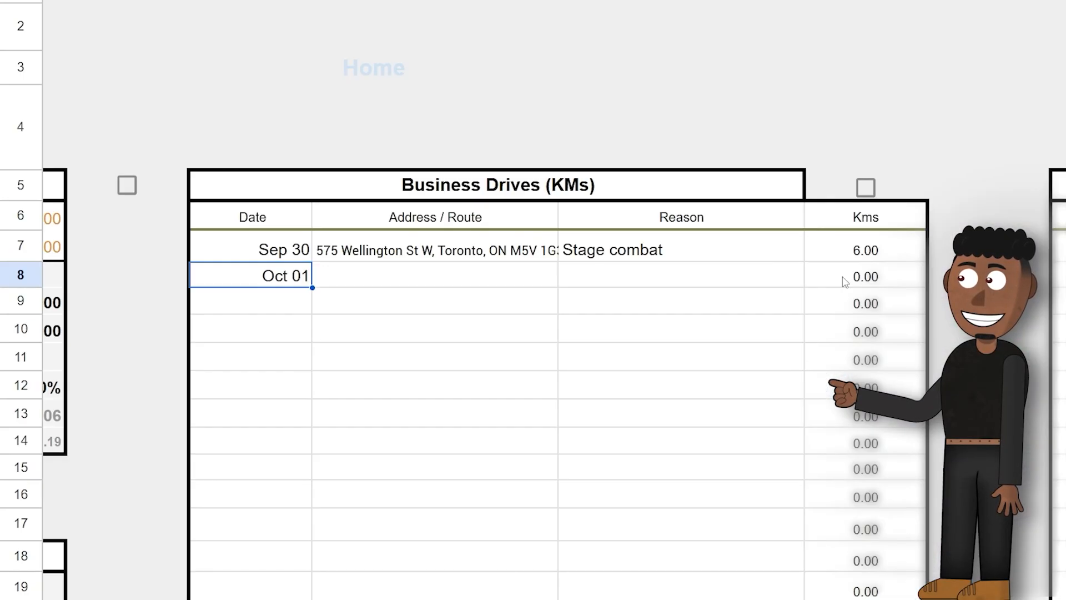
Step: Back in the Business Drives table, paste the Oct 01 address as values only and fill in the drives' reasons and the 11.1 km distance
click(483, 278)
right_click(483, 278)
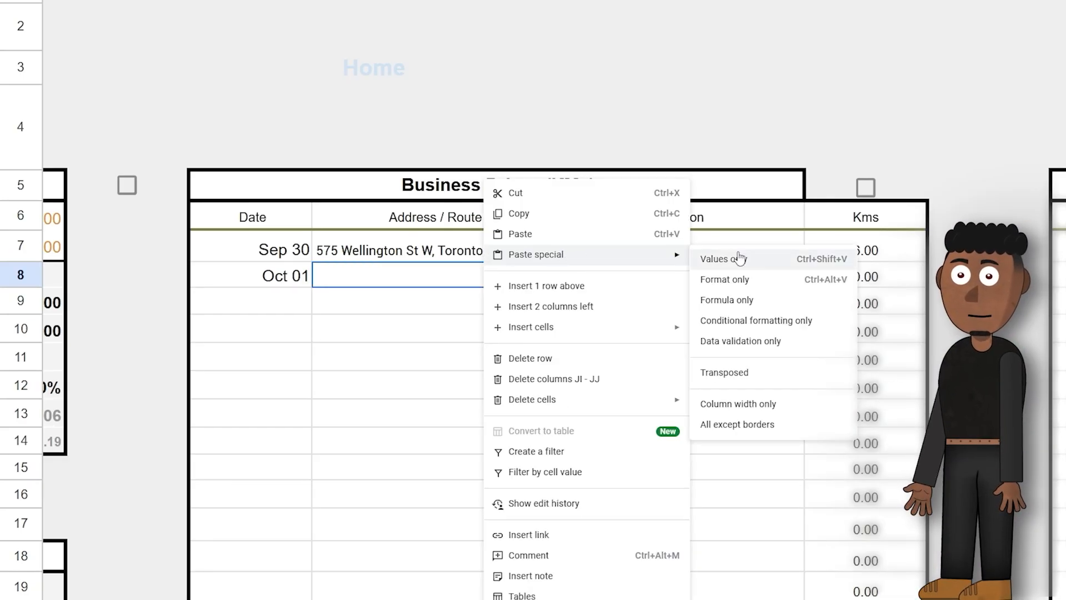
click(738, 258)
click(661, 277)
text(Dance Class)
key(Tab)
text(11)
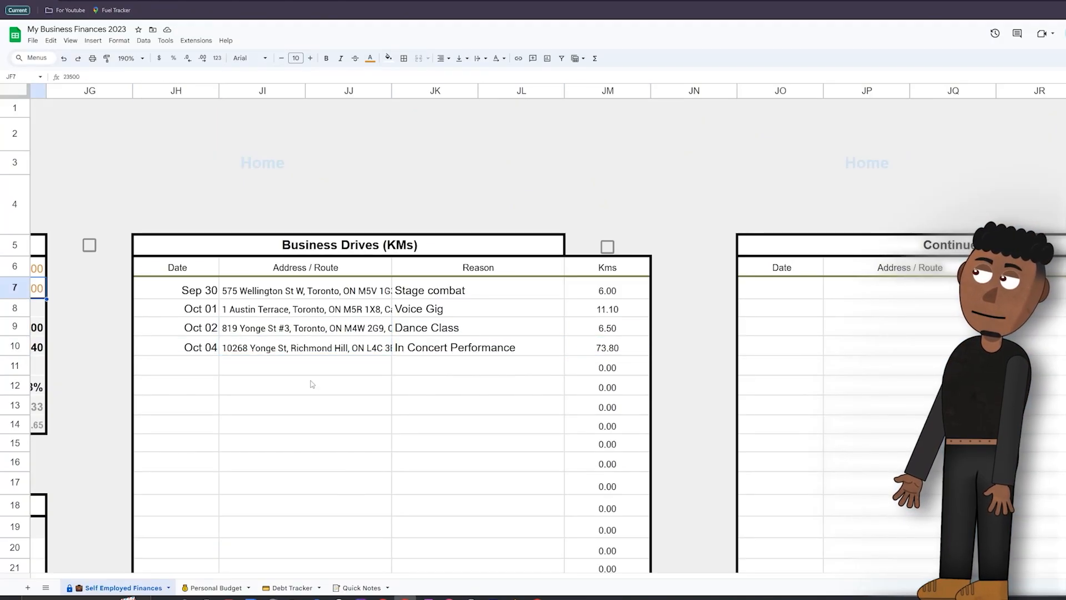
scroll(311, 383, left, 6)
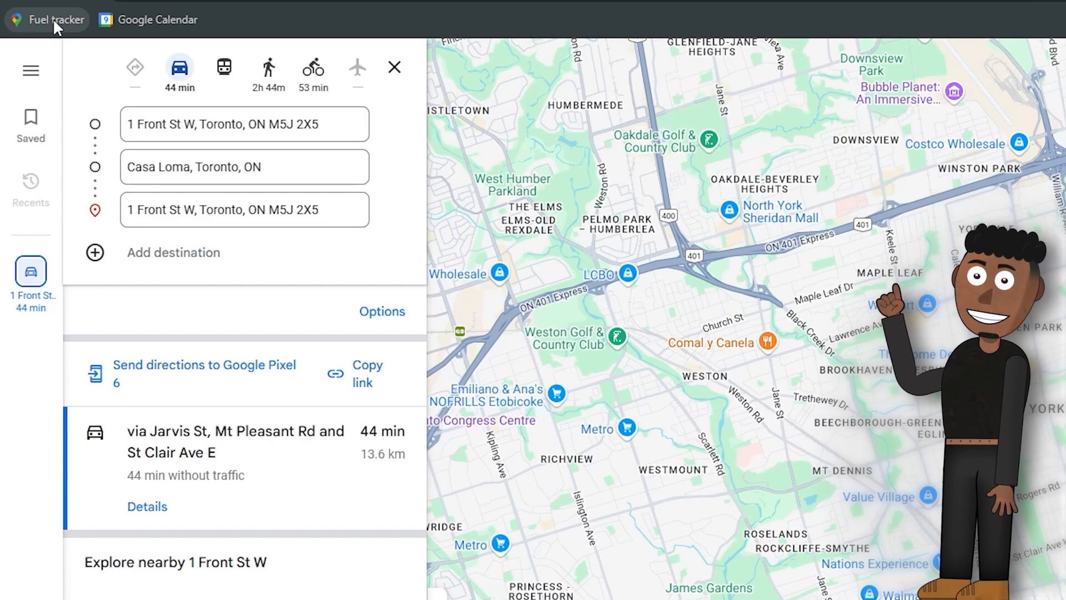
Step: In Google Maps, add Royal Ontario Museum and Trinity Bellwoods Park as stops after Casa Loma on the round trip
click(204, 253)
text(royal ontario)
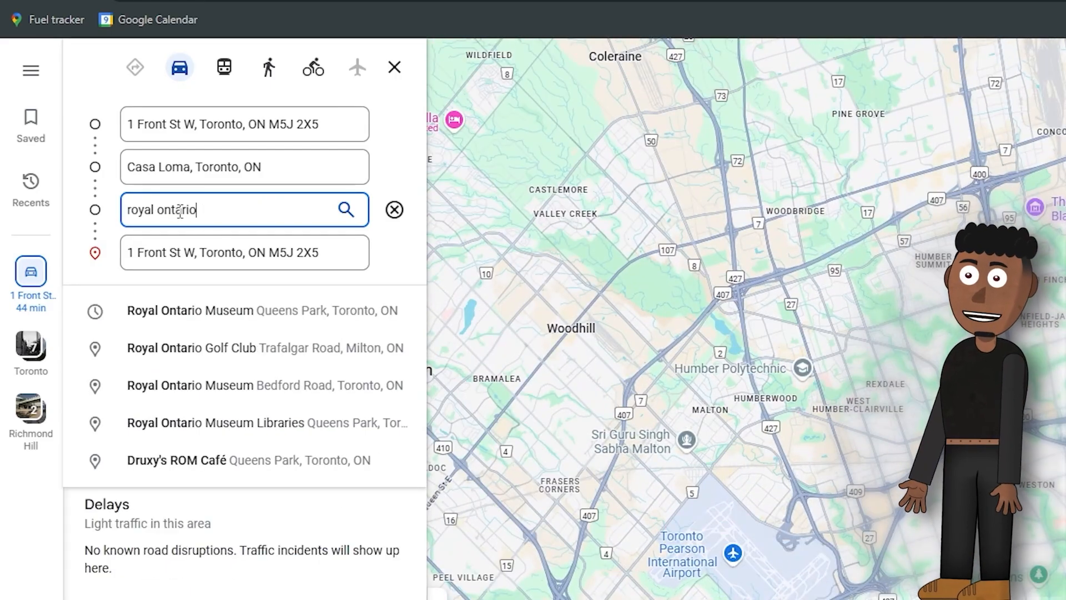
key(Return)
click(98, 295)
click(262, 259)
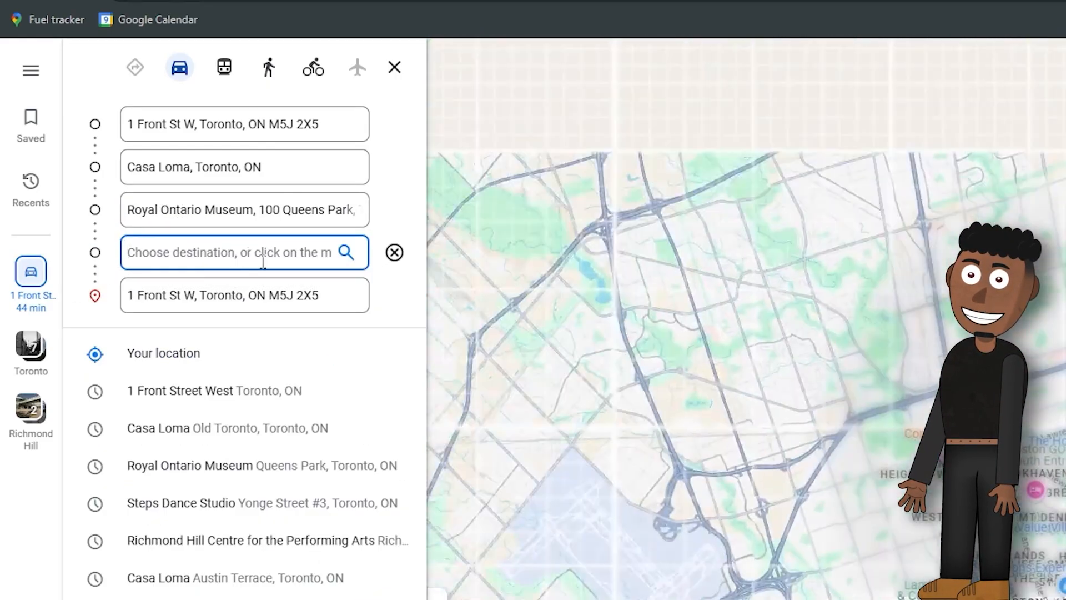
text(trinity)
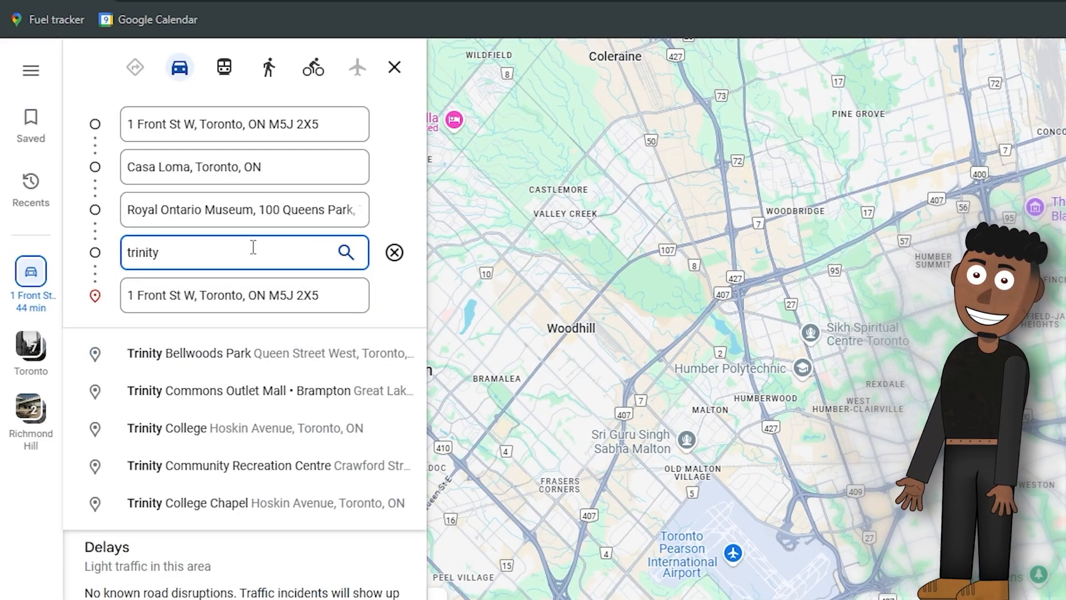
key(Return)
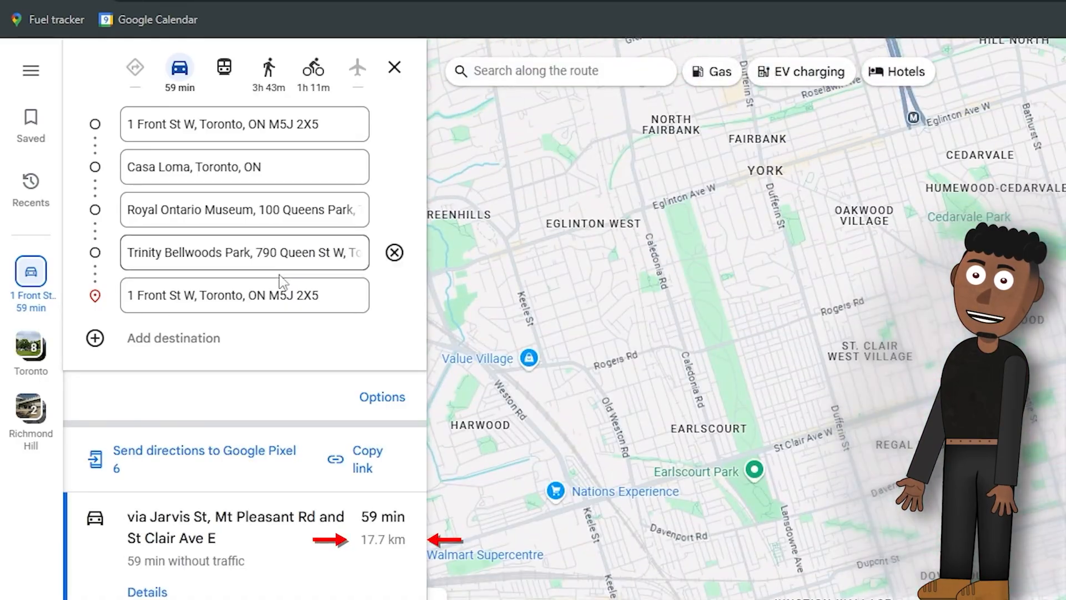
Step: Add an Oct 05 drive of 17.7 km to the Business Drives table with the reason Day of many performances
text(17.7)
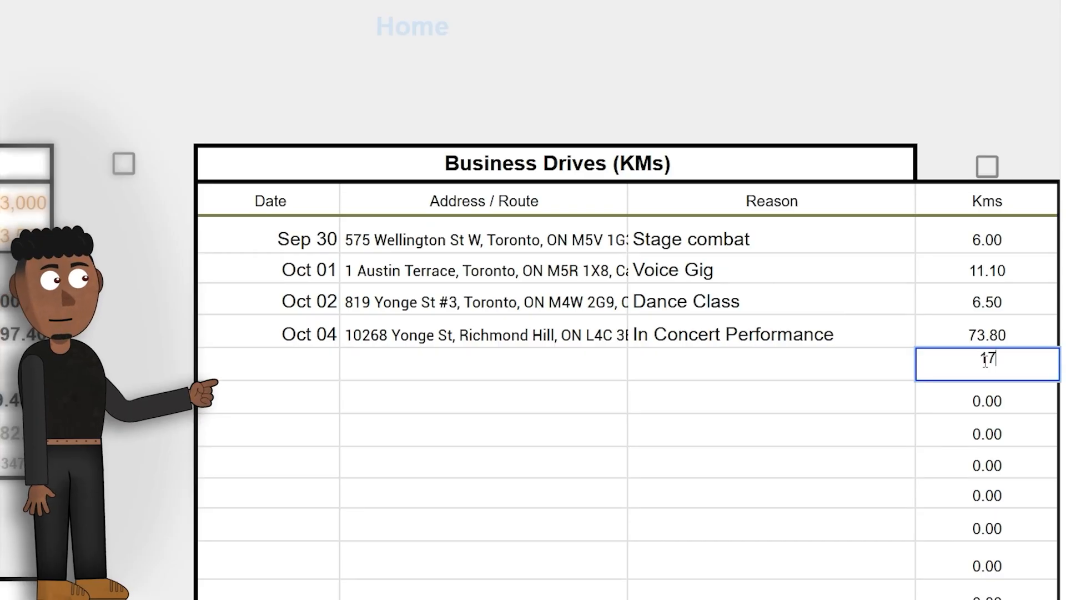
key(Return)
text(Oct 05)
key(Tab)
key(Tab)
text(Day of many per)
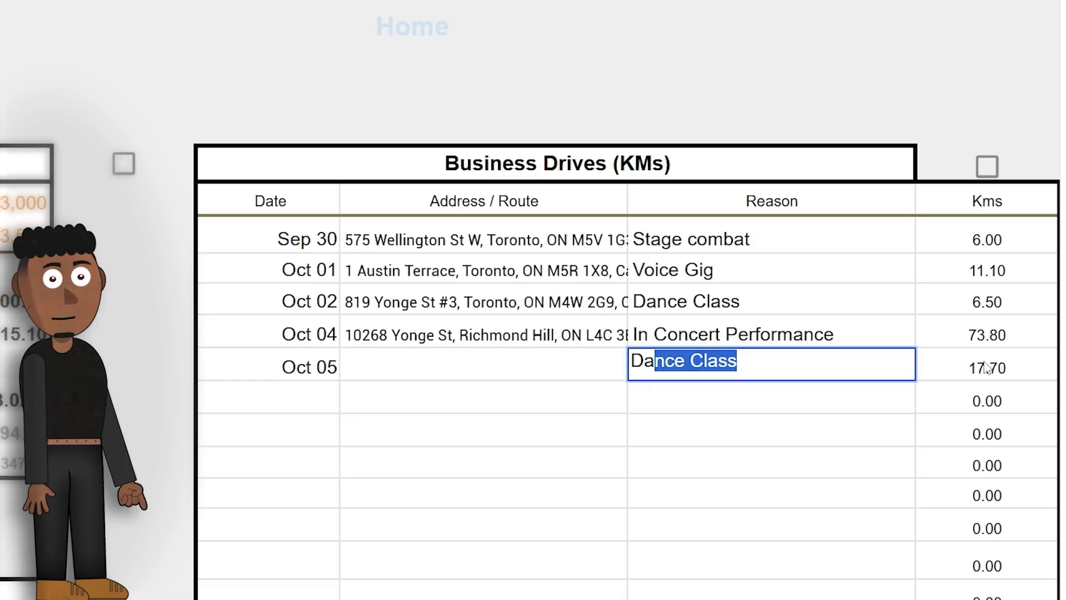
text(formances)
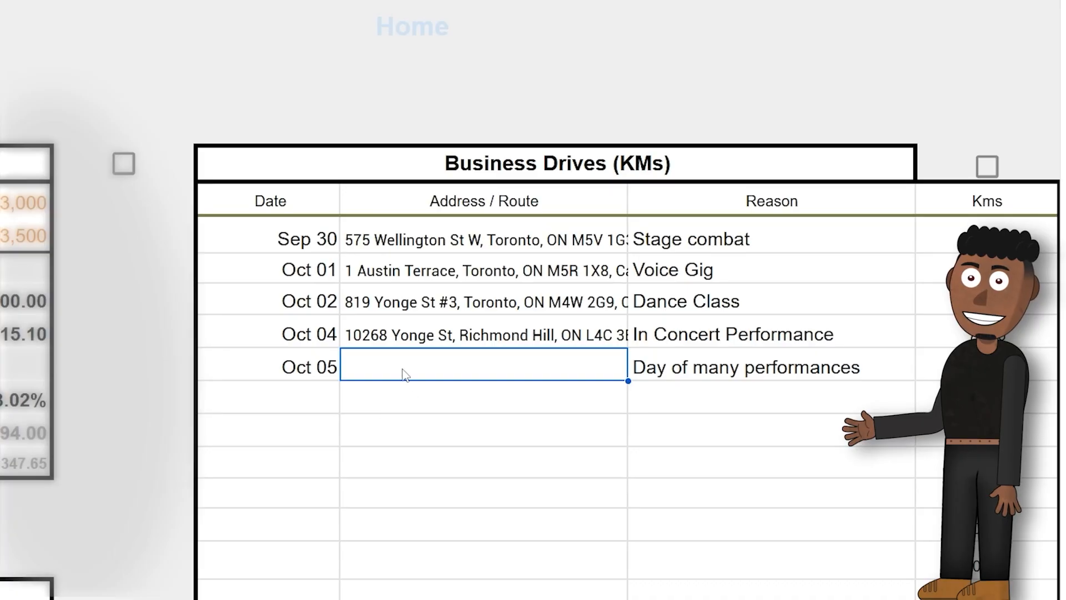
Step: Paste the Google Maps route link as the Oct 05 drive's Address / Route and open it to check the route
double_click(403, 364)
click(435, 507)
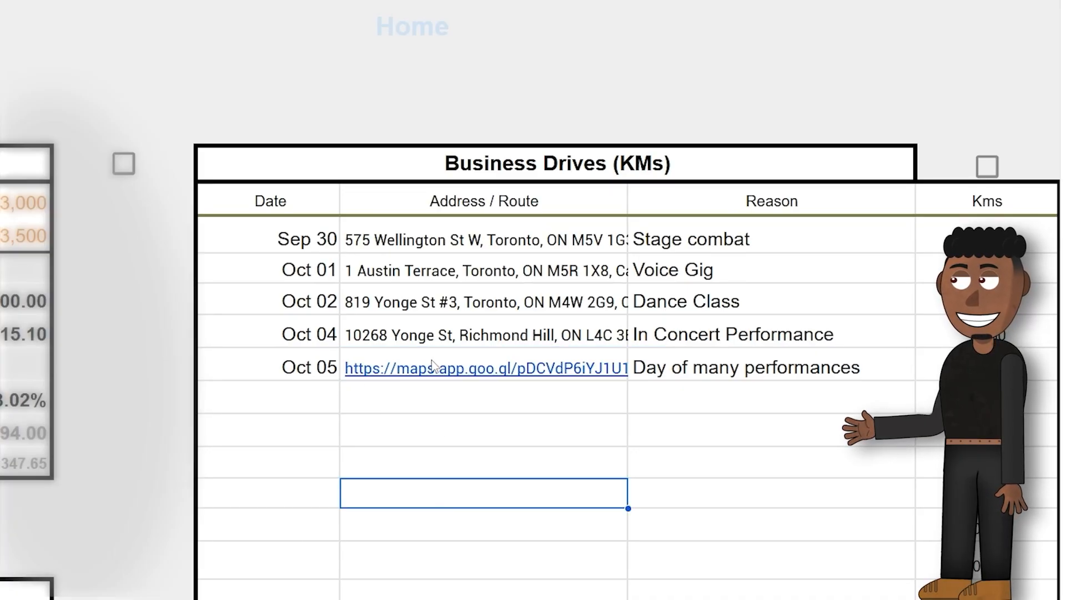
click(436, 368)
click(450, 398)
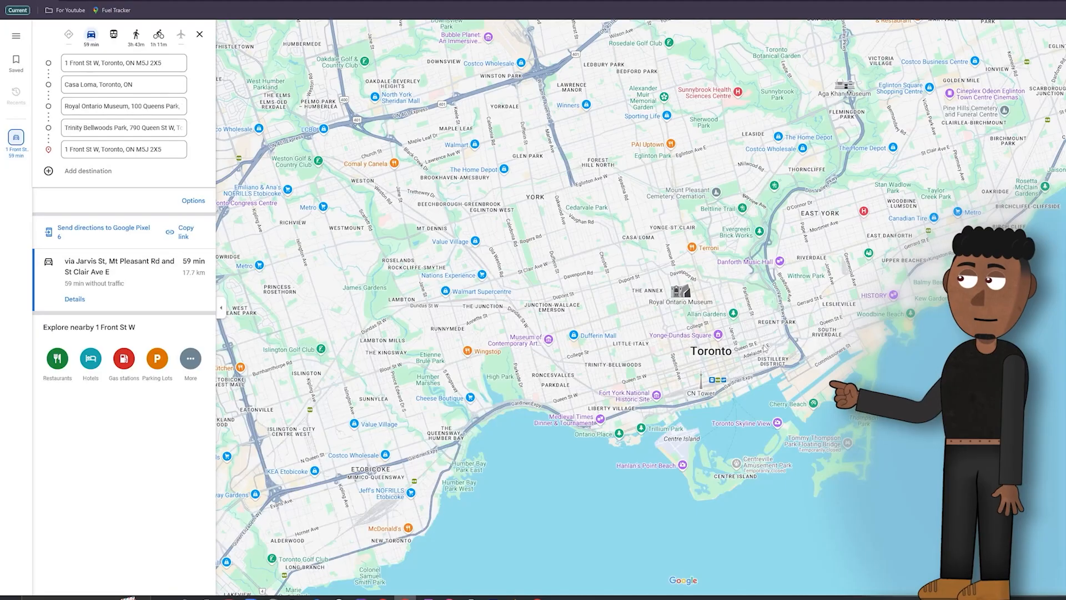